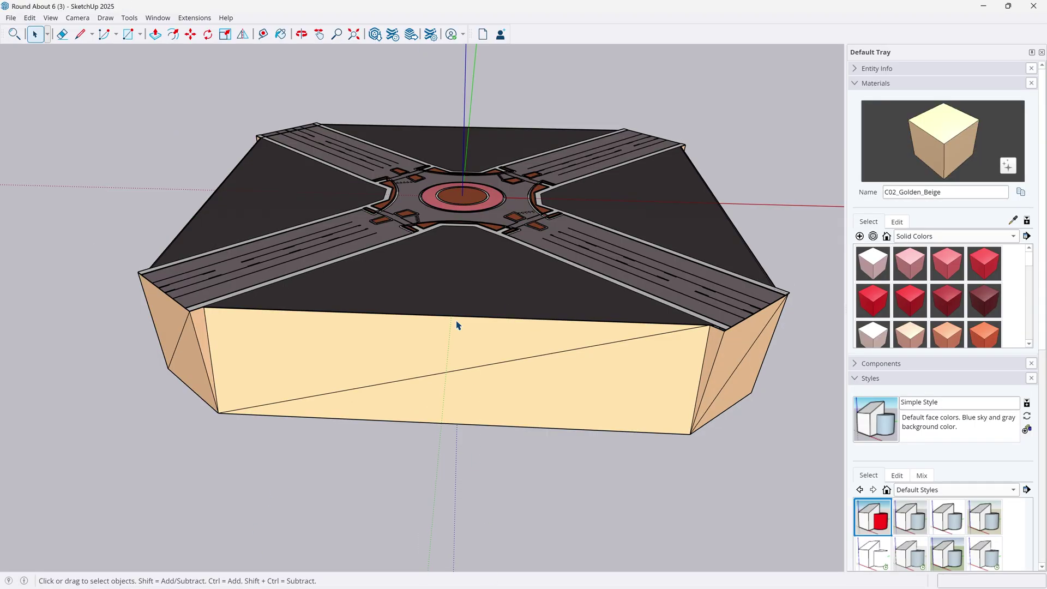
pyautogui.scroll(5, 447, 212)
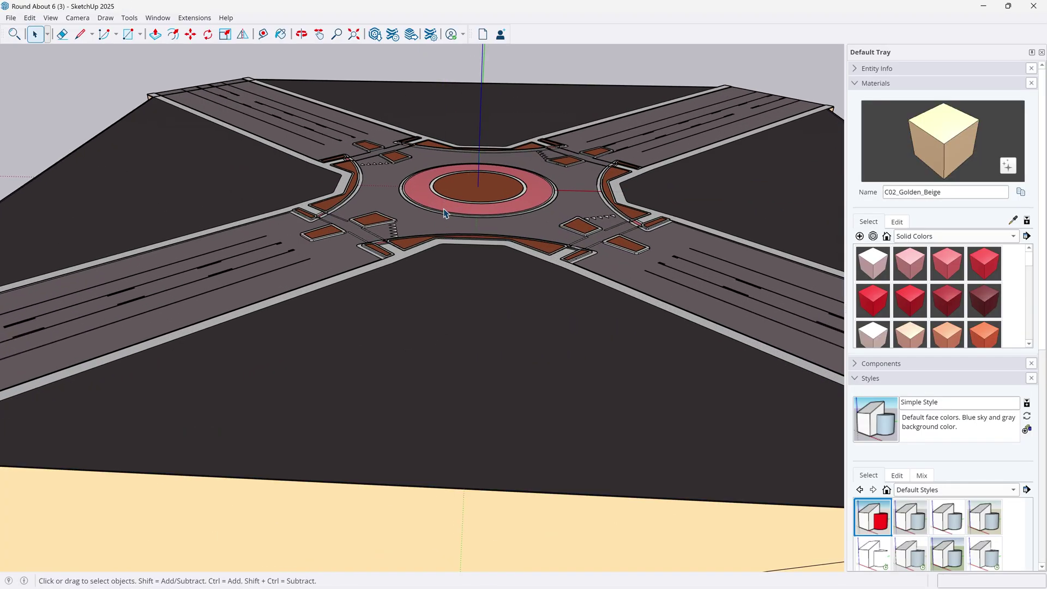
pyautogui.scroll(-3, 448, 251)
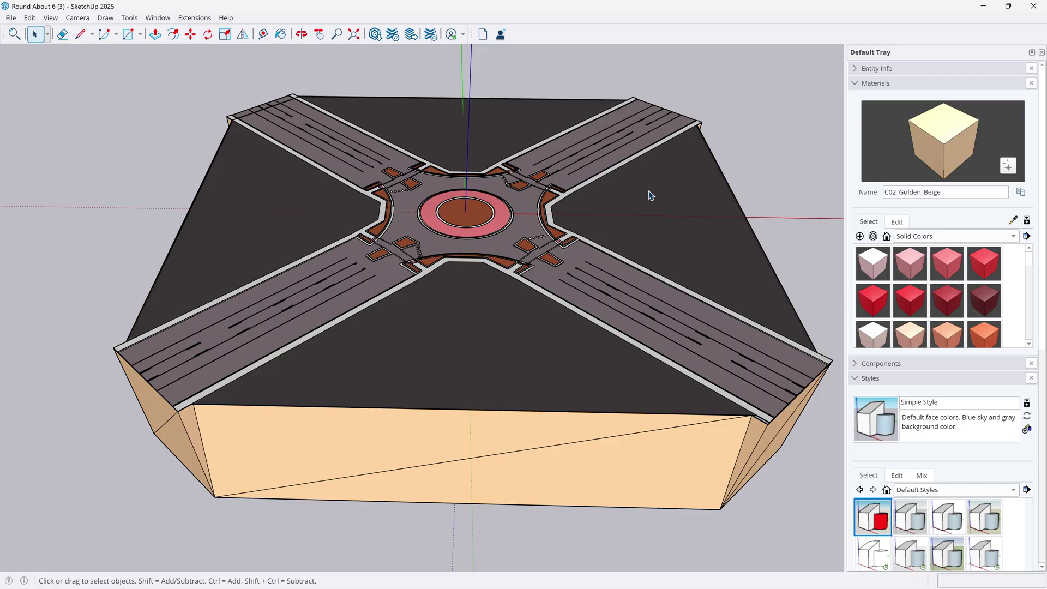
pyautogui.scroll(-1, 268, 205)
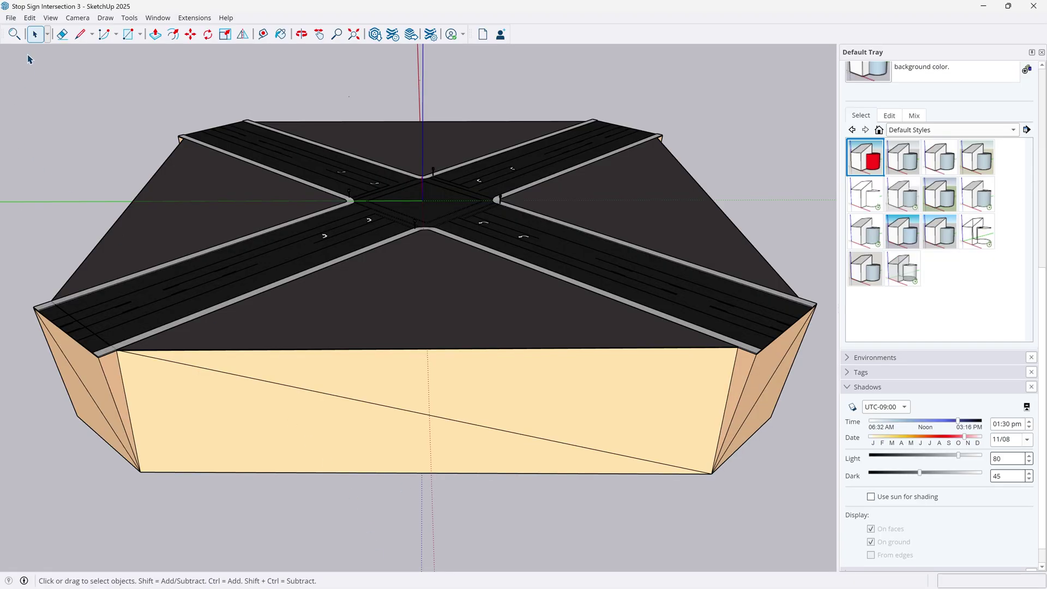
# Export the stop sign intersection model to the Downloads folder as an OBJ file named Existing
pyautogui.click(11, 17)
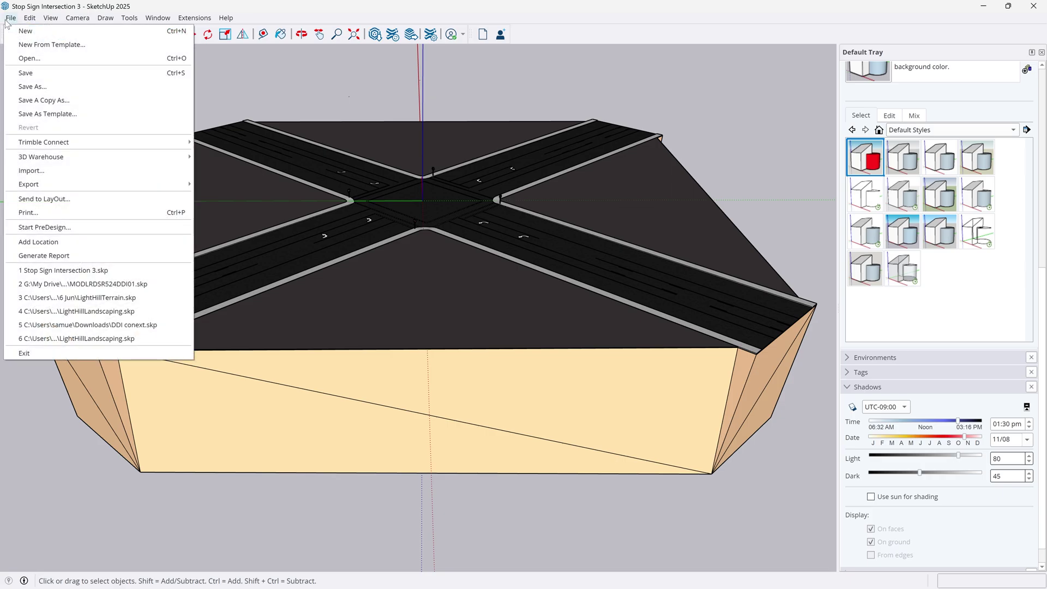
pyautogui.moveTo(57, 185)
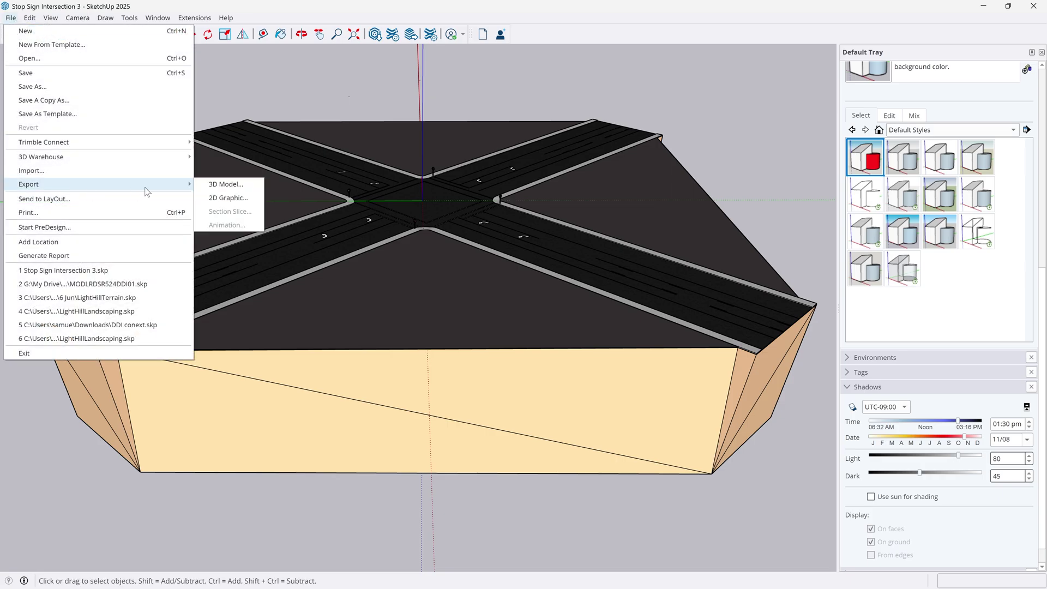
pyautogui.click(233, 186)
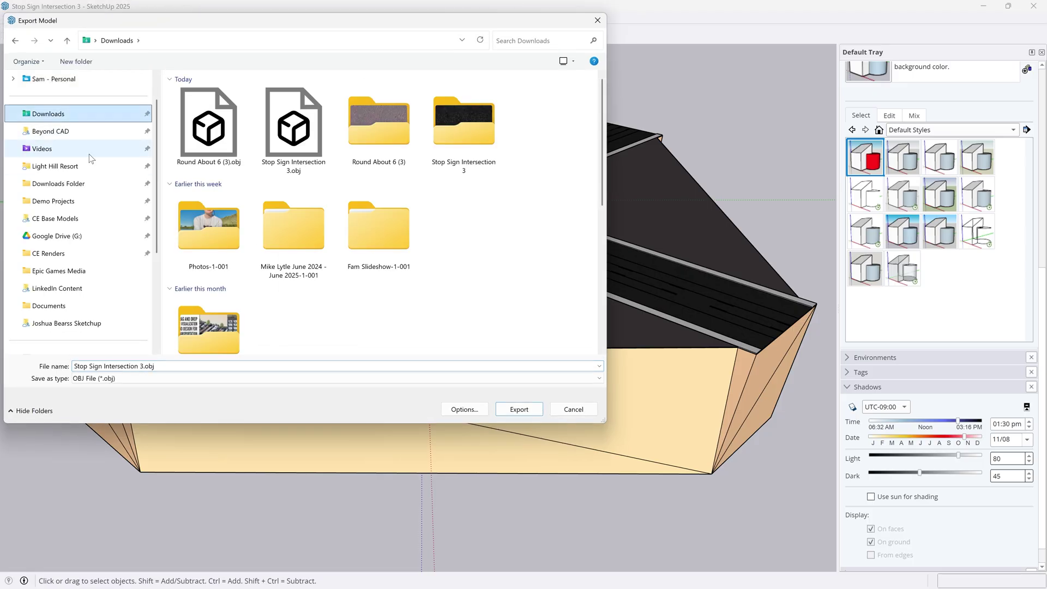
pyautogui.click(203, 370)
pyautogui.write('Existing')
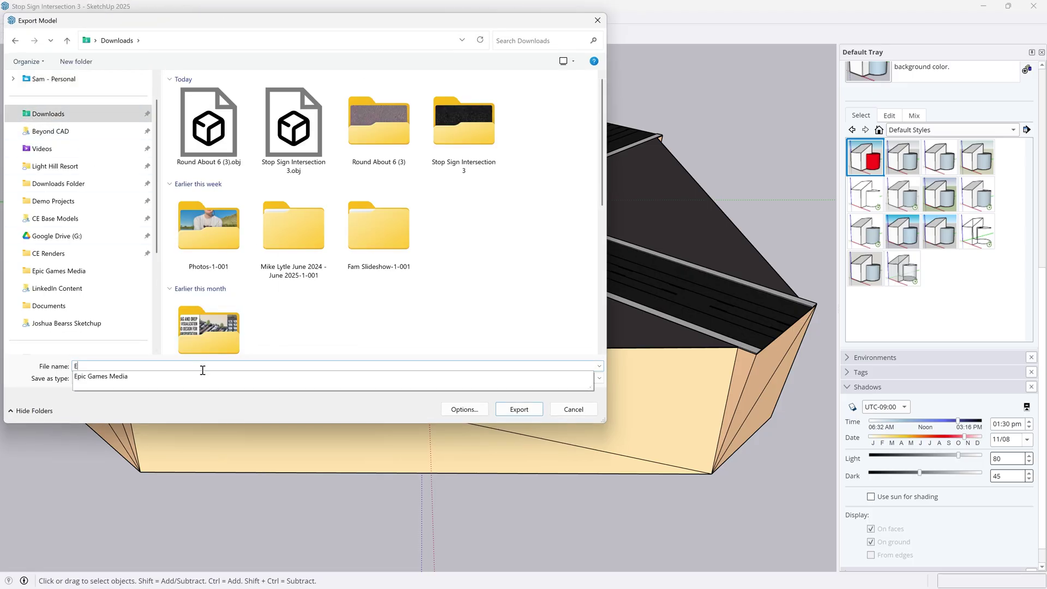
pyautogui.press('Return')
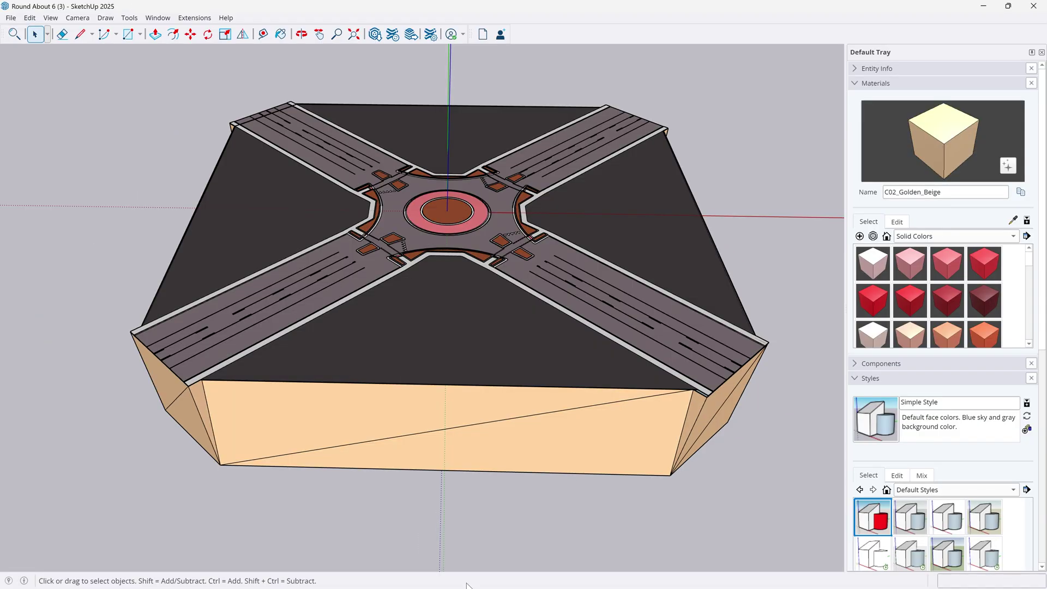
# Export the roundabout model to Downloads as an OBJ file named Proposed, with texture maps and units in centimeters
pyautogui.click(11, 17)
pyautogui.moveTo(54, 186)
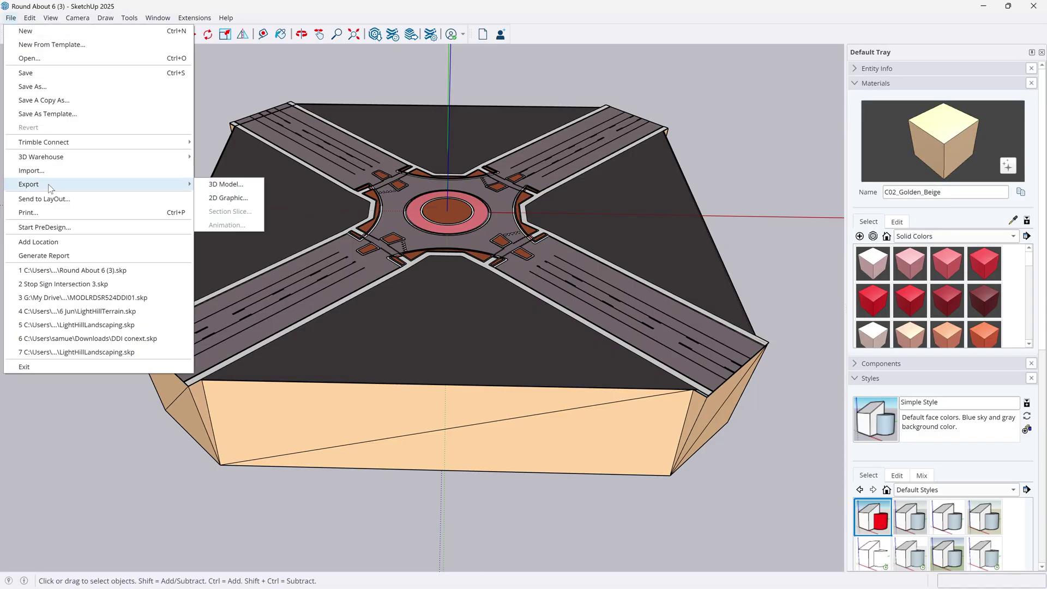
pyautogui.click(226, 184)
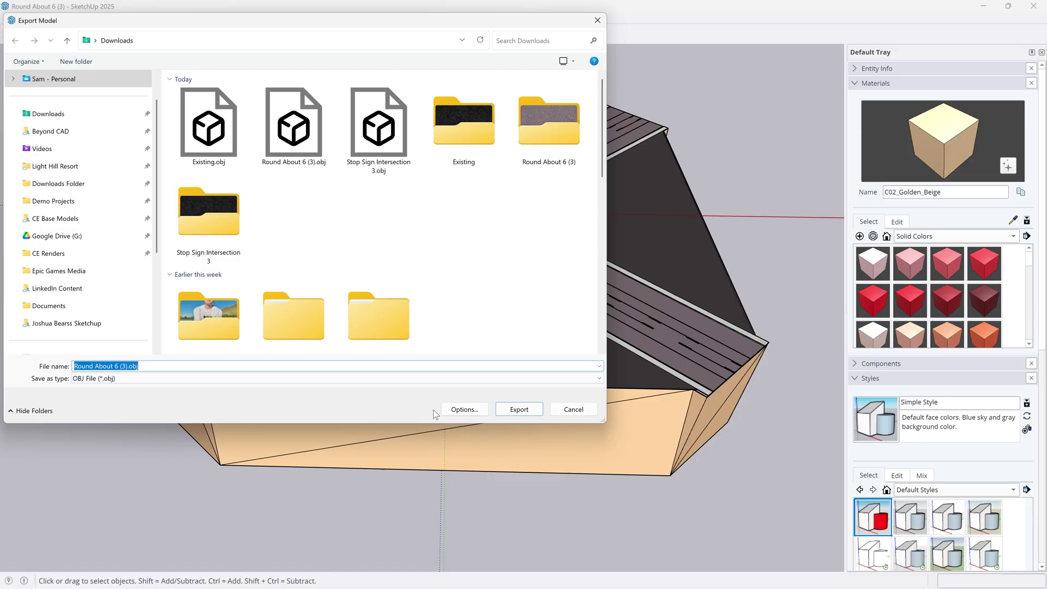
pyautogui.click(454, 414)
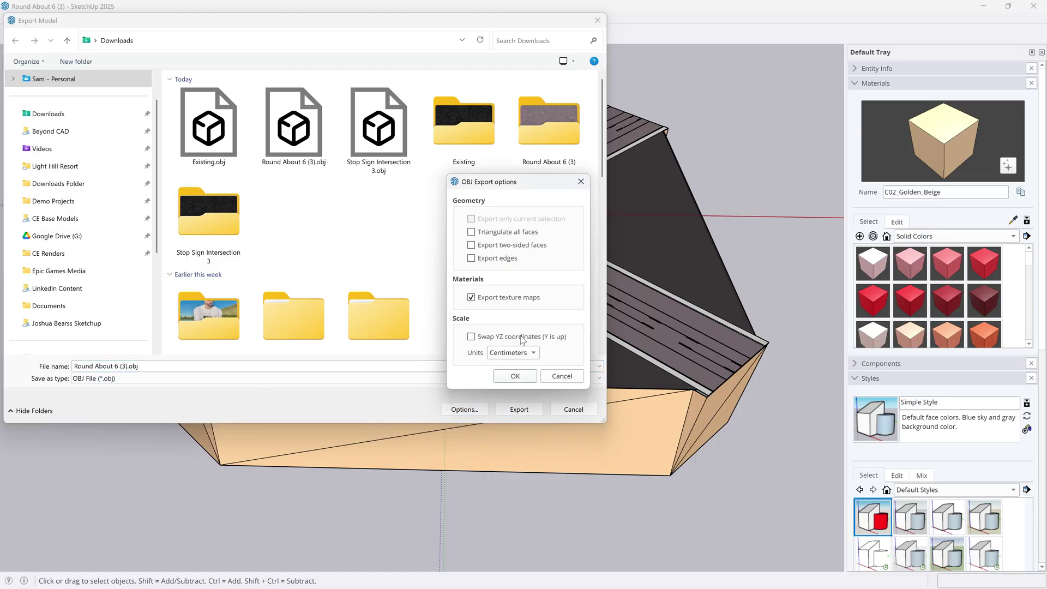
pyautogui.click(516, 376)
pyautogui.click(220, 367)
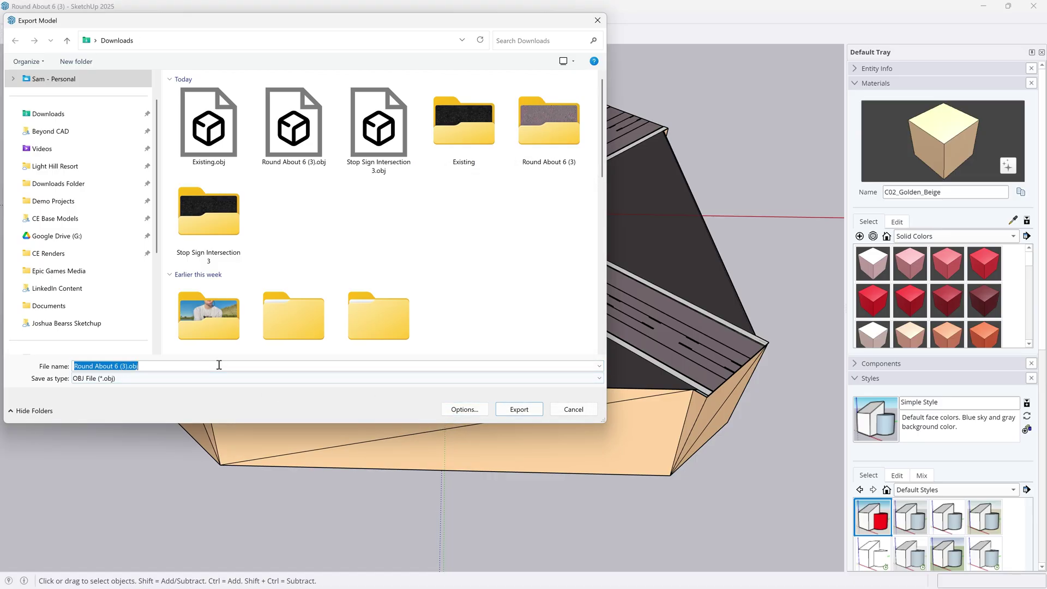
pyautogui.click(219, 366)
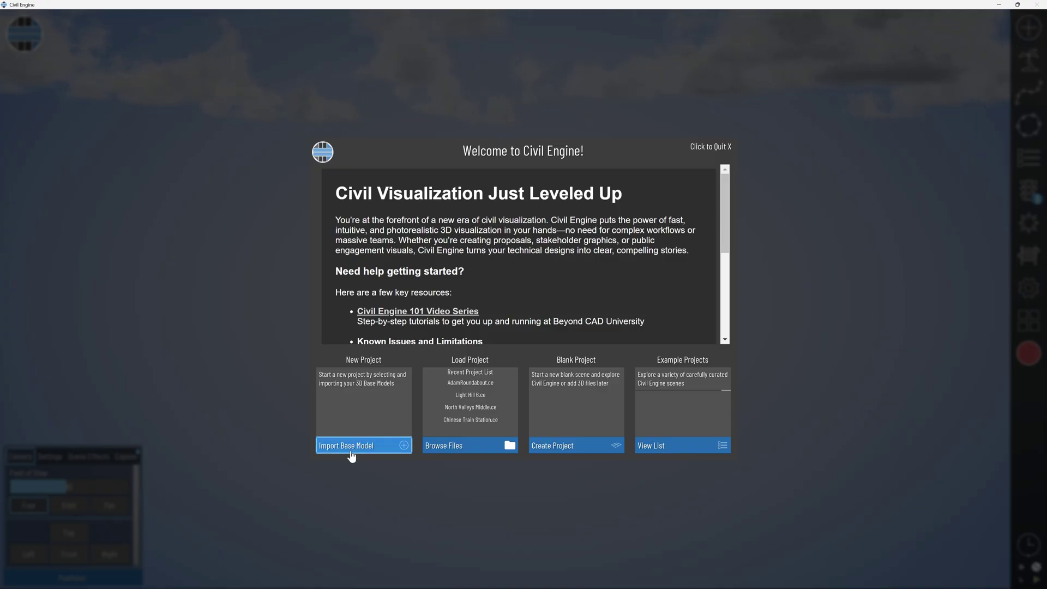
# Switch to Civil Engine and start a new project by importing Existing.obj as the base model, with original units set to Centimeters
pyautogui.click(367, 446)
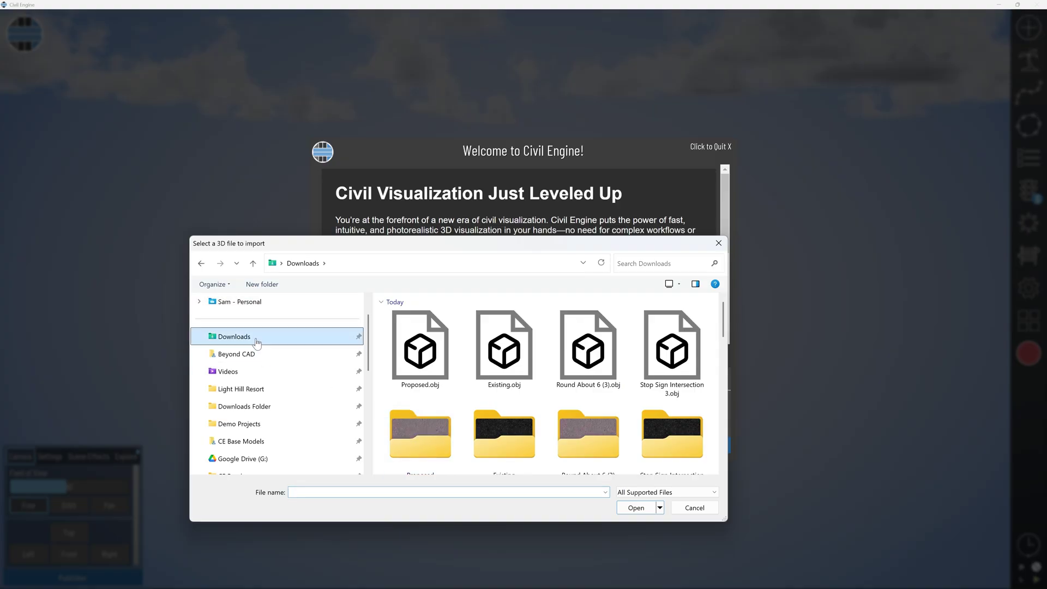
pyautogui.doubleClick(519, 368)
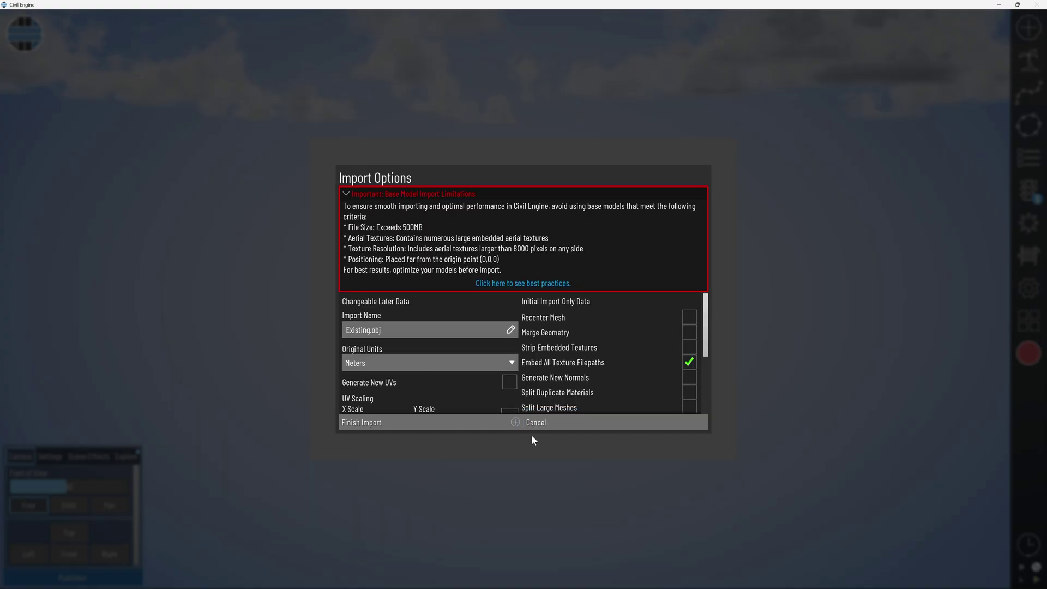
pyautogui.click(460, 364)
pyautogui.click(420, 397)
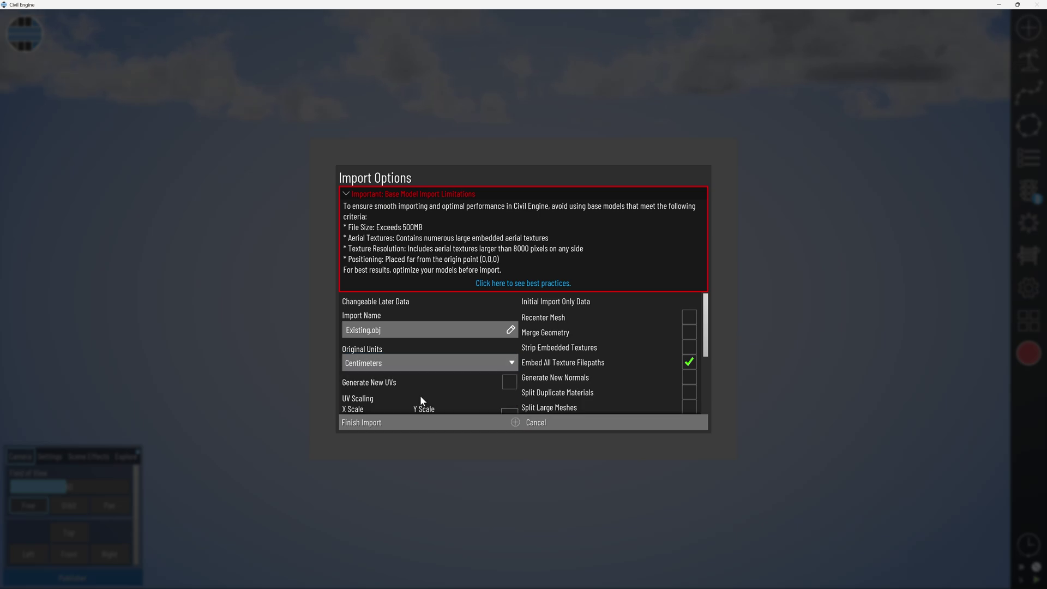
pyautogui.click(422, 428)
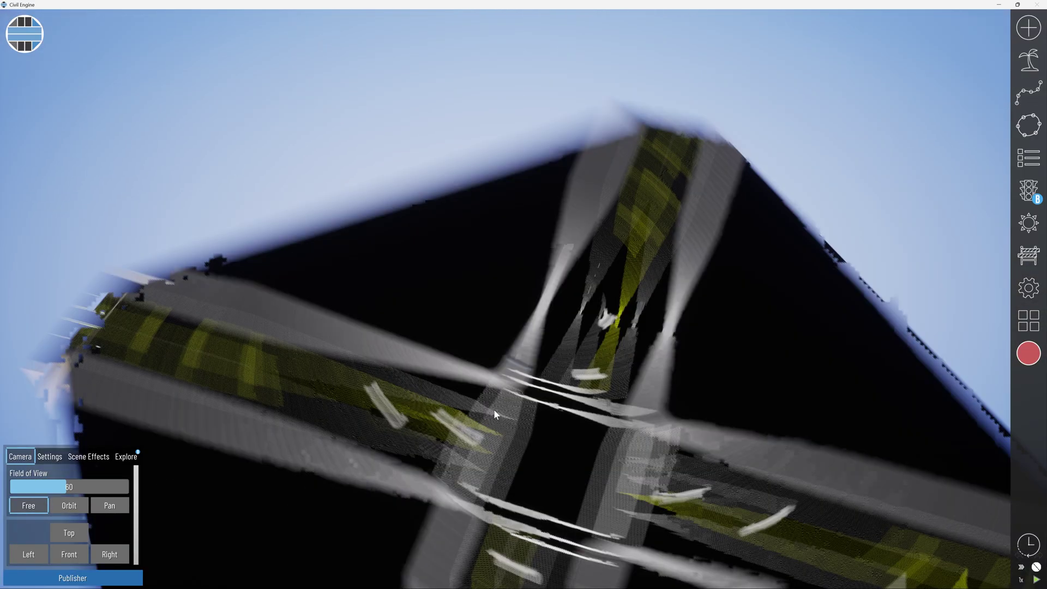
# Import Proposed.obj from Downloads as a second base model, with original units set to Centimeters
pyautogui.moveTo(494, 410); pyautogui.dragTo(489, 397, button='right')
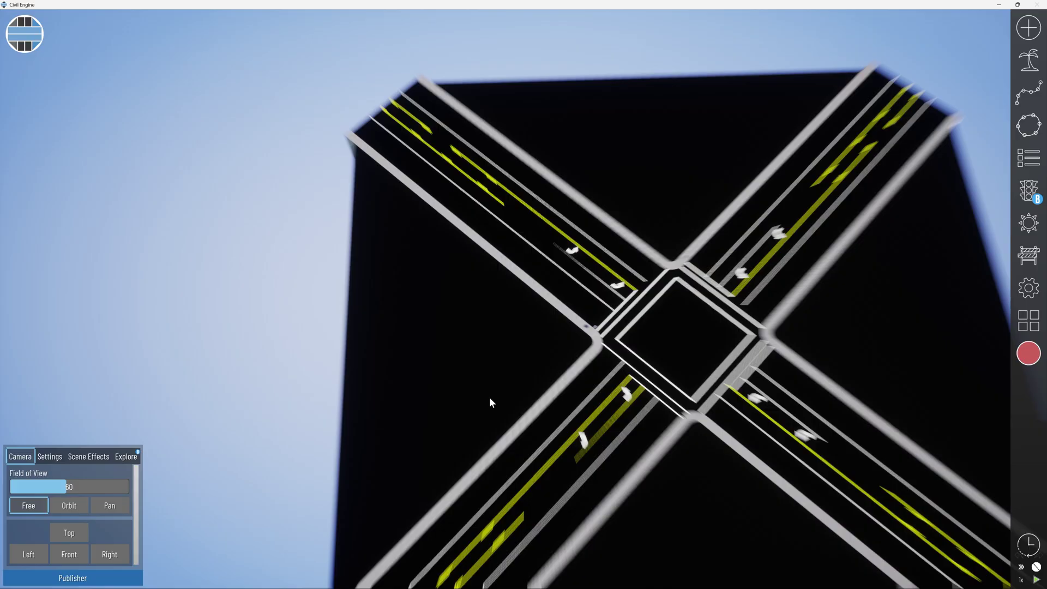
pyautogui.moveTo(633, 397); pyautogui.dragTo(499, 317, button='right')
pyautogui.moveTo(498, 315); pyautogui.dragTo(537, 362)
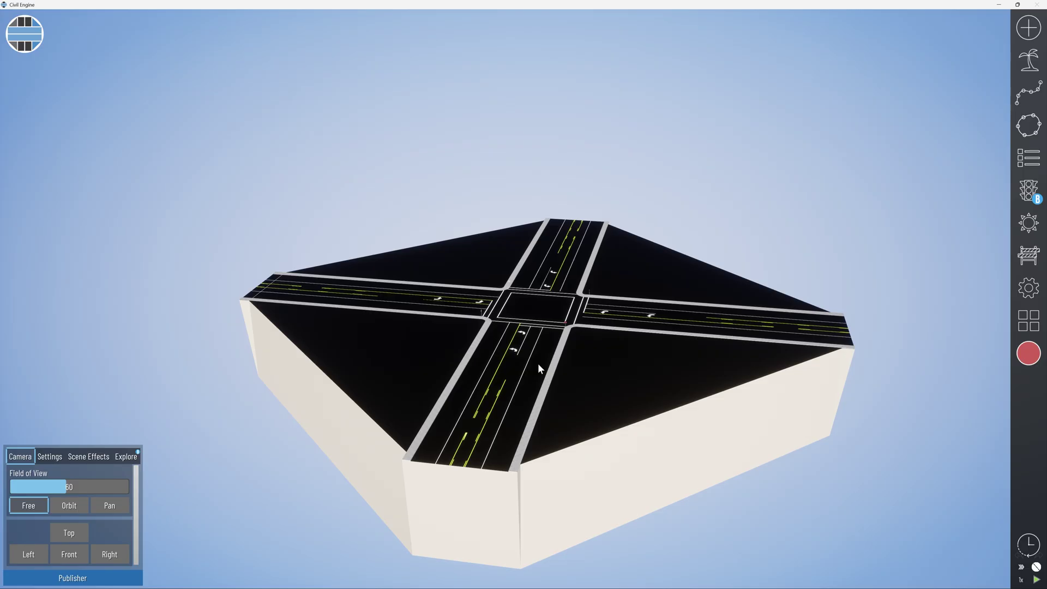
pyautogui.click(1035, 33)
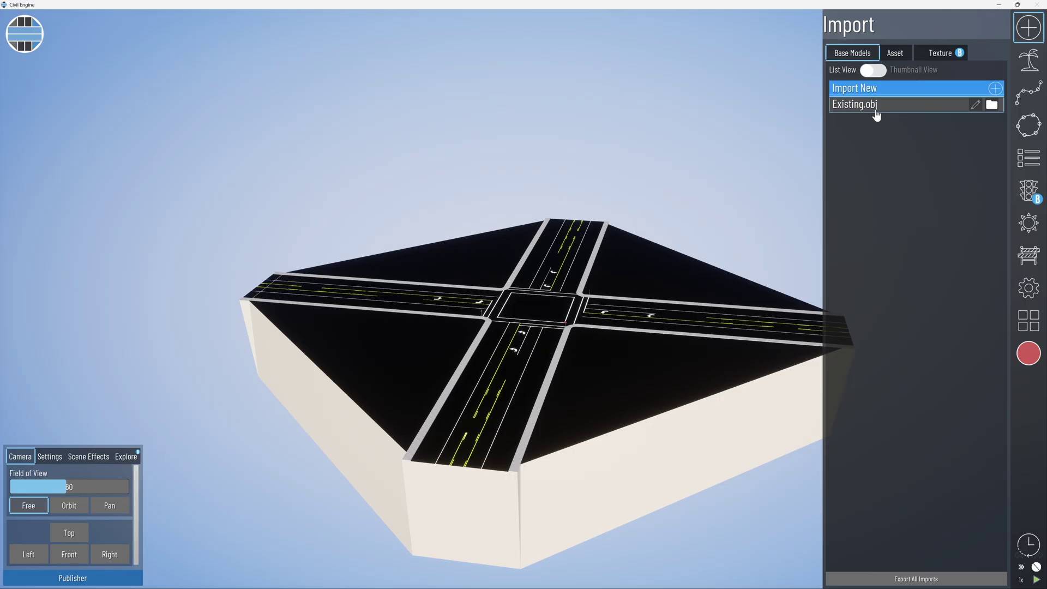
pyautogui.click(871, 90)
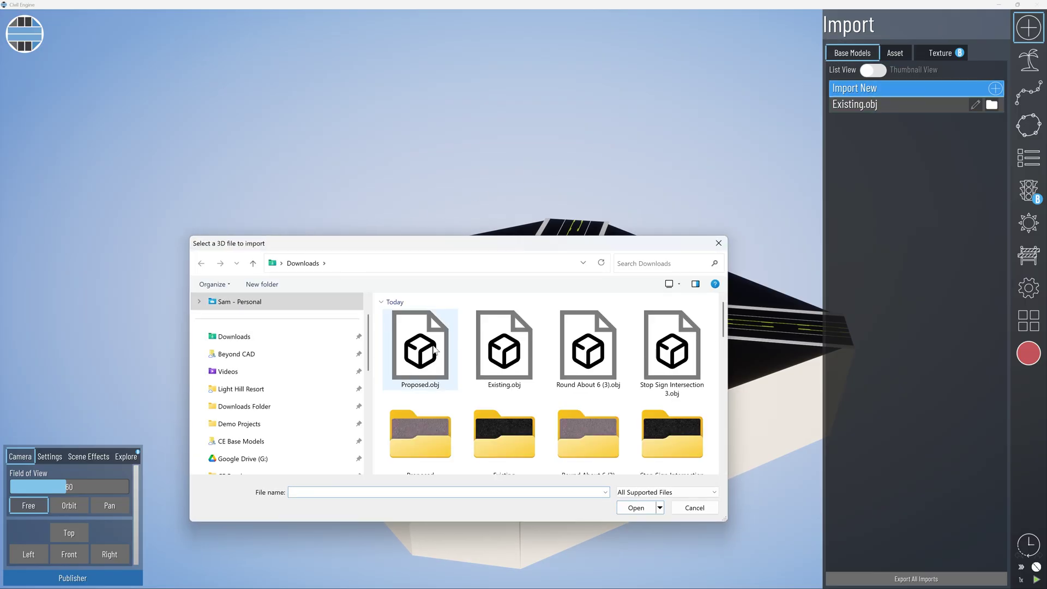
pyautogui.click(424, 352)
pyautogui.doubleClick(424, 352)
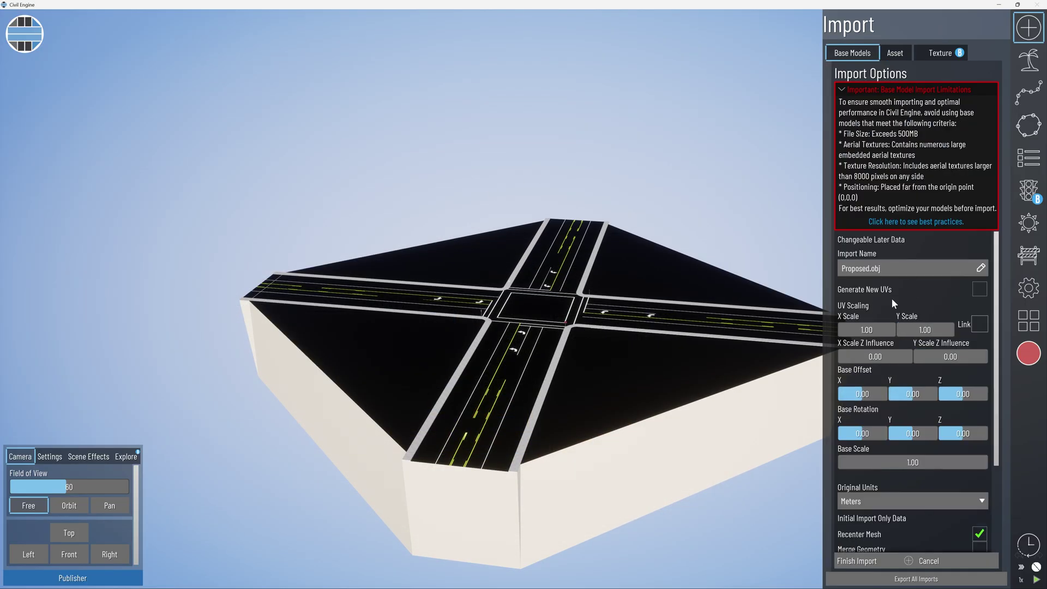
pyautogui.click(864, 501)
pyautogui.click(864, 501)
pyautogui.click(868, 502)
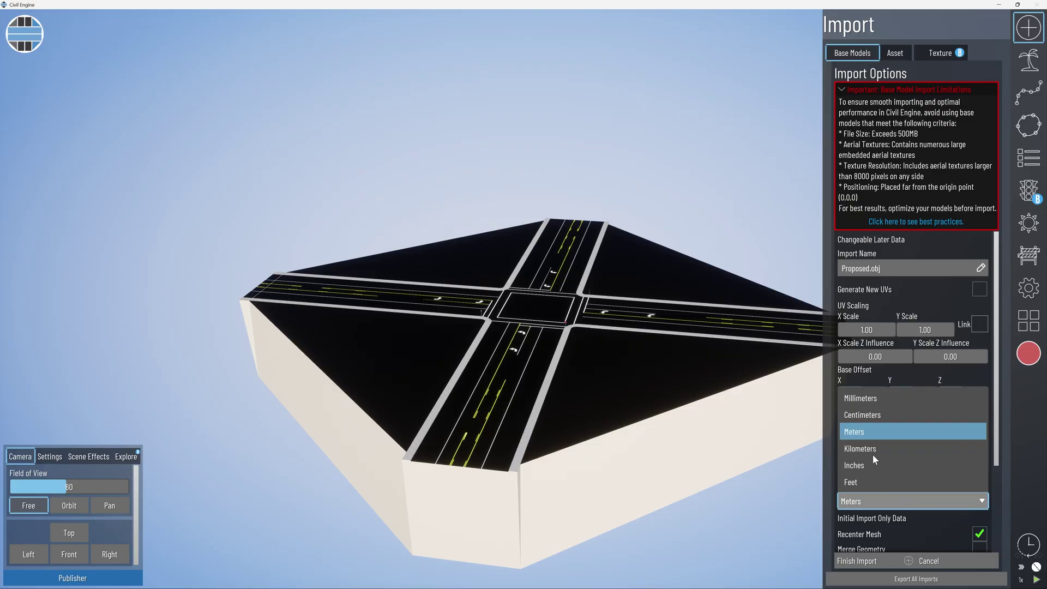
pyautogui.click(884, 415)
pyautogui.click(857, 561)
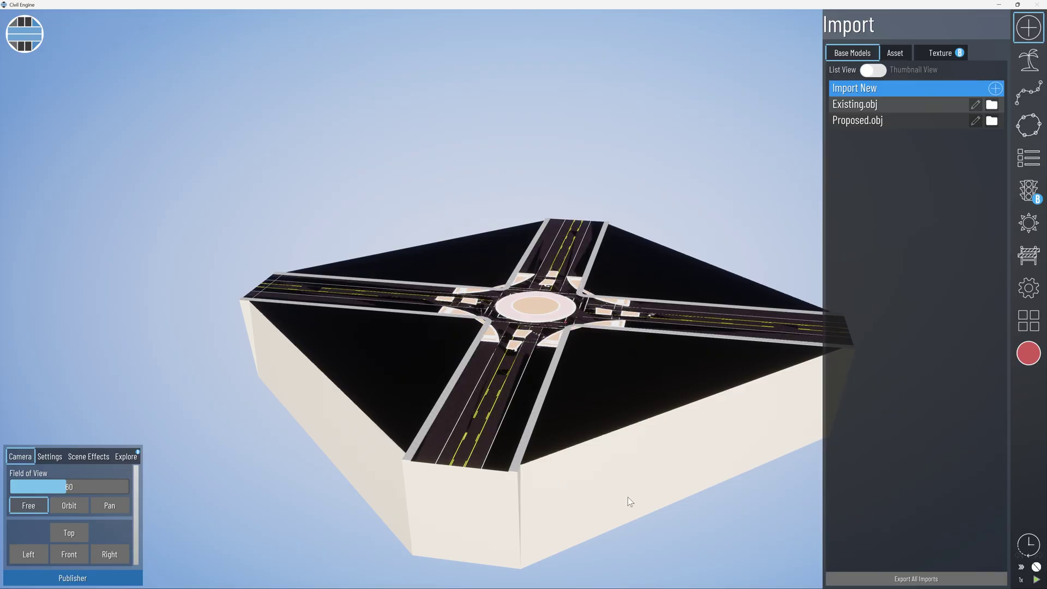
# Hide the Proposed.obj base model in the scene hierarchy
pyautogui.moveTo(351, 361); pyautogui.dragTo(362, 251, button='middle')
pyautogui.scroll(3, 591, 322)
pyautogui.scroll(-2, 364, 254)
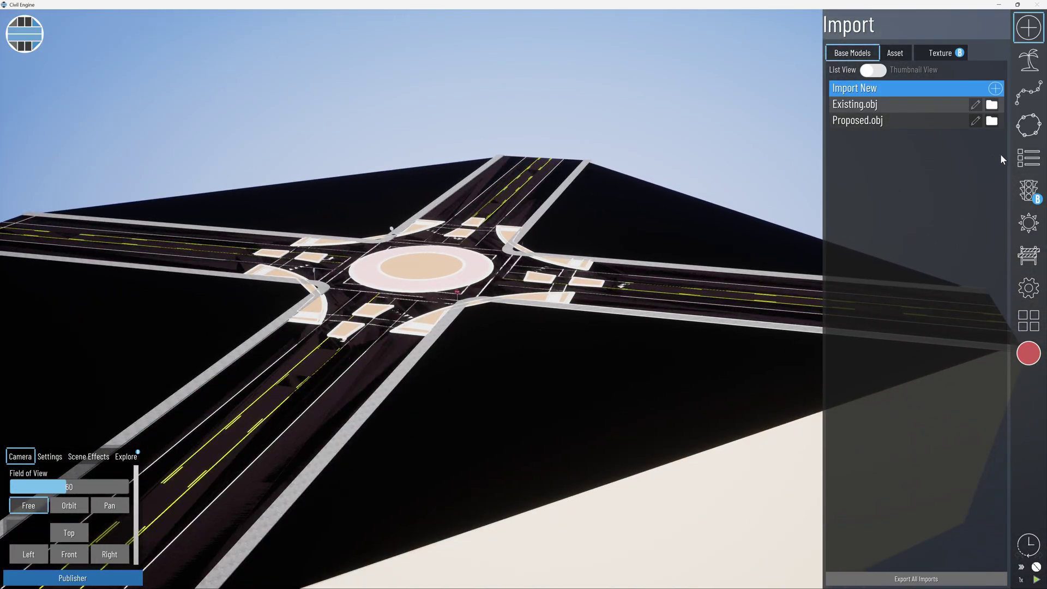
pyautogui.click(1026, 158)
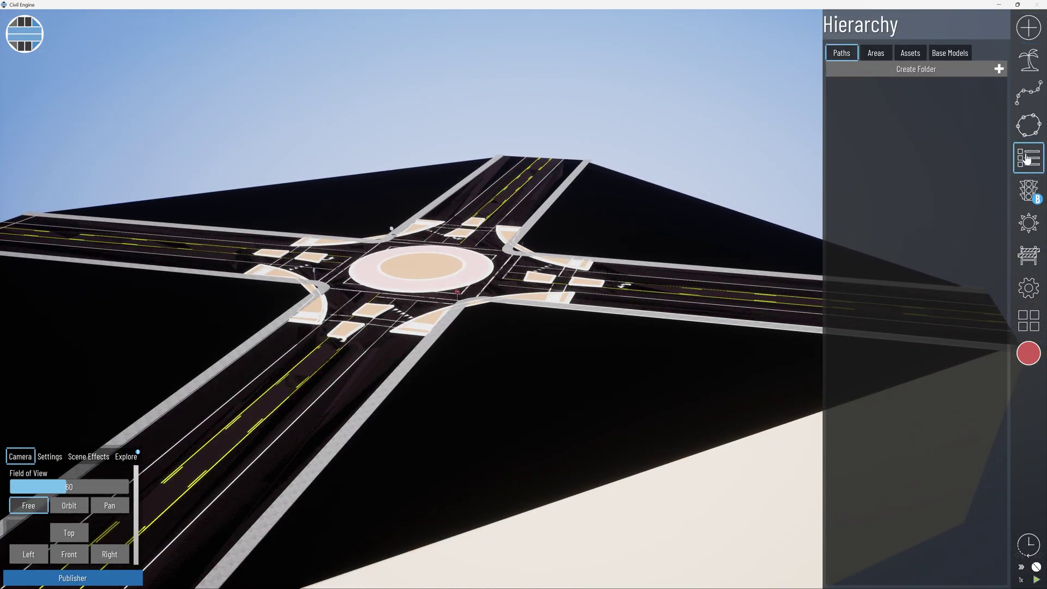
pyautogui.click(969, 59)
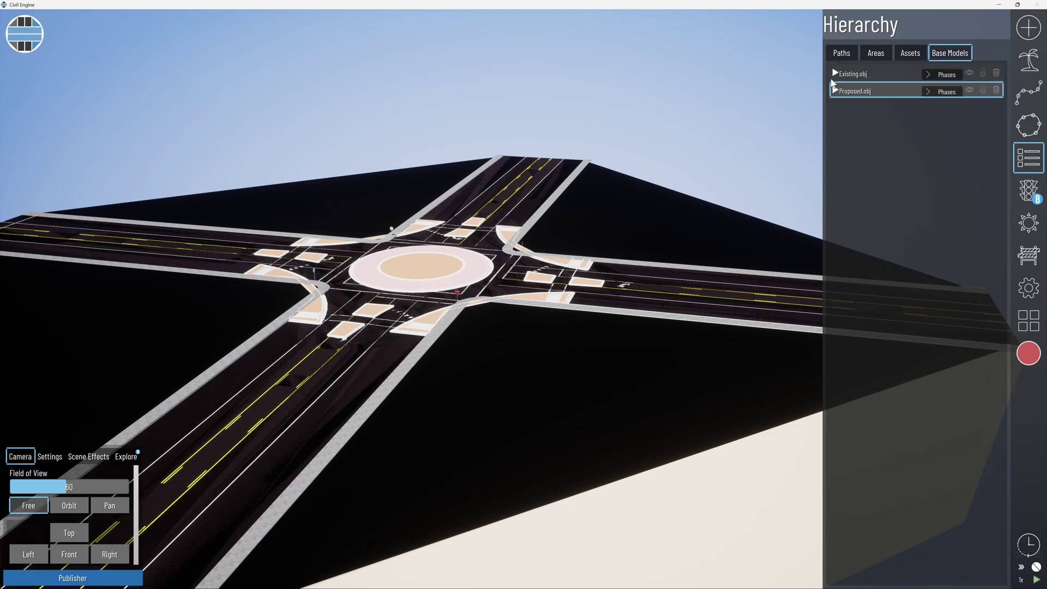
pyautogui.click(969, 94)
pyautogui.moveTo(515, 281); pyautogui.dragTo(598, 330, button='right')
pyautogui.scroll(-5, 597, 334)
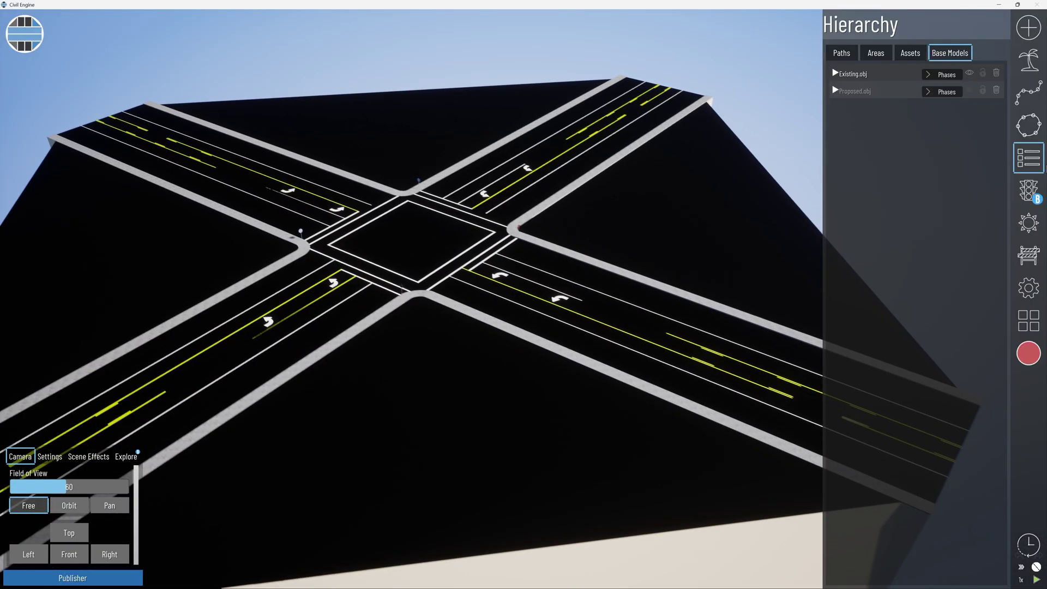
# Open the texture section of the import tools
pyautogui.click(1032, 35)
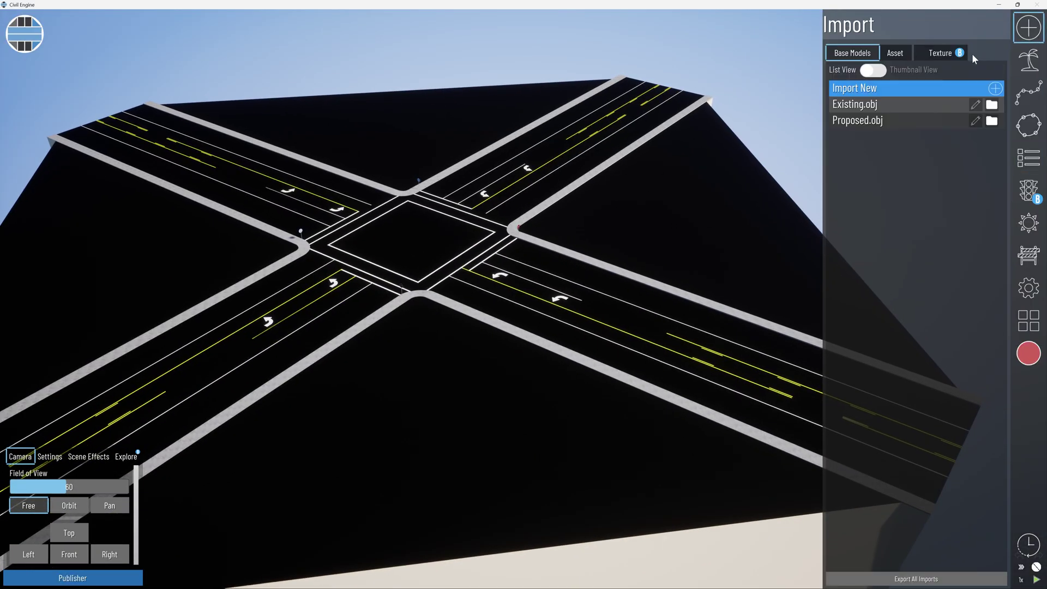
pyautogui.click(938, 53)
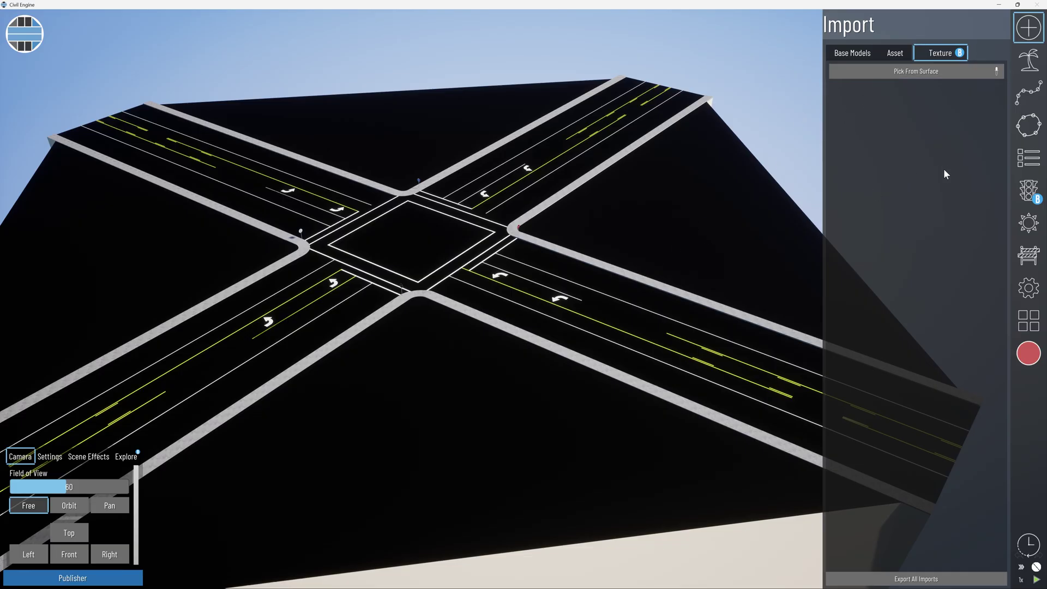
pyautogui.scroll(-5, 629, 220)
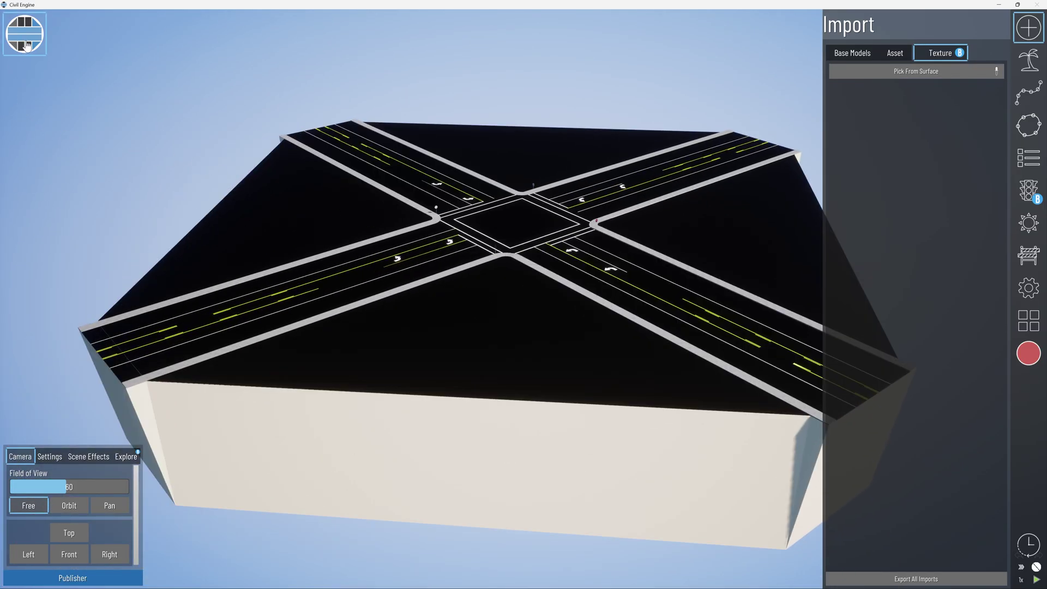
# Save the project in the Downloads folder as AdamRoundabout2
pyautogui.click(25, 43)
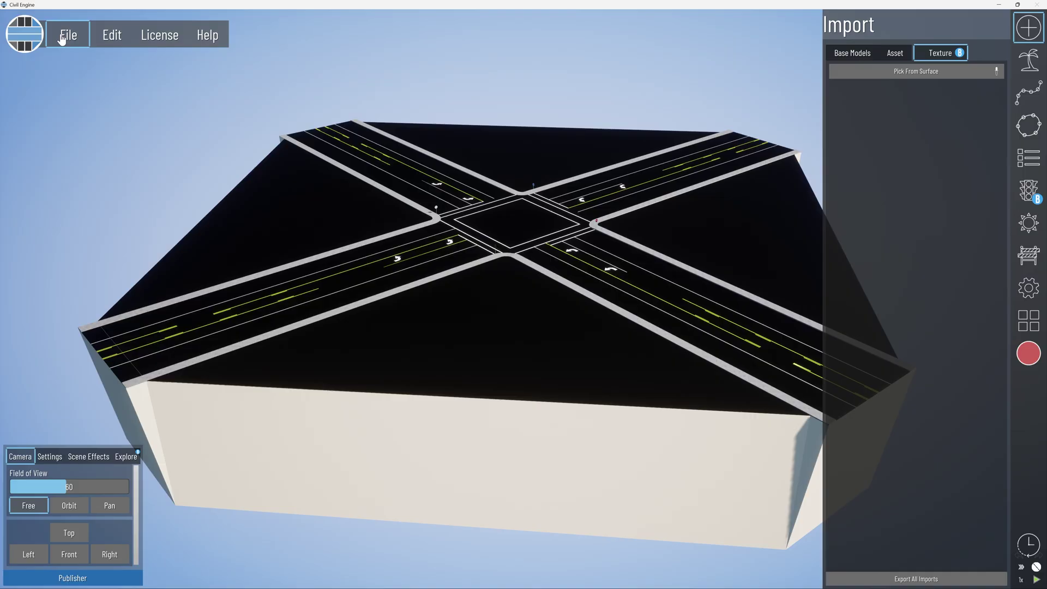
pyautogui.click(63, 38)
pyautogui.click(88, 89)
pyautogui.write('AdamRoundabout2')
pyautogui.press('Return')
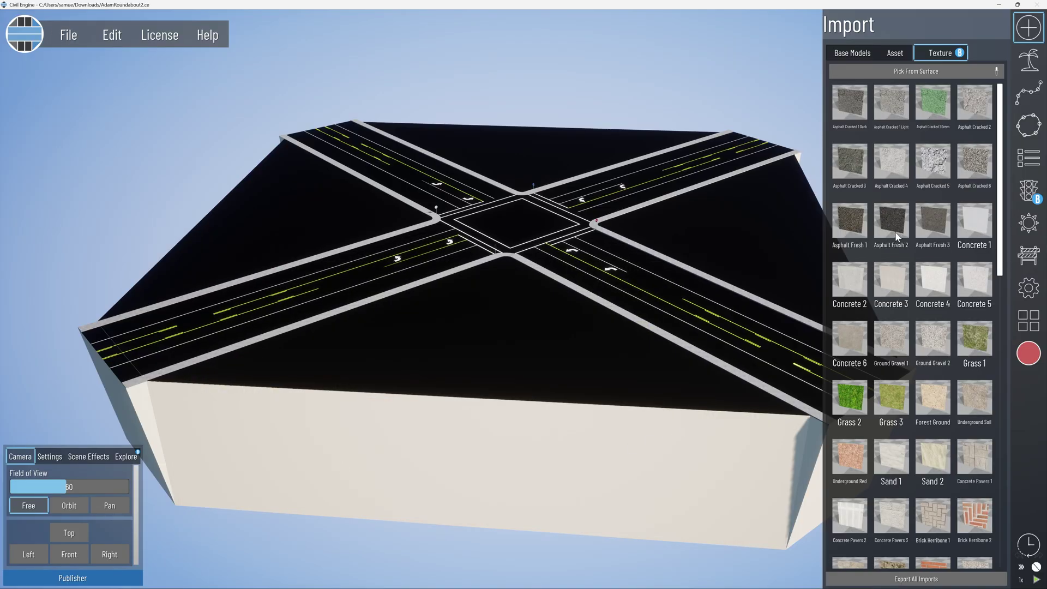
# Paint the side walls of the existing intersection model with the Underground Soil texture
pyautogui.press('s')
pyautogui.moveTo(702, 326); pyautogui.dragTo(732, 320, button='right')
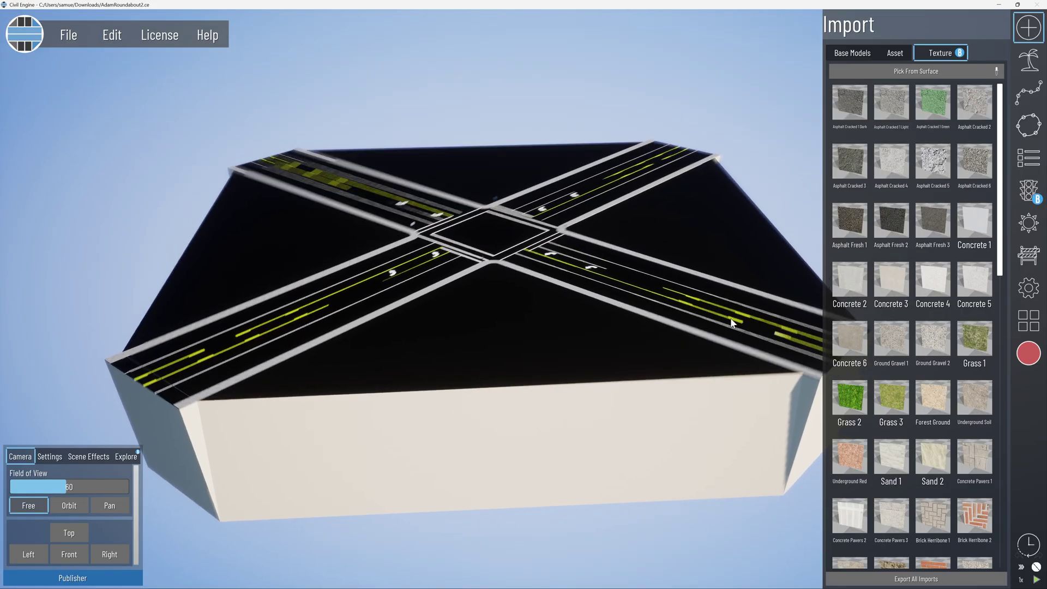
pyautogui.click(975, 401)
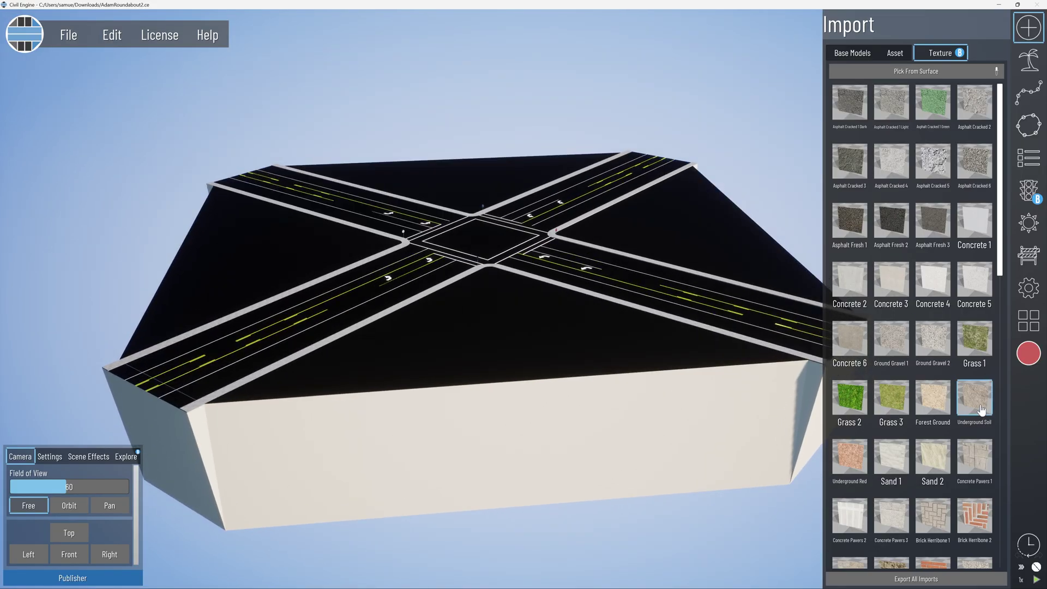
pyautogui.click(612, 412)
pyautogui.moveTo(383, 423)
pyautogui.mouseDown(button='middle')
pyautogui.moveTo(477, 404)
pyautogui.moveTo(208, 437)
pyautogui.mouseUp(button='middle')
pyautogui.moveTo(690, 428); pyautogui.dragTo(613, 374, button='middle')
pyautogui.scroll(1, 643, 389)
pyautogui.scroll(-5, 612, 374)
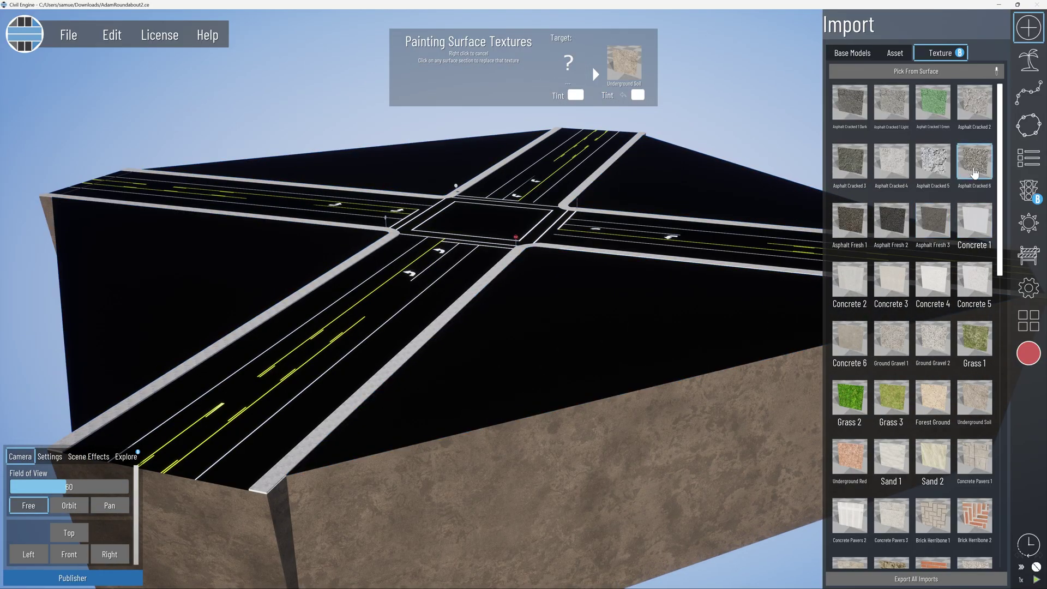
# Paint the four corner areas between the existing roads with the Asphalt Cracked 6 texture
pyautogui.click(975, 173)
pyautogui.click(452, 380)
pyautogui.moveTo(280, 355); pyautogui.dragTo(390, 360, button='middle')
pyautogui.scroll(3, 409, 351)
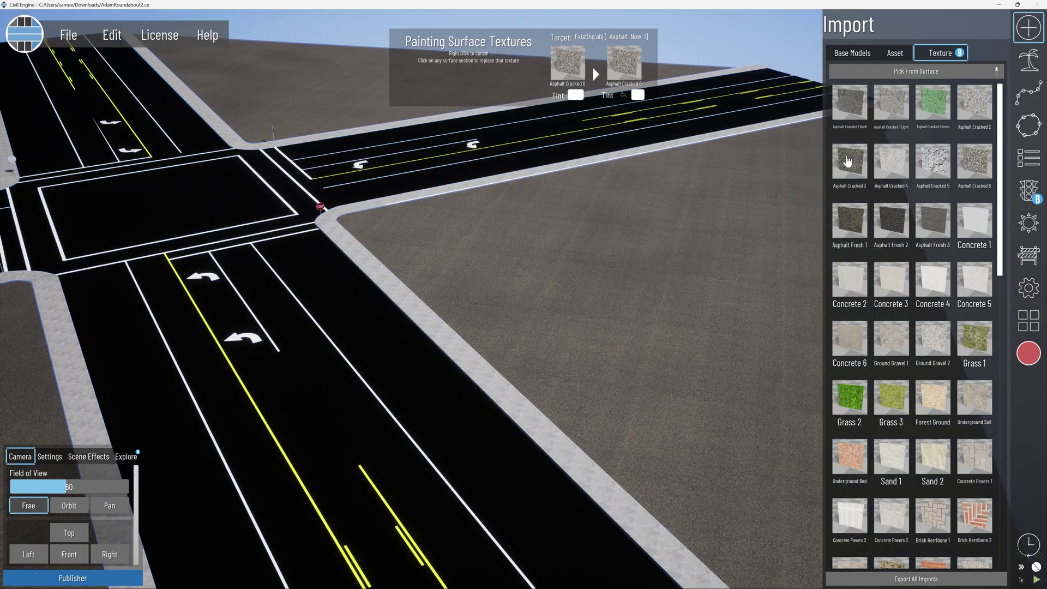
# Paint the existing intersection's road surfaces with the Asphalt Cracked 1 Light texture
pyautogui.click(891, 102)
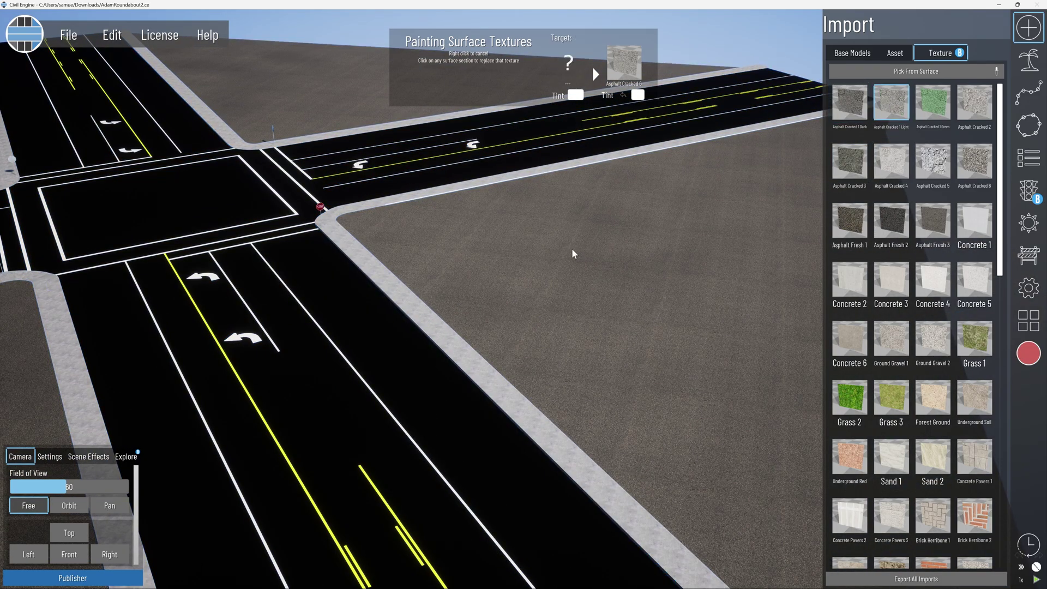
pyautogui.click(389, 375)
pyautogui.scroll(-2, 572, 358)
pyautogui.scroll(-3, 573, 359)
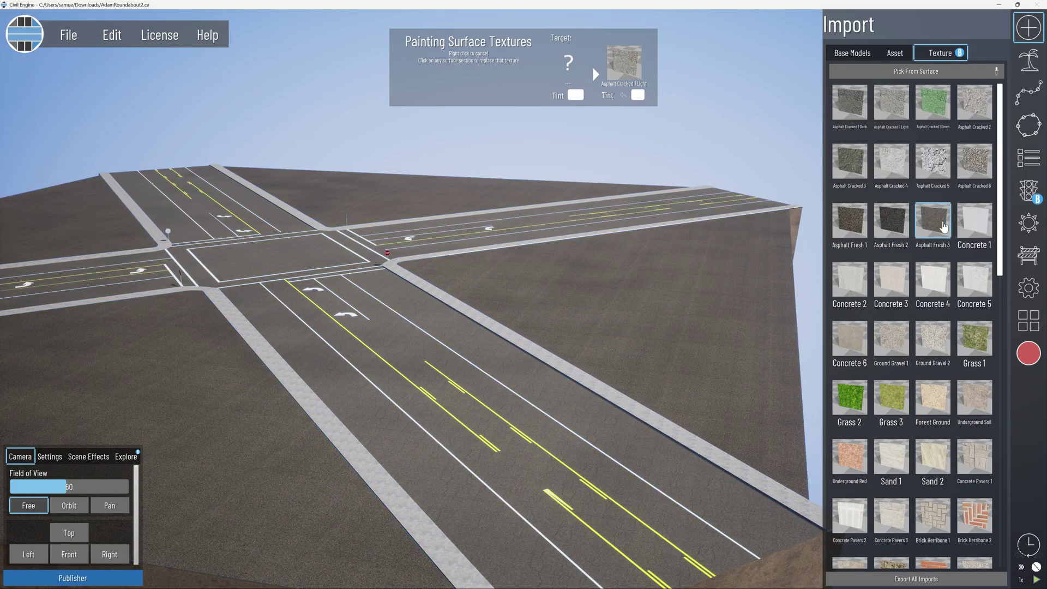
# Repaint the four corner areas between the existing roads with the Asphalt Fresh 3 texture
pyautogui.click(933, 221)
pyautogui.click(615, 446)
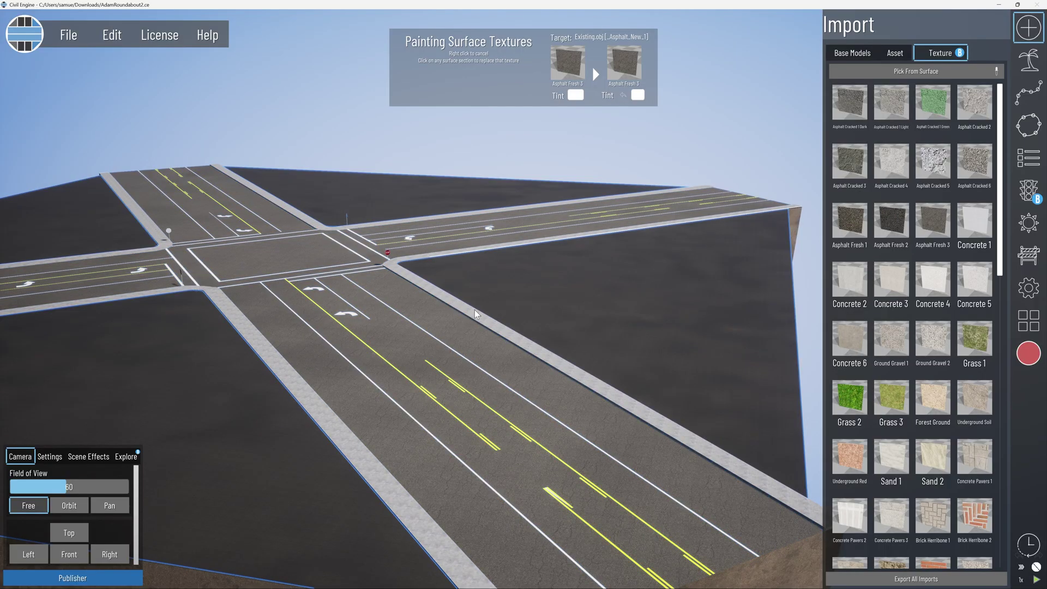
pyautogui.moveTo(474, 310); pyautogui.dragTo(551, 332, button='right')
pyautogui.scroll(-1, 646, 308)
pyautogui.scroll(3, 611, 322)
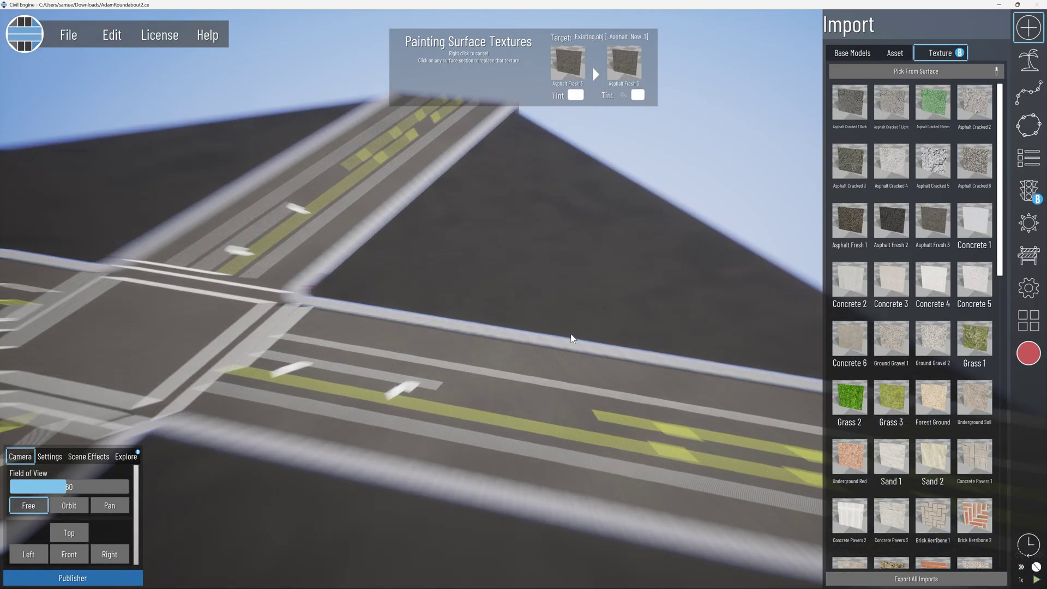
pyautogui.moveTo(491, 356); pyautogui.dragTo(538, 332, button='right')
# Paint the existing intersection's sidewalks with the Concrete 4 texture and end texture painting
pyautogui.click(933, 280)
pyautogui.scroll(-5, 297, 333)
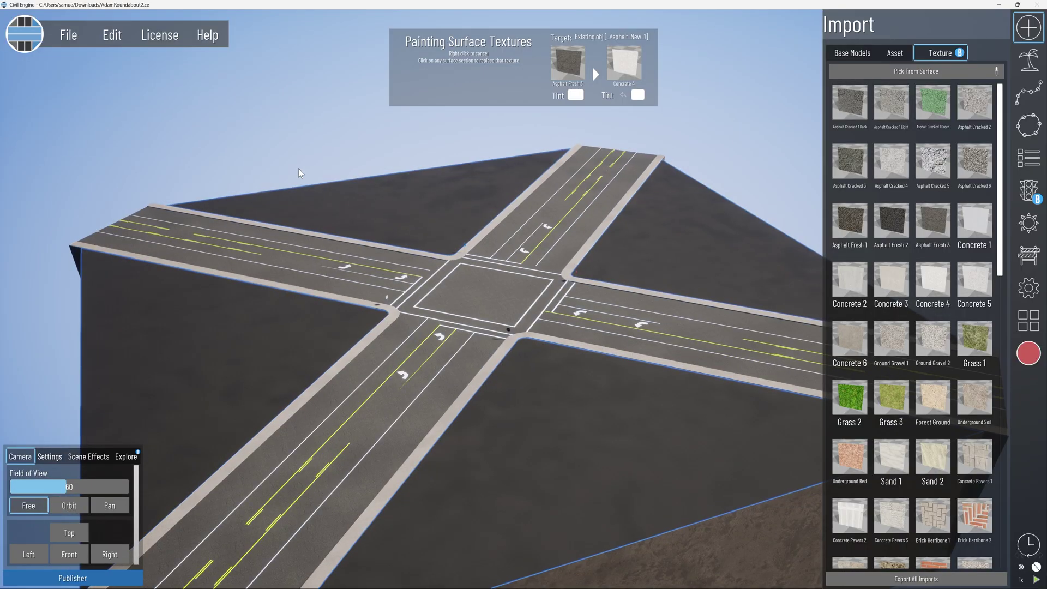
pyautogui.rightClick(299, 169)
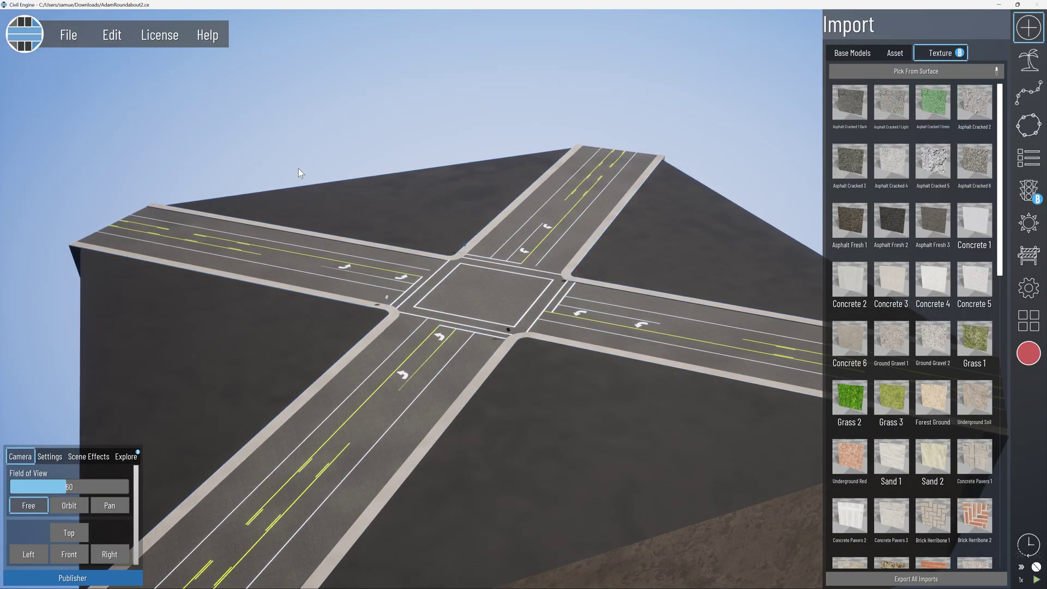
pyautogui.scroll(-1, 304, 194)
pyautogui.moveTo(594, 413)
pyautogui.mouseDown(button='right')
pyautogui.moveTo(512, 407)
pyautogui.moveTo(538, 445)
pyautogui.moveTo(489, 438)
pyautogui.moveTo(527, 455)
pyautogui.moveTo(692, 424)
pyautogui.mouseUp(button='right')
pyautogui.scroll(-3, 558, 408)
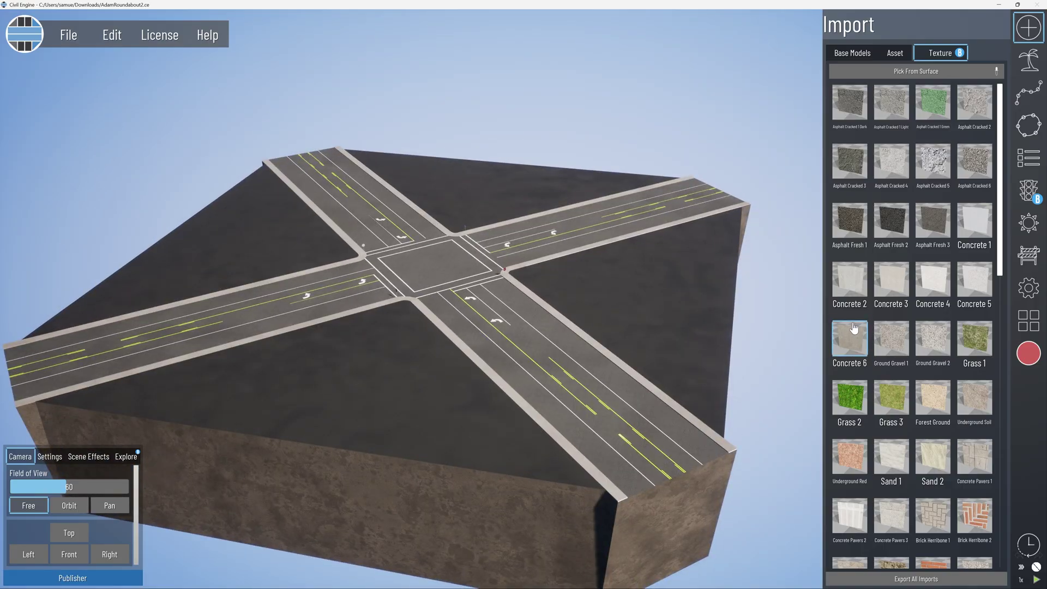
# Show the Proposed.obj base model and hide Existing.obj in the scene hierarchy
pyautogui.click(1029, 159)
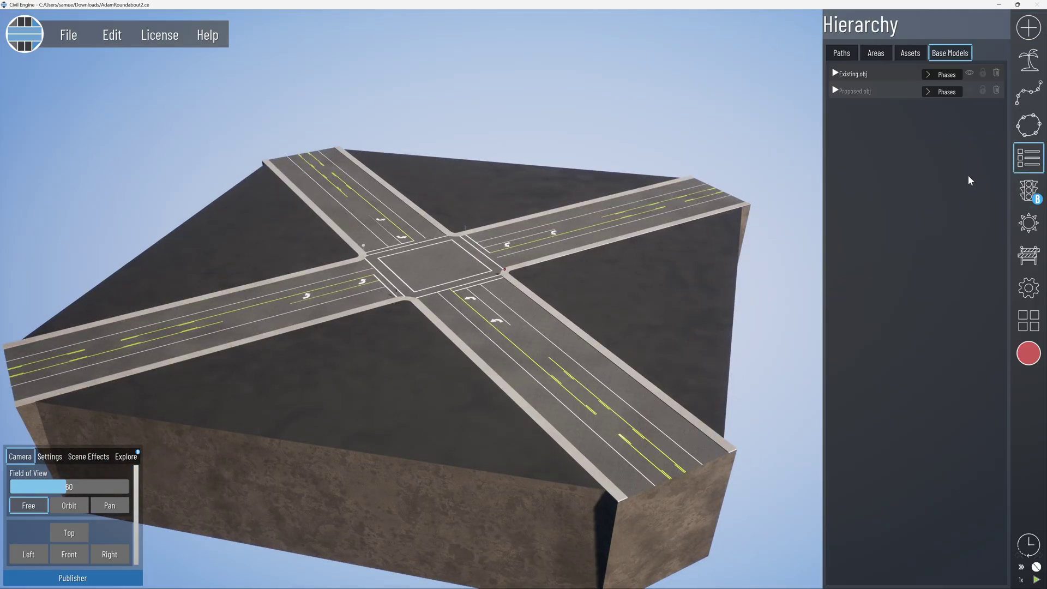
pyautogui.click(969, 91)
pyautogui.click(969, 73)
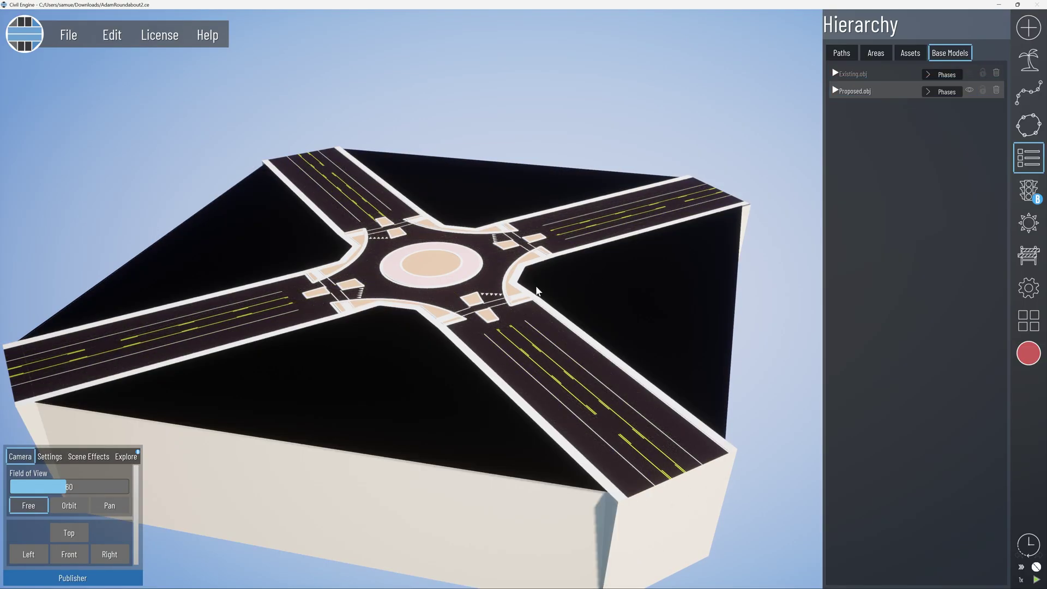
pyautogui.moveTo(536, 291); pyautogui.dragTo(600, 295, button='middle')
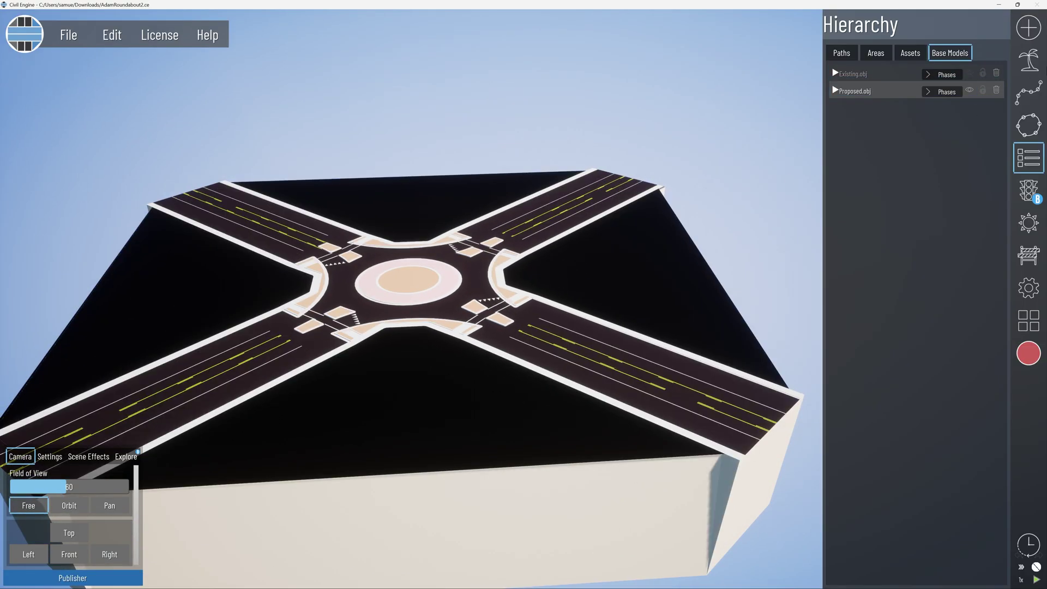
pyautogui.click(952, 86)
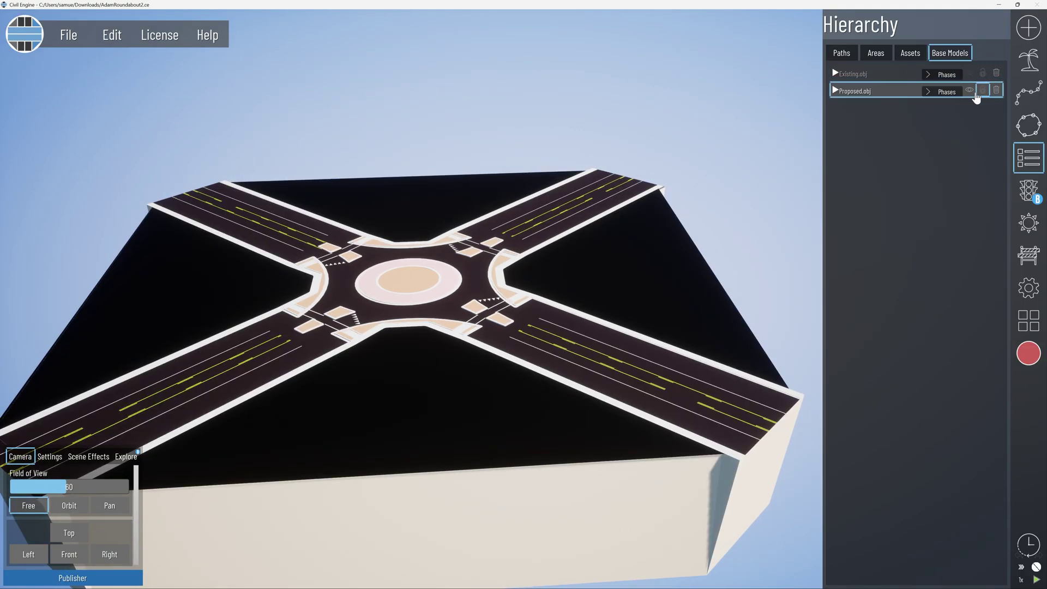
# Paint the four corner areas of the proposed roundabout model with the Asphalt Fresh 3 texture
pyautogui.click(1029, 29)
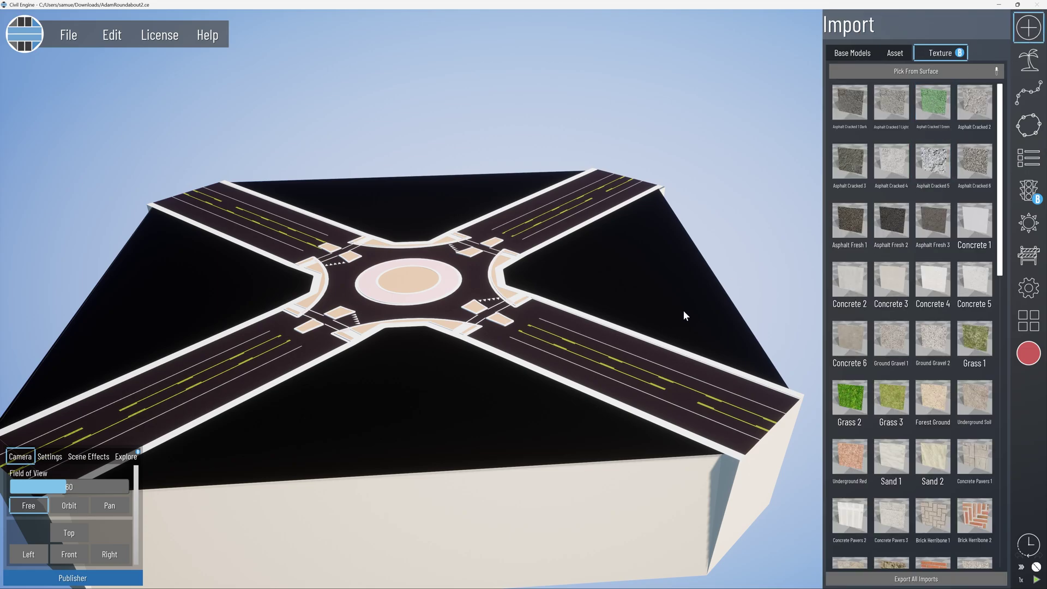
pyautogui.click(936, 222)
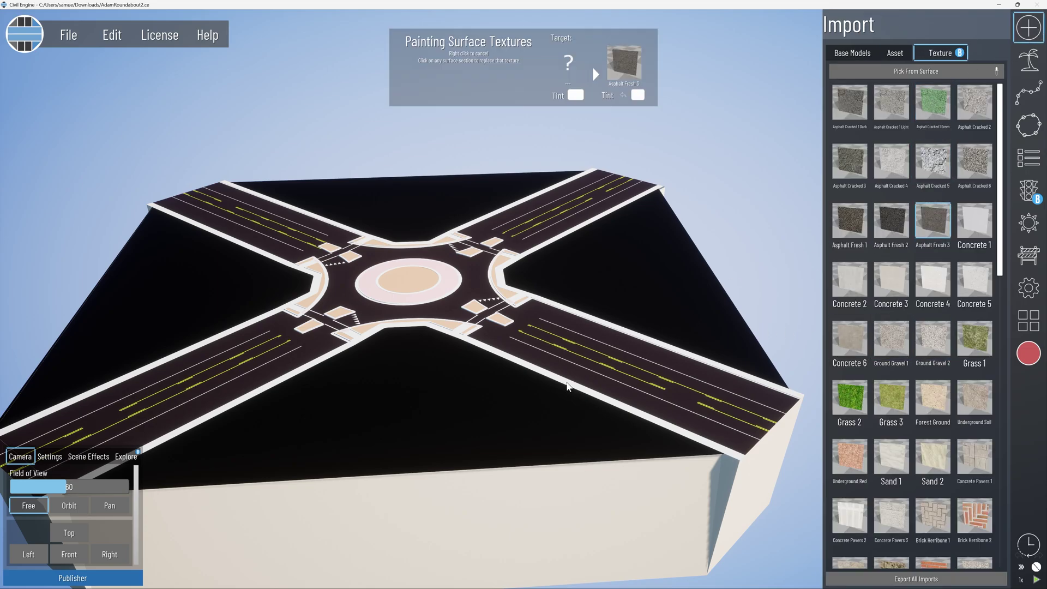
pyautogui.click(495, 407)
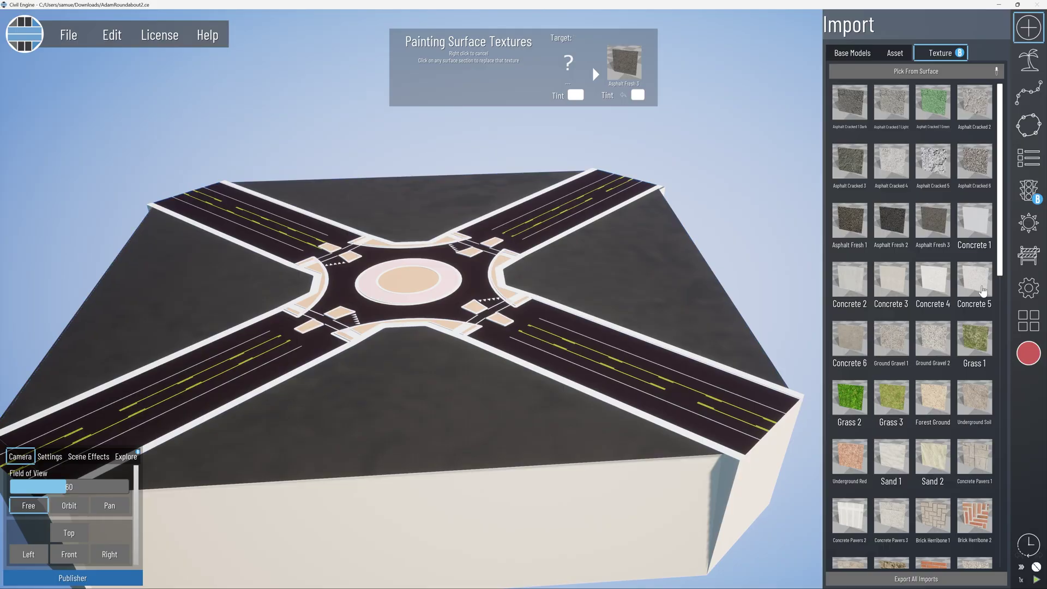
# Paint the side walls of the proposed roundabout model with the Underground Soil texture
pyautogui.scroll(-2, 975, 294)
pyautogui.click(976, 322)
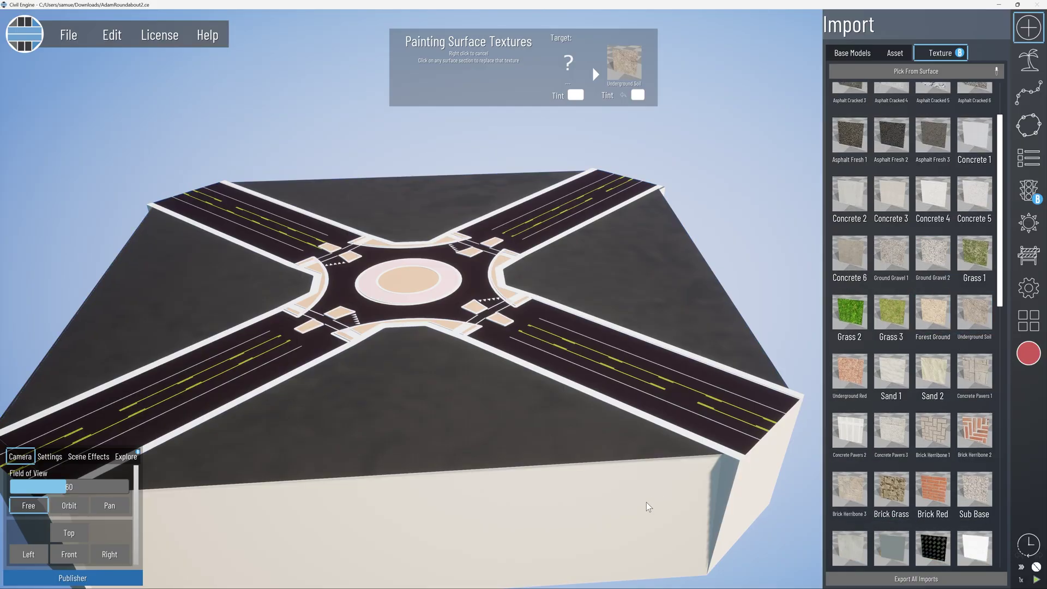
pyautogui.click(630, 535)
pyautogui.moveTo(576, 493)
pyautogui.mouseDown(button='middle')
pyautogui.moveTo(517, 472)
pyautogui.moveTo(491, 493)
pyautogui.moveTo(612, 431)
pyautogui.moveTo(545, 396)
pyautogui.mouseUp(button='middle')
pyautogui.scroll(3, 545, 397)
# Paint the proposed roundabout's road surfaces with the Asphalt Fresh 1 texture
pyautogui.click(853, 136)
pyautogui.click(458, 306)
pyautogui.moveTo(458, 306); pyautogui.dragTo(650, 278, button='middle')
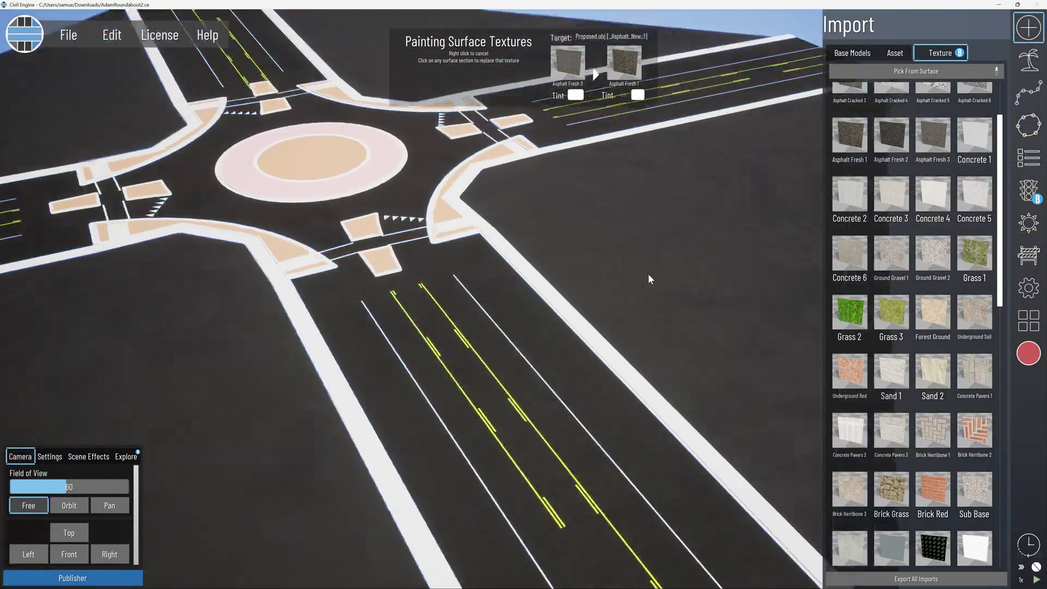
# Repaint the proposed road surfaces with Asphalt Cracked 1 Dark, using the grey tint B7B7B7
pyautogui.scroll(2, 895, 213)
pyautogui.click(850, 102)
pyautogui.moveTo(546, 338); pyautogui.dragTo(546, 273, button='middle')
pyautogui.click(637, 94)
pyautogui.moveTo(586, 126); pyautogui.dragTo(567, 126)
pyautogui.rightClick(552, 338)
# Paint the proposed roundabout's sidewalks and curbs with the Concrete 3 texture
pyautogui.click(849, 279)
pyautogui.click(464, 243)
pyautogui.scroll(3, 464, 242)
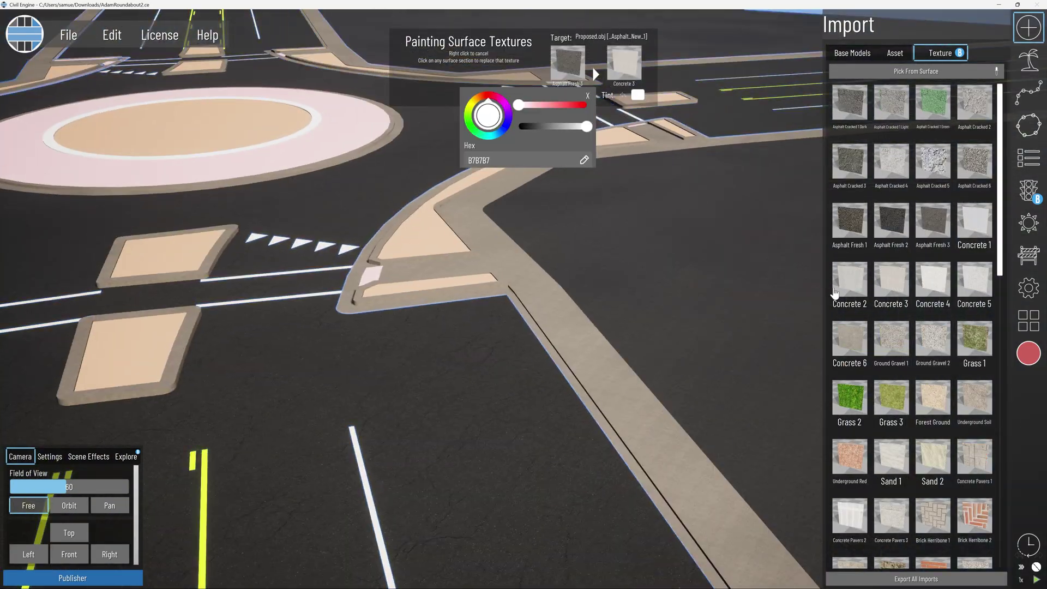
# Repaint the proposed sidewalks and curbs with Concrete 5 and paint the islands with Concrete 6
pyautogui.moveTo(382, 305); pyautogui.dragTo(480, 384, button='middle')
pyautogui.scroll(-1, 850, 339)
pyautogui.click(850, 292)
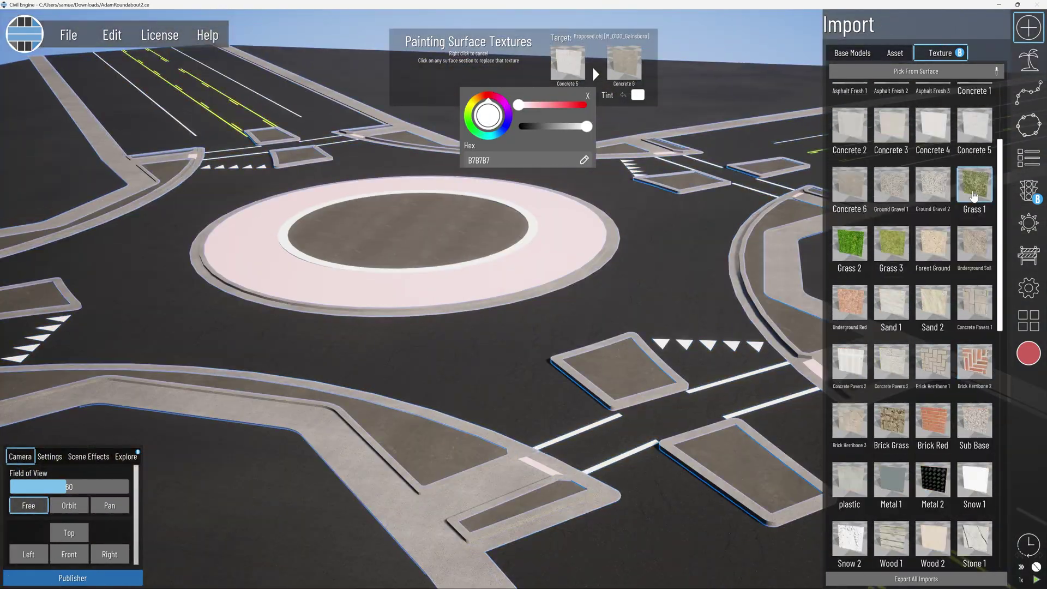
# Paint the roundabout's islands with Grass 1 and the ring around the central island with a concrete texture
pyautogui.moveTo(523, 338)
pyautogui.mouseDown(button='right')
pyautogui.moveTo(534, 335)
pyautogui.moveTo(421, 300)
pyautogui.moveTo(440, 376)
pyautogui.mouseUp(button='right')
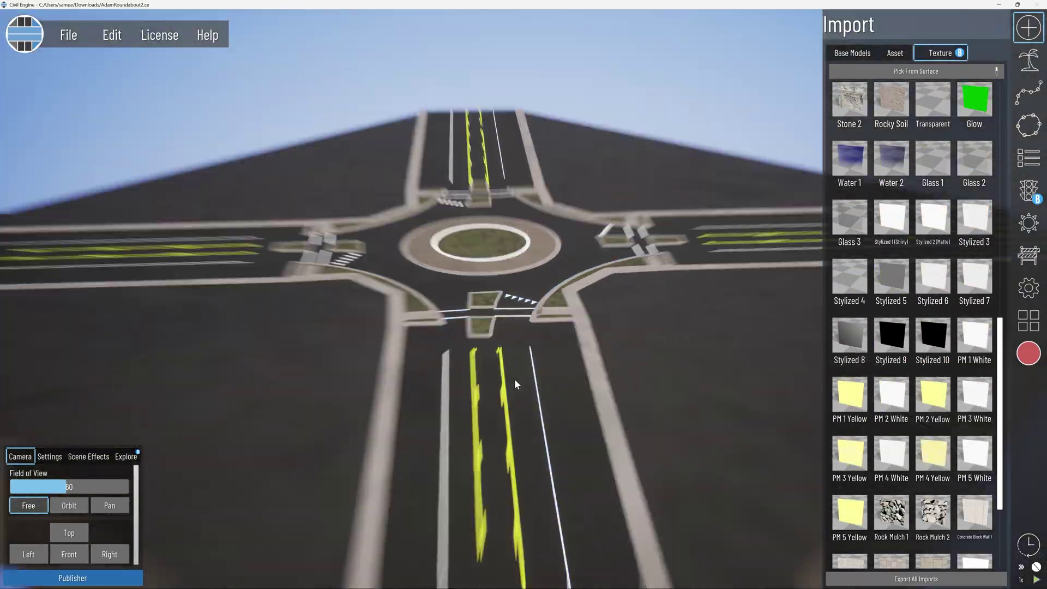
pyautogui.moveTo(515, 378); pyautogui.dragTo(469, 358, button='right')
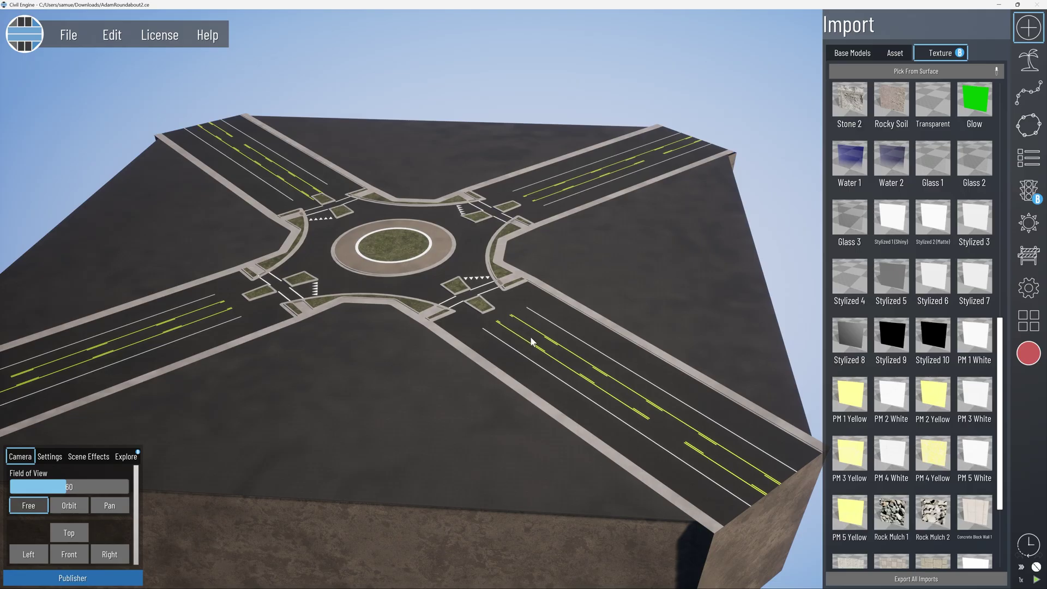
pyautogui.moveTo(530, 337); pyautogui.dragTo(377, 342, button='right')
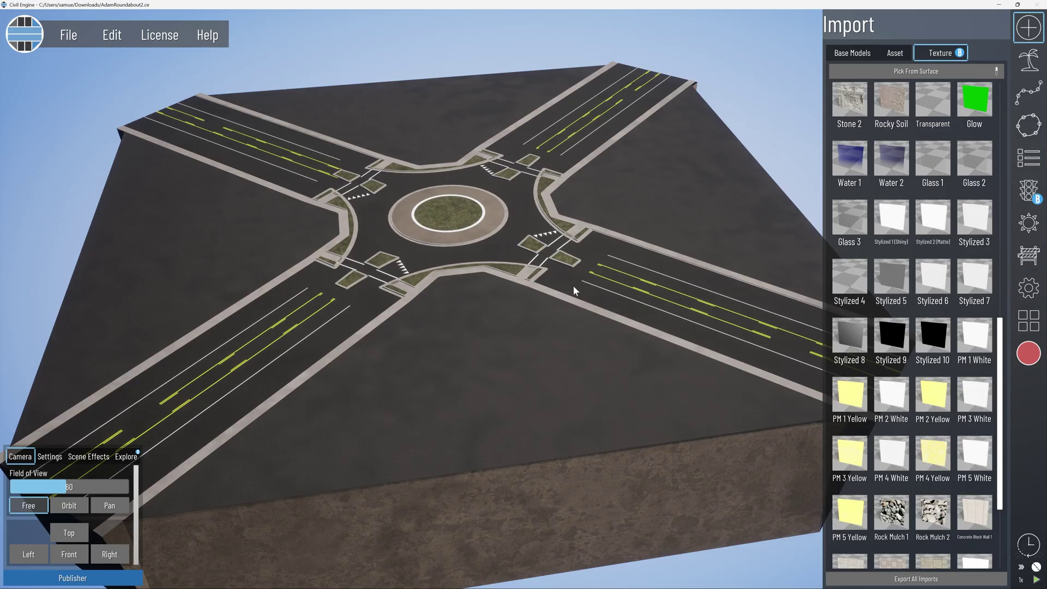
pyautogui.moveTo(574, 286); pyautogui.dragTo(496, 273, button='right')
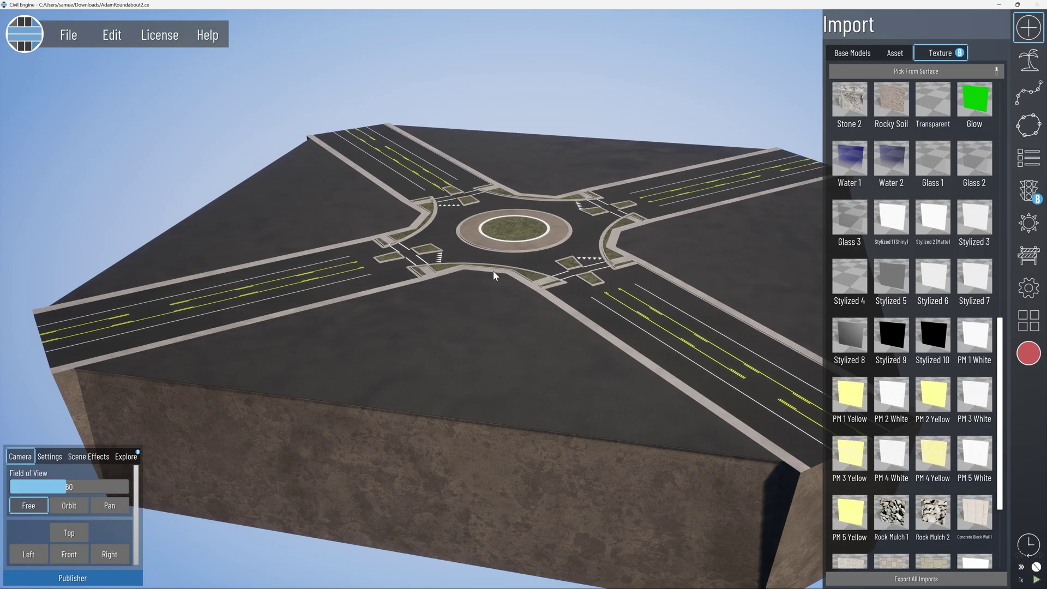
# Create three construction phases named Existing Removed, Existing Remaining and Proposed
pyautogui.click(1026, 253)
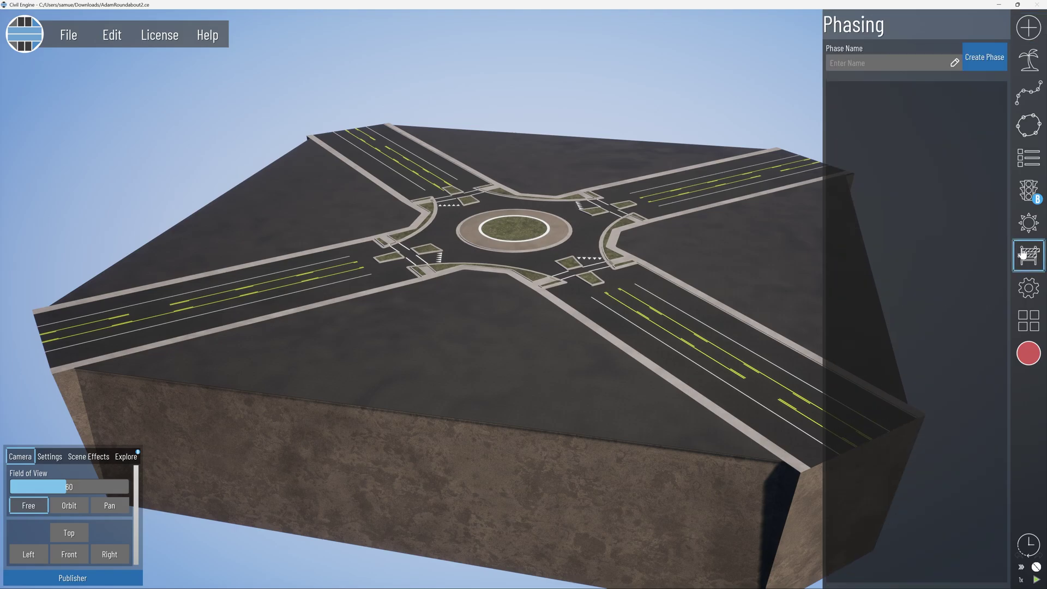
pyautogui.click(894, 62)
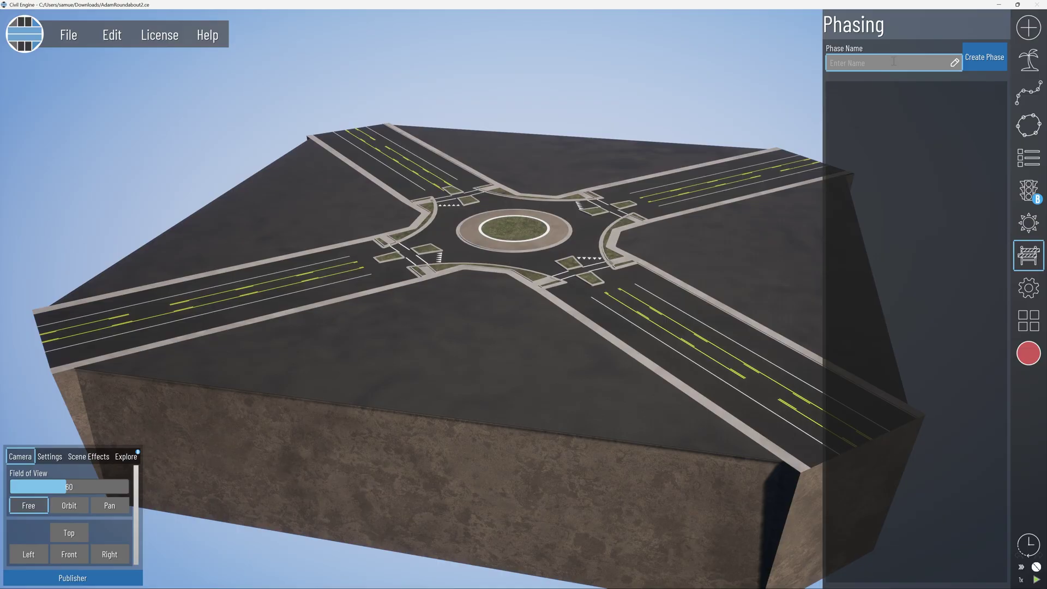
pyautogui.write('E')
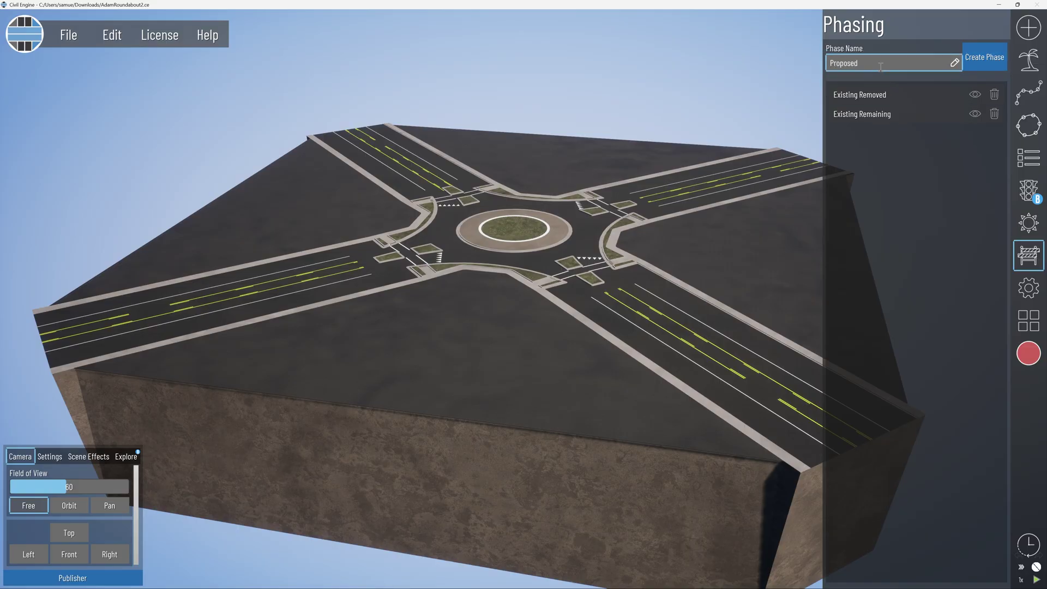
pyautogui.moveTo(294, 240); pyautogui.dragTo(790, 200, button='middle')
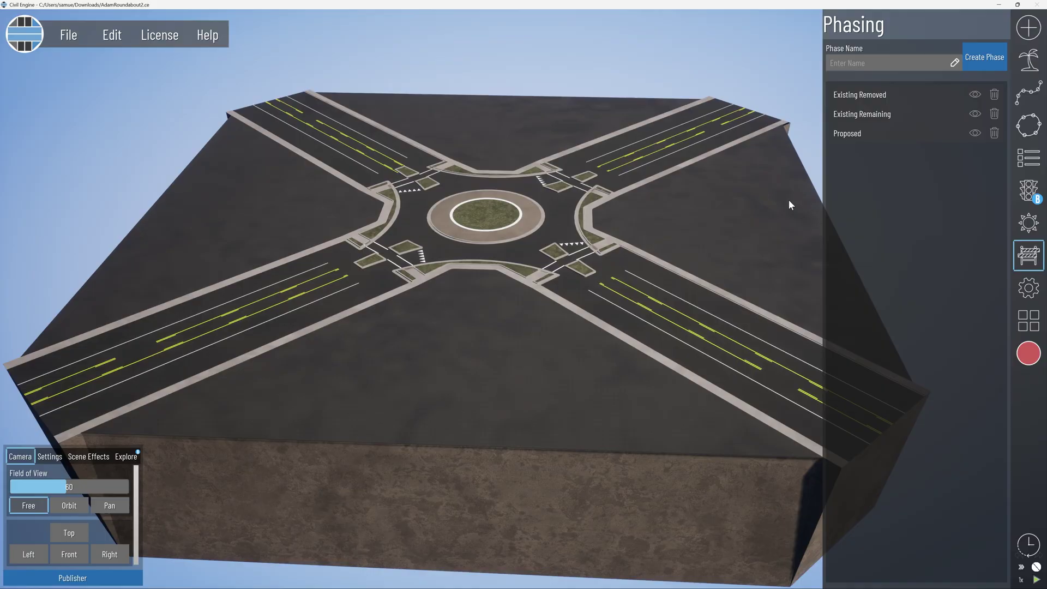
# Show the Existing.obj base model and hide Proposed.obj in the scene hierarchy
pyautogui.click(1004, 170)
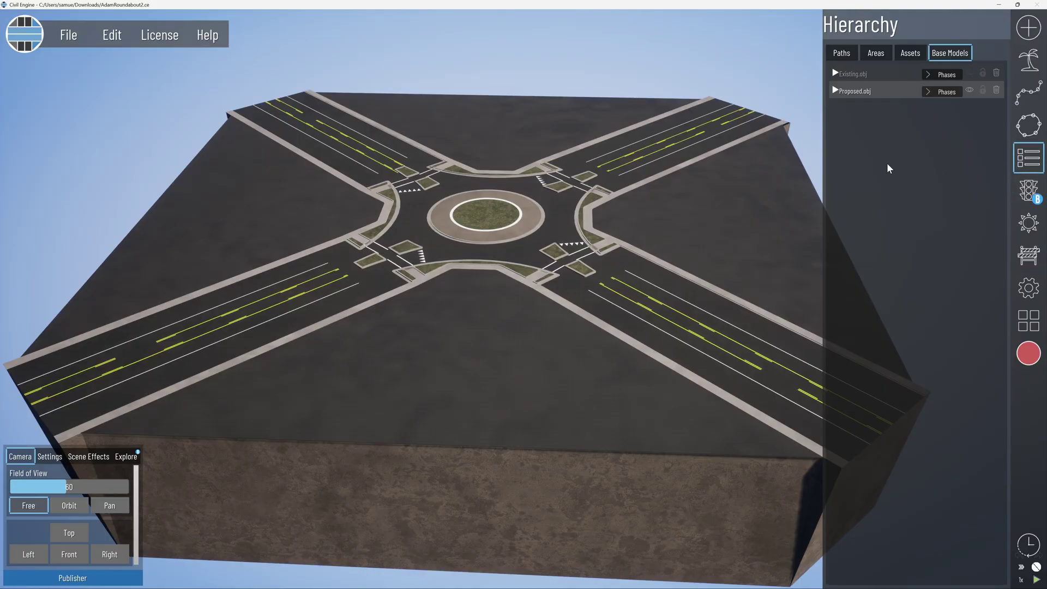
pyautogui.click(969, 75)
pyautogui.click(622, 205)
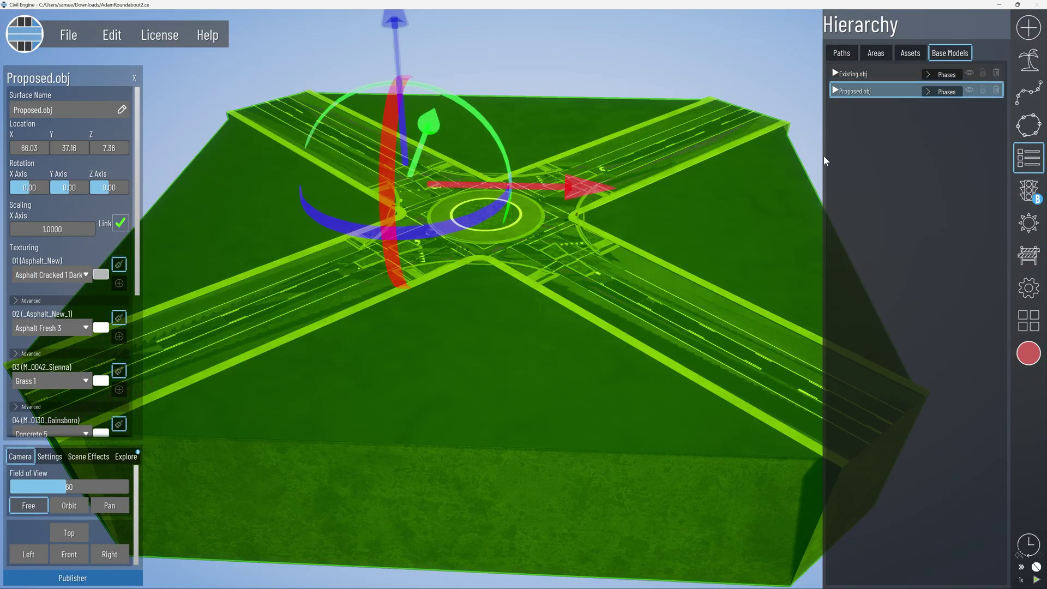
pyautogui.press('Escape')
pyautogui.click(969, 90)
pyautogui.moveTo(520, 196); pyautogui.dragTo(632, 235, button='middle')
pyautogui.moveTo(633, 240); pyautogui.dragTo(755, 157, button='right')
# Place a Fast Food Drive Thru, Gas Station, Post Office and Commercial Buildings set from the building library around the existing intersection
pyautogui.click(1032, 39)
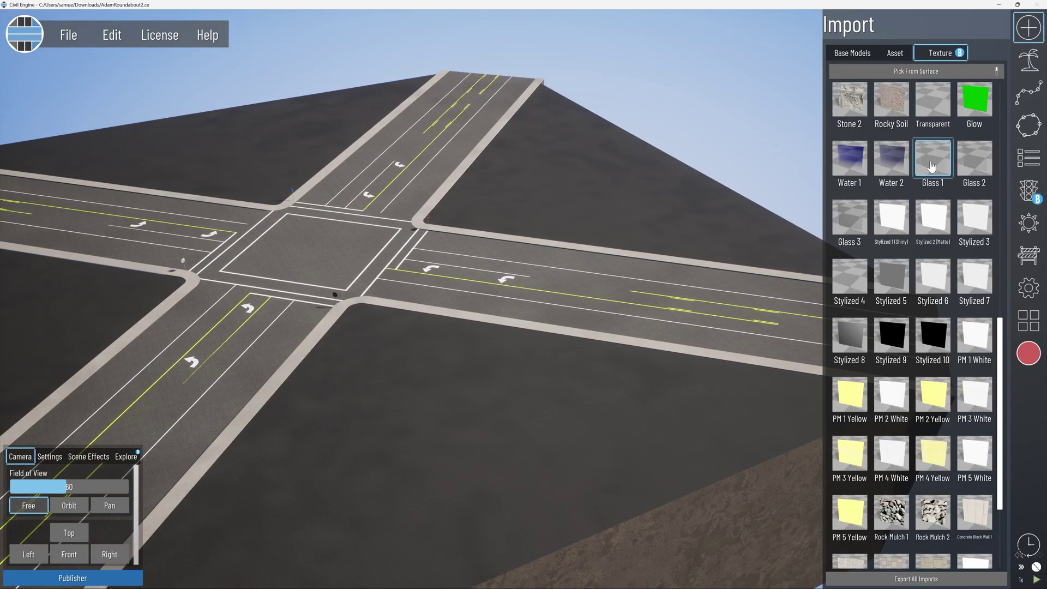
pyautogui.click(1027, 58)
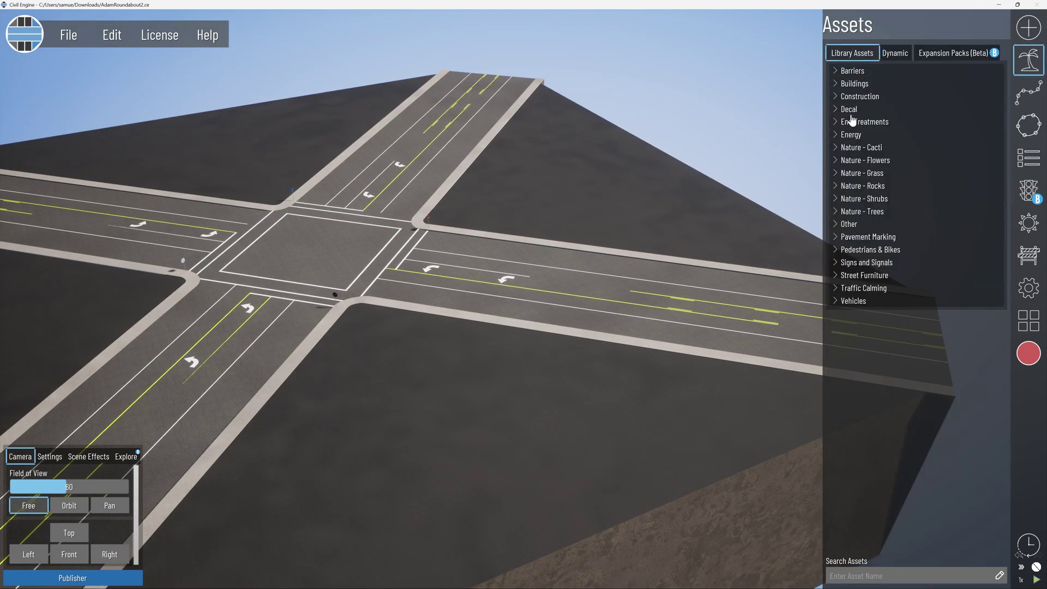
pyautogui.click(840, 85)
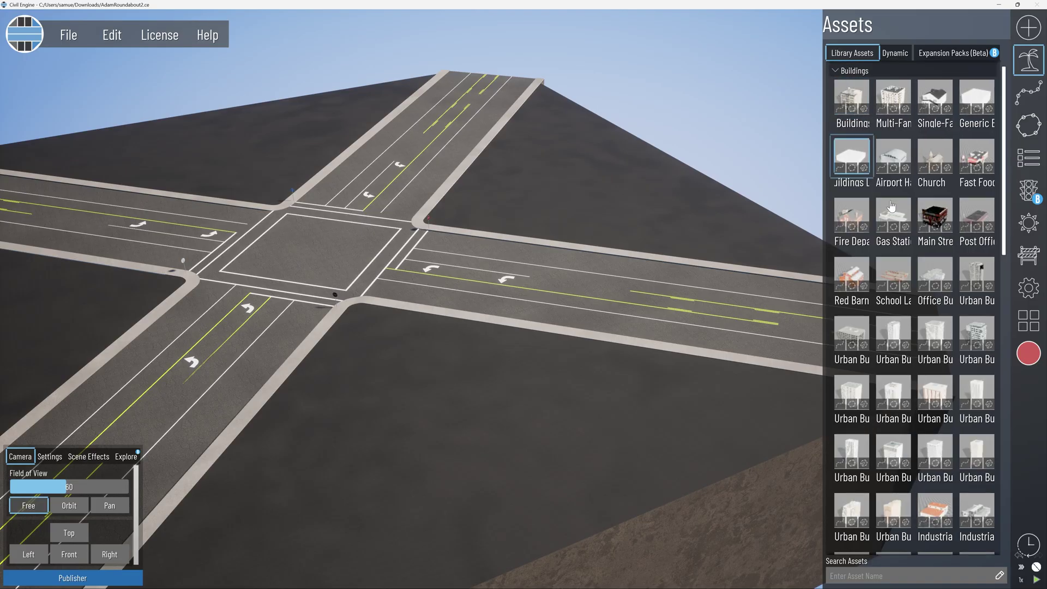
pyautogui.moveTo(741, 263); pyautogui.dragTo(719, 292, button='right')
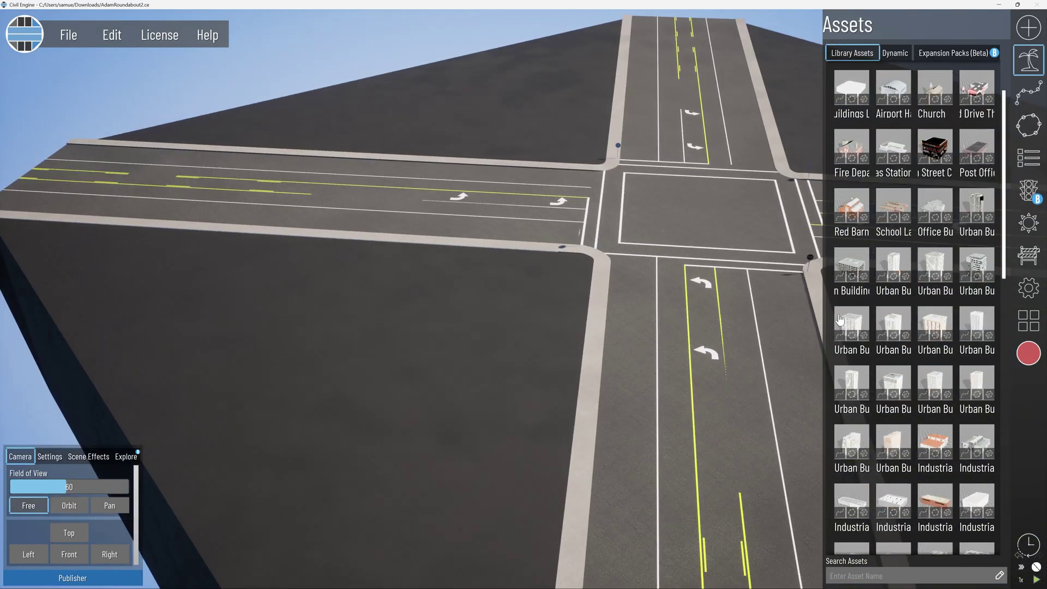
pyautogui.scroll(-10, 917, 305)
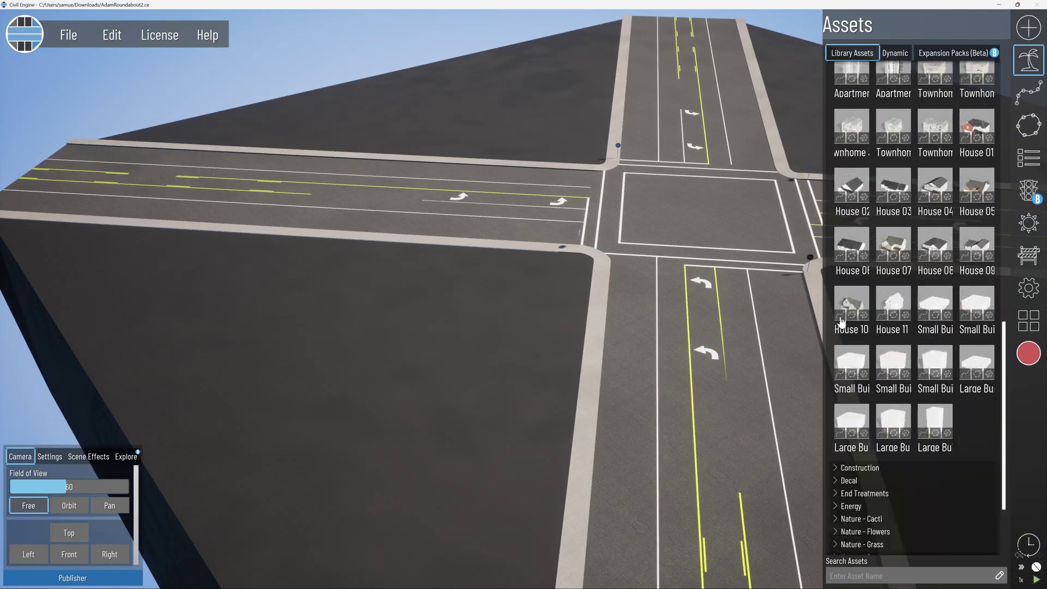
pyautogui.scroll(11, 917, 305)
pyautogui.moveTo(893, 229); pyautogui.dragTo(543, 339)
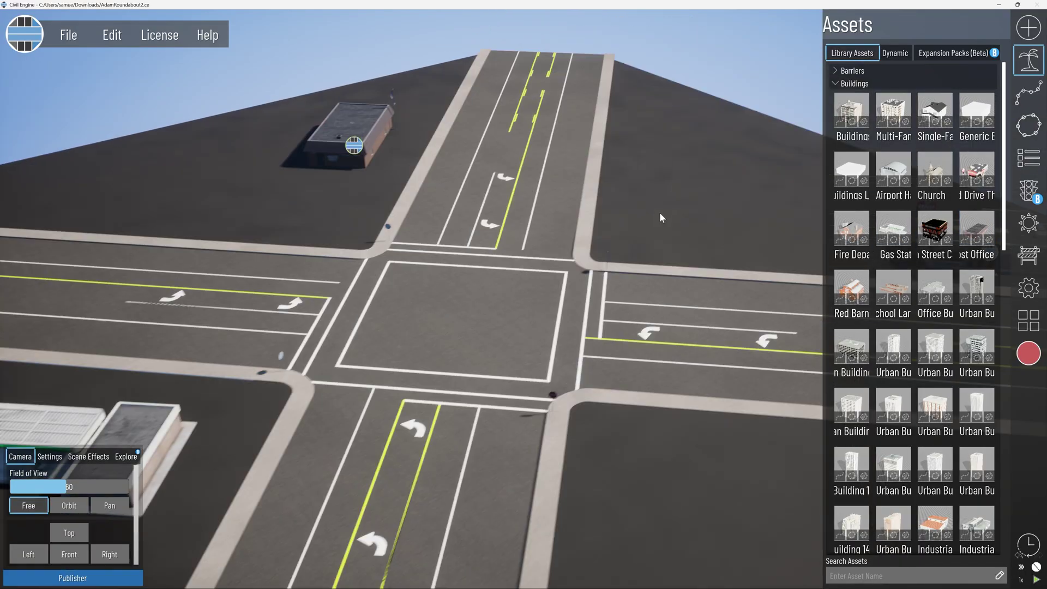
pyautogui.moveTo(893, 405); pyautogui.dragTo(619, 117)
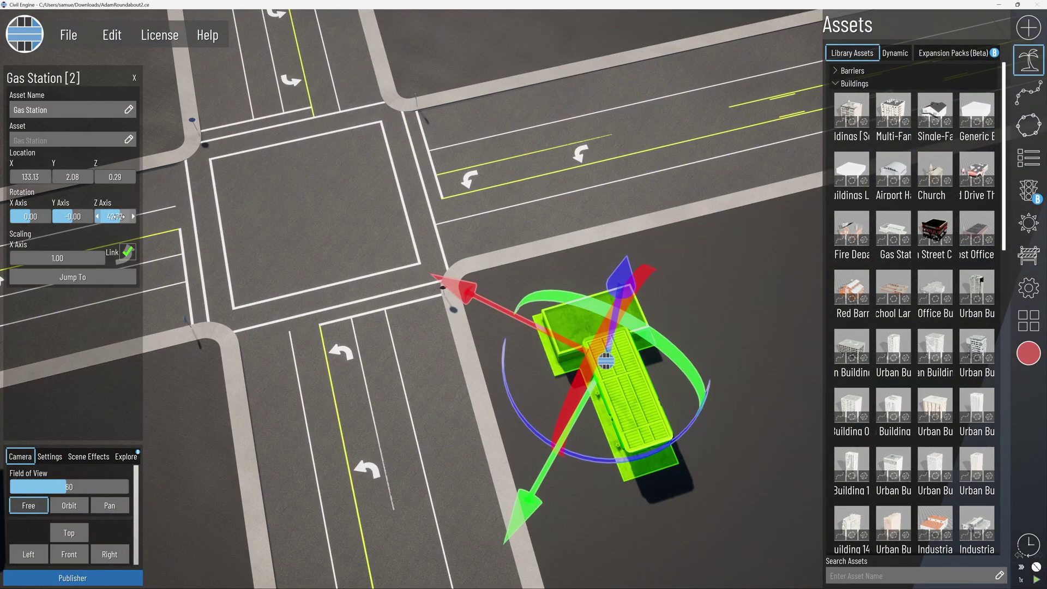
pyautogui.click(640, 292)
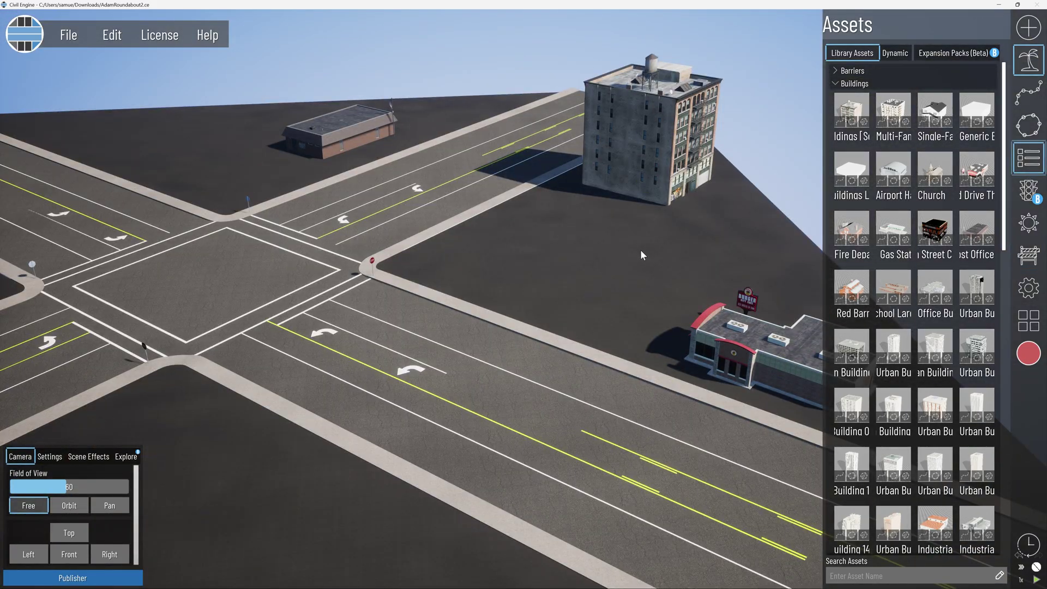
pyautogui.press('a')
# Group the four placed building assets into a folder named Buildings and assign it to the Existing Remaining phase
pyautogui.click(1034, 171)
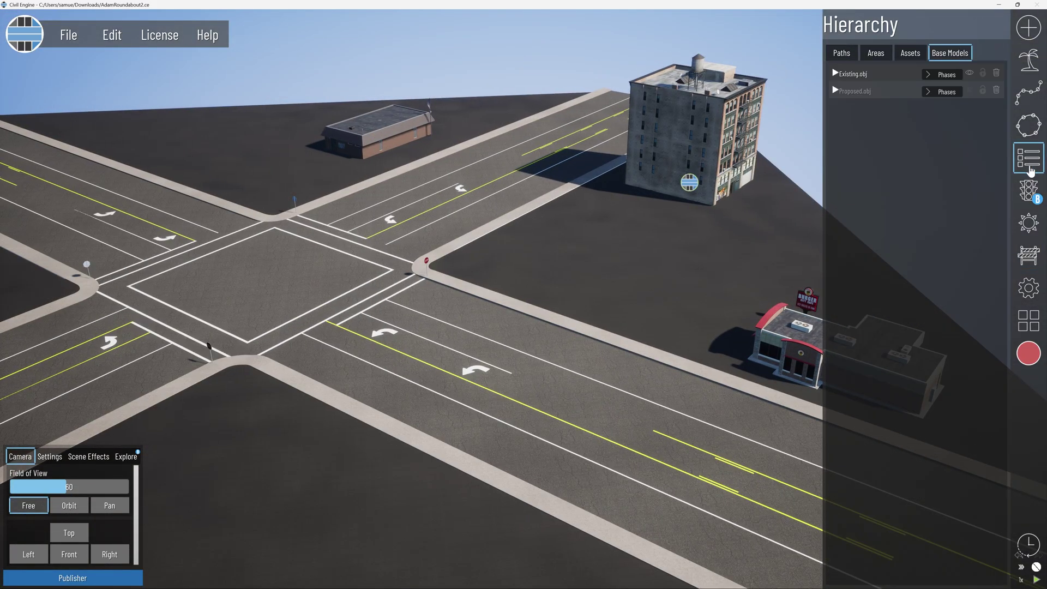
pyautogui.click(909, 54)
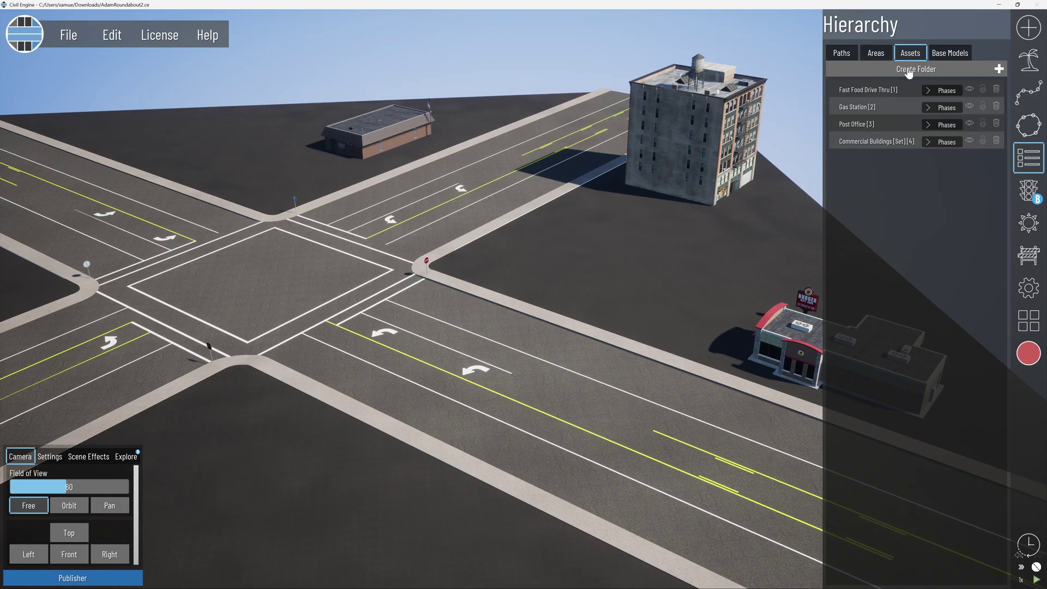
pyautogui.click(899, 89)
pyautogui.keyDown('shift'); pyautogui.click(889, 144); pyautogui.keyUp('shift')
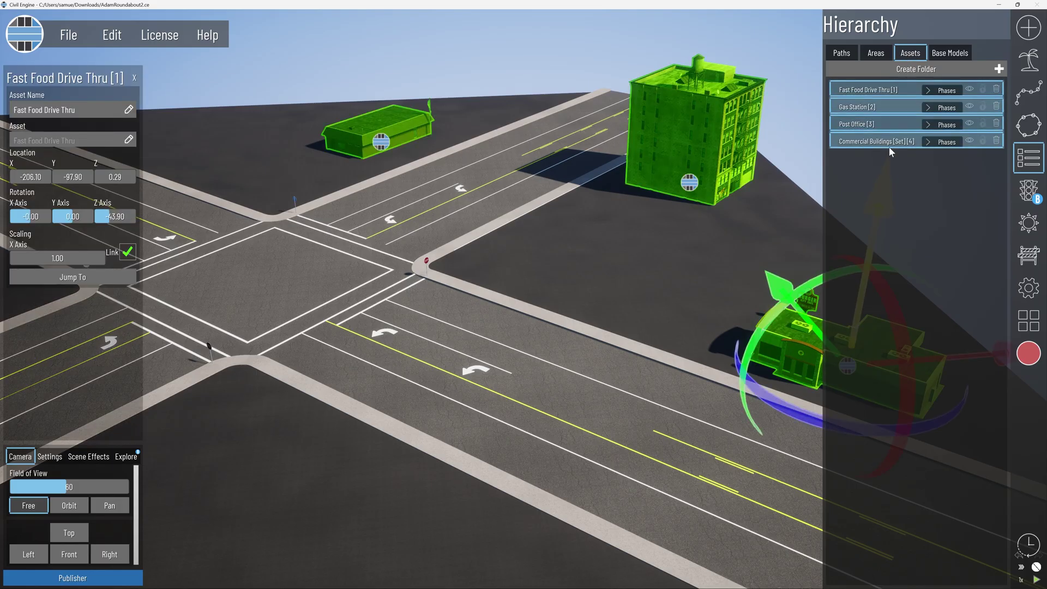
pyautogui.rightClick(889, 146)
pyautogui.click(921, 185)
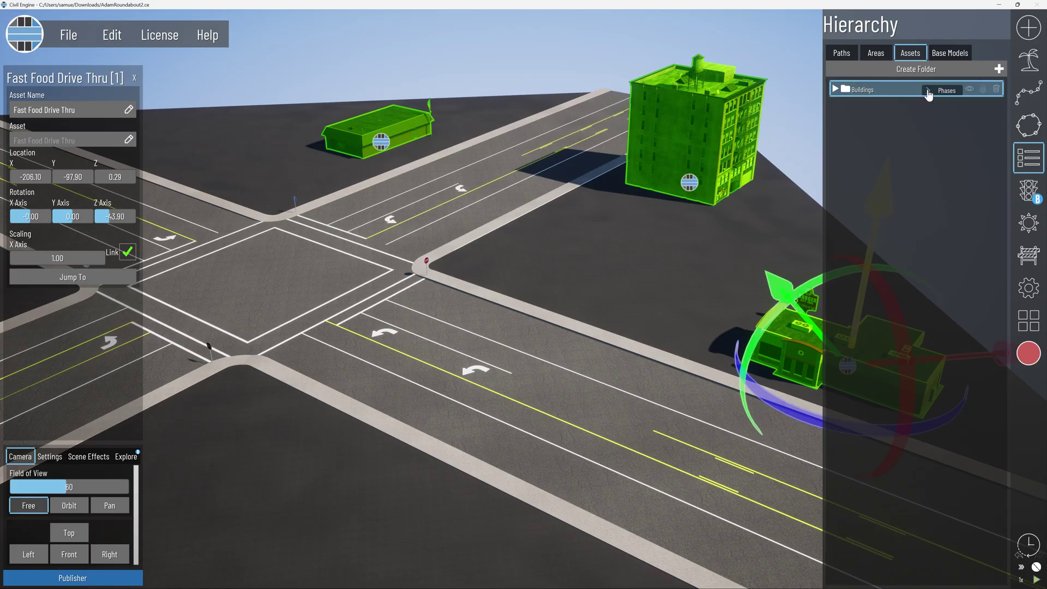
pyautogui.click(773, 215)
# Assign the Existing.obj base model to the Existing Removed phase and show Proposed.obj, assigning it to the Proposed phase
pyautogui.moveTo(701, 266); pyautogui.dragTo(620, 289, button='right')
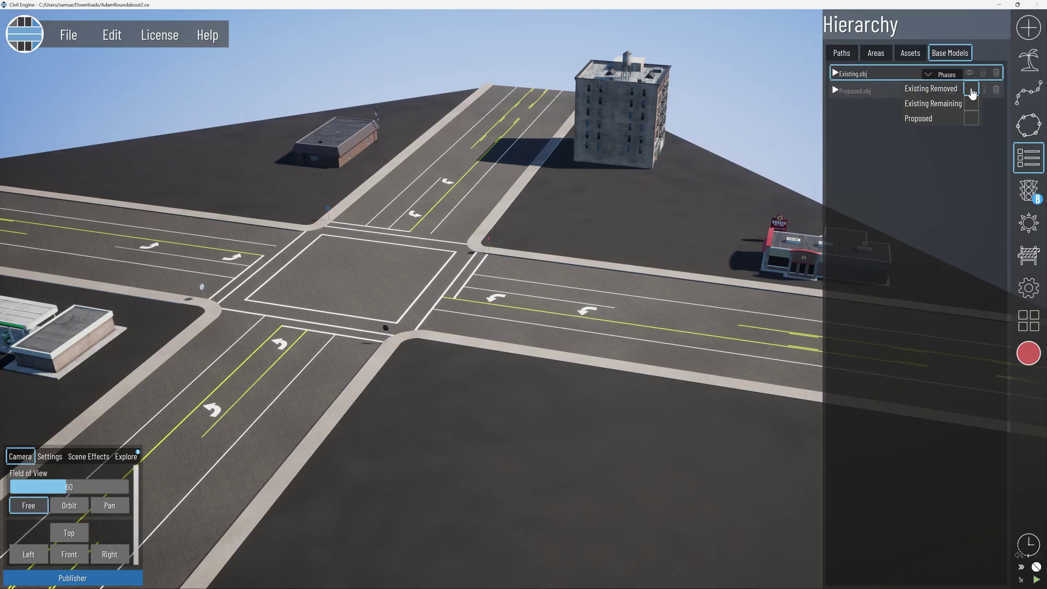
pyautogui.click(972, 90)
pyautogui.click(970, 91)
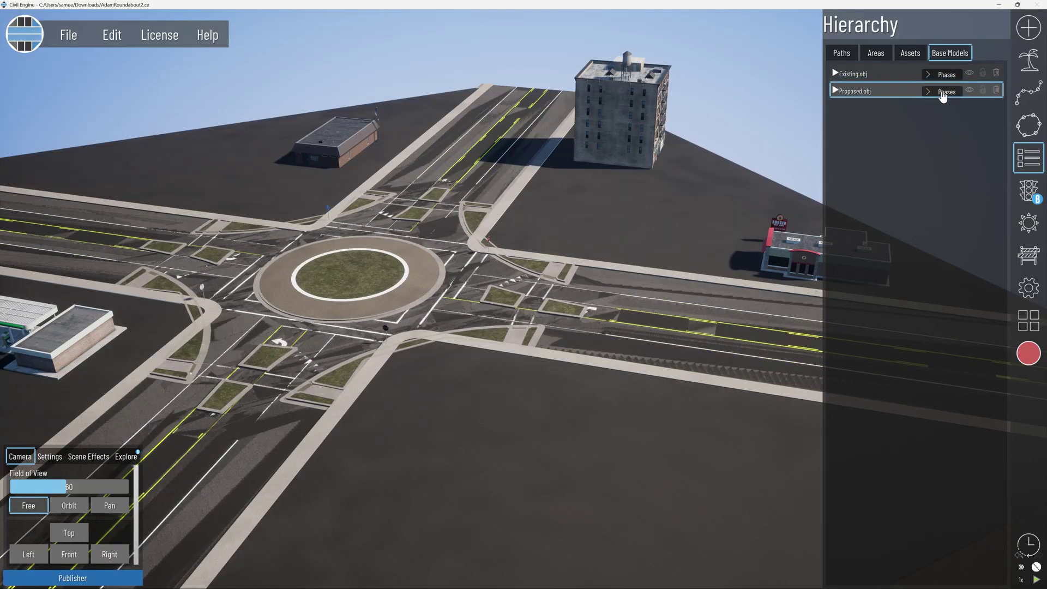
pyautogui.click(942, 92)
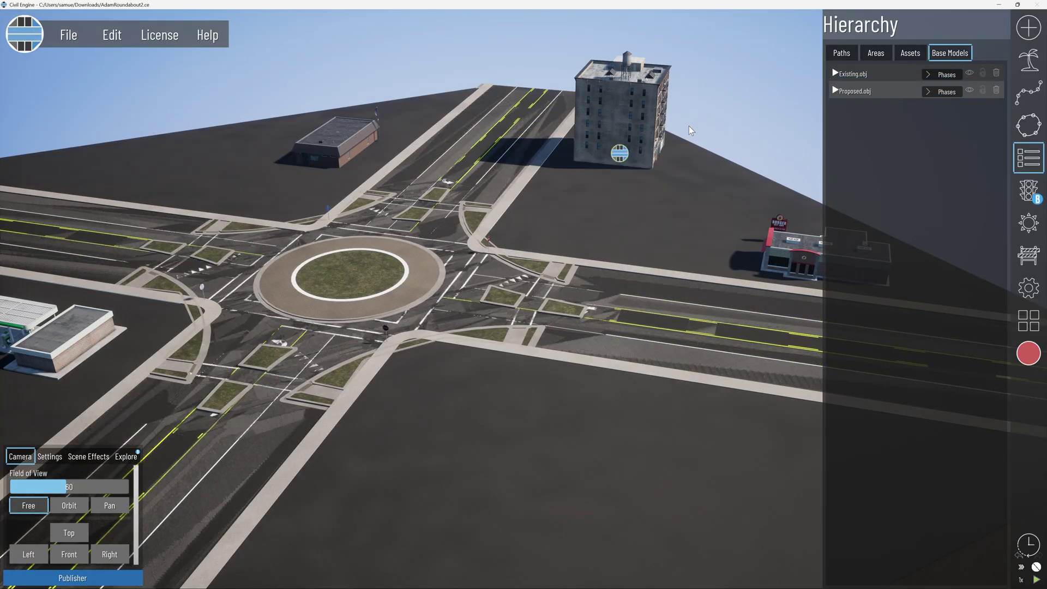
# Toggle the visibility of the Existing Removed, Existing Remaining and Proposed phases to check which objects each one controls
pyautogui.click(1027, 254)
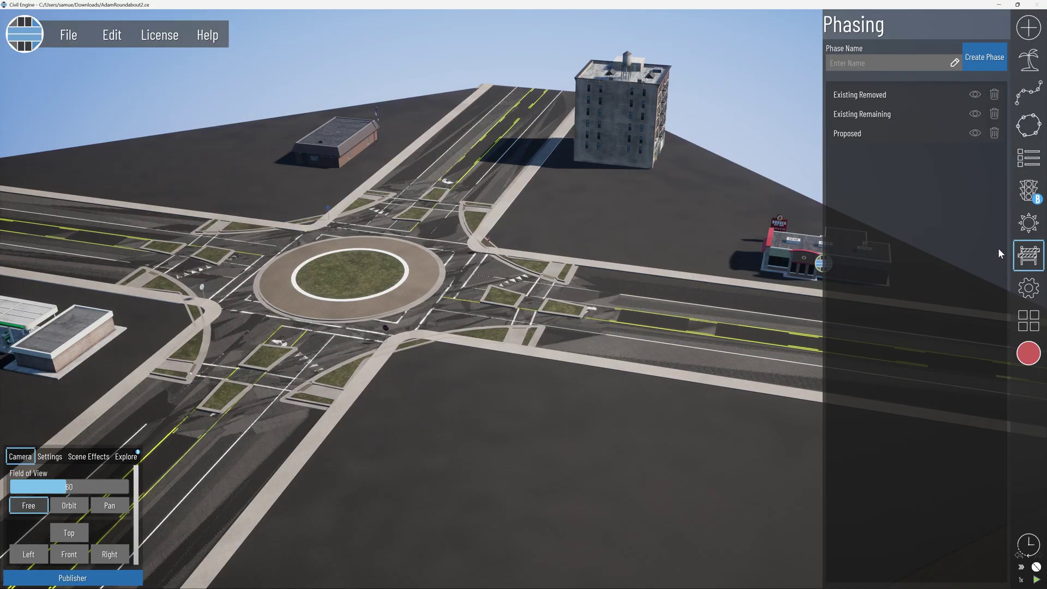
pyautogui.click(977, 98)
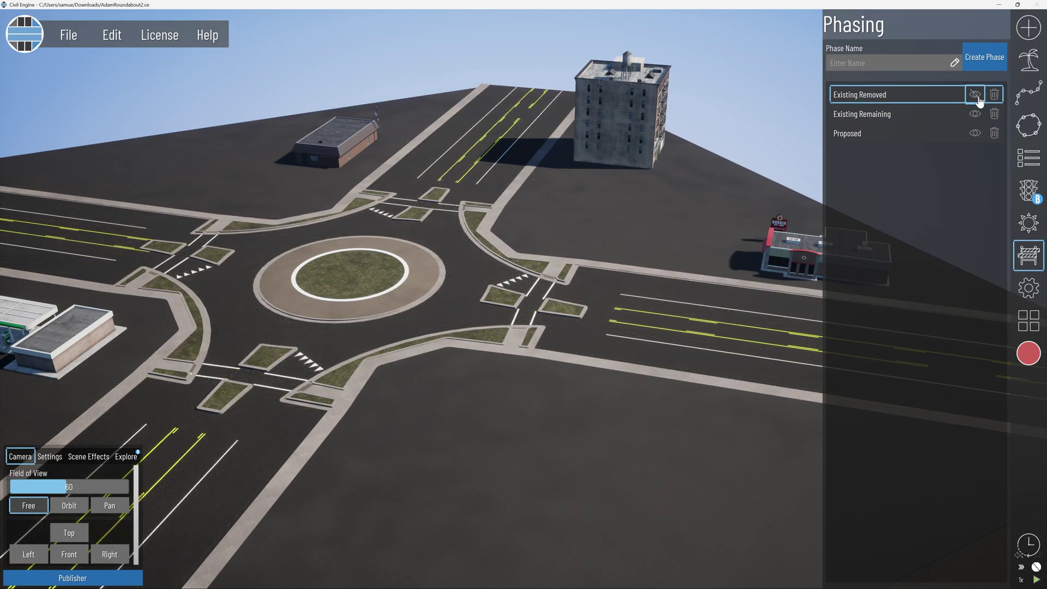
pyautogui.click(977, 98)
pyautogui.click(978, 116)
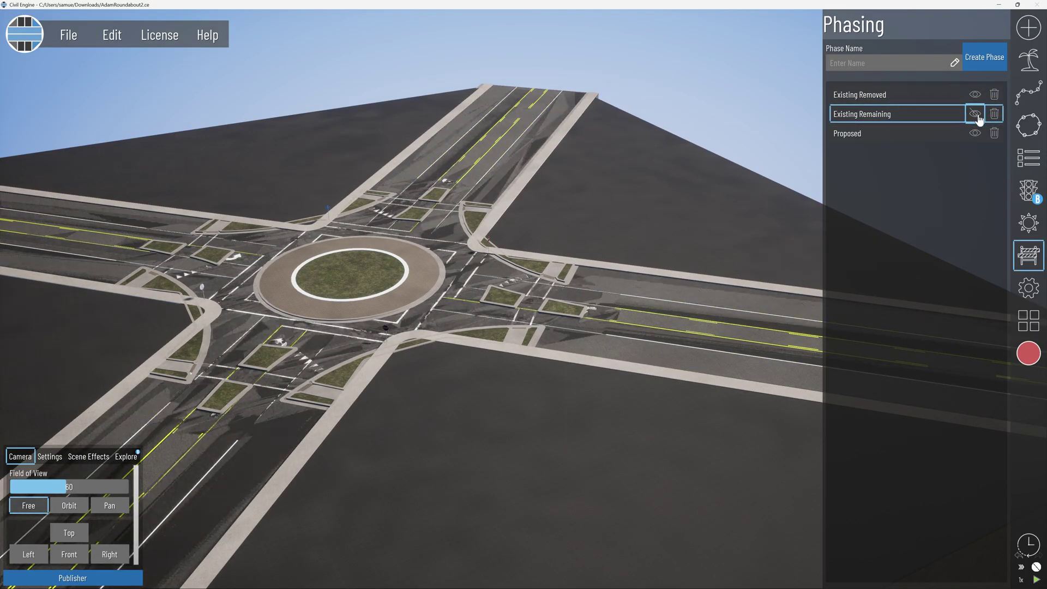
pyautogui.click(977, 114)
pyautogui.click(976, 133)
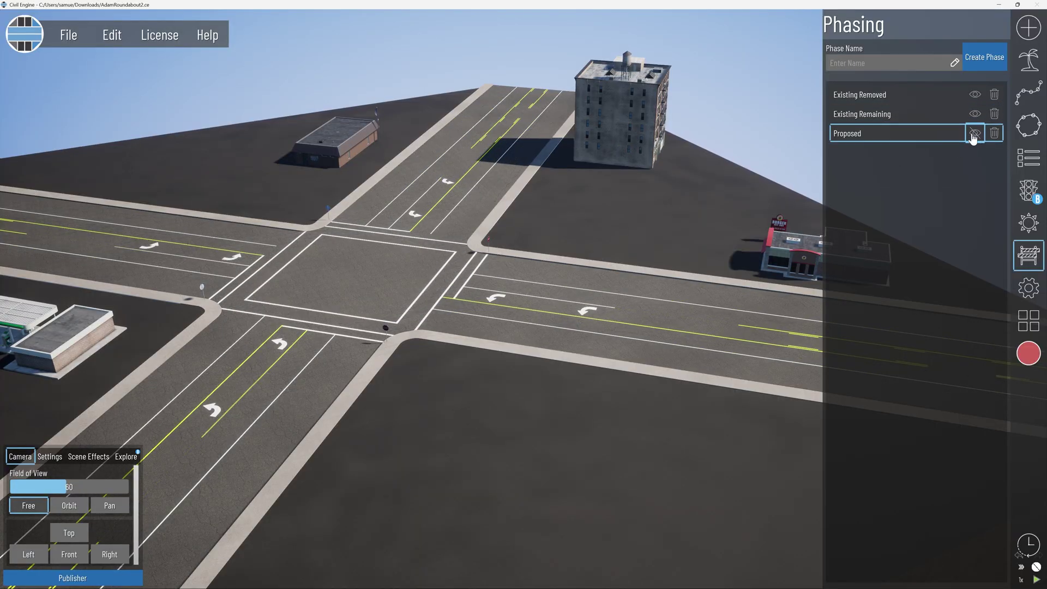
pyautogui.click(975, 133)
pyautogui.click(975, 114)
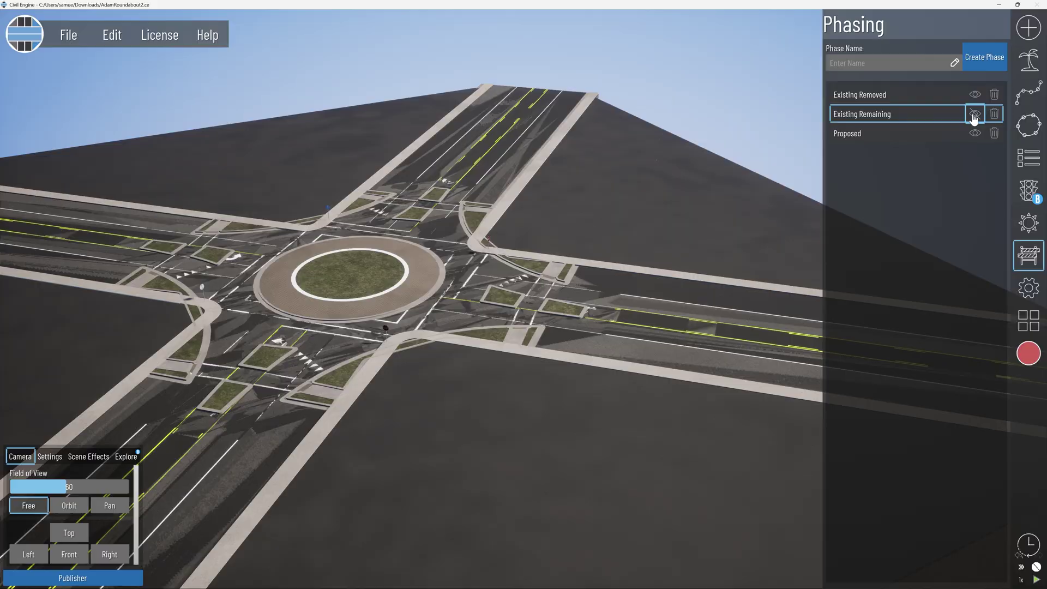
pyautogui.click(976, 113)
pyautogui.click(978, 97)
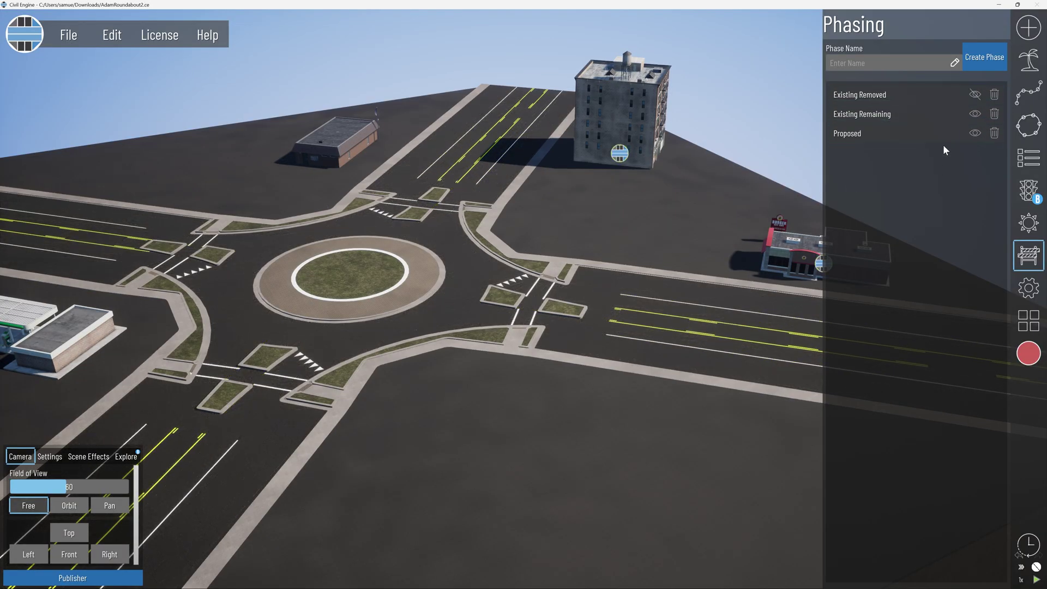
pyautogui.click(976, 96)
# Hide the Proposed phase so that only the existing intersection and its surrounding buildings are displayed
pyautogui.click(975, 134)
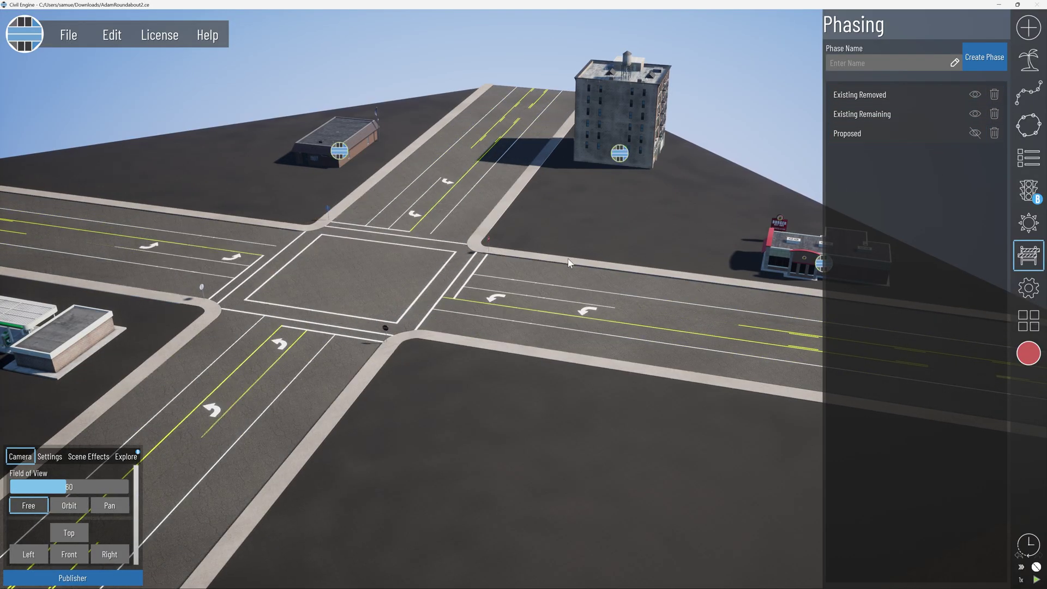
pyautogui.moveTo(569, 258); pyautogui.dragTo(513, 257, button='right')
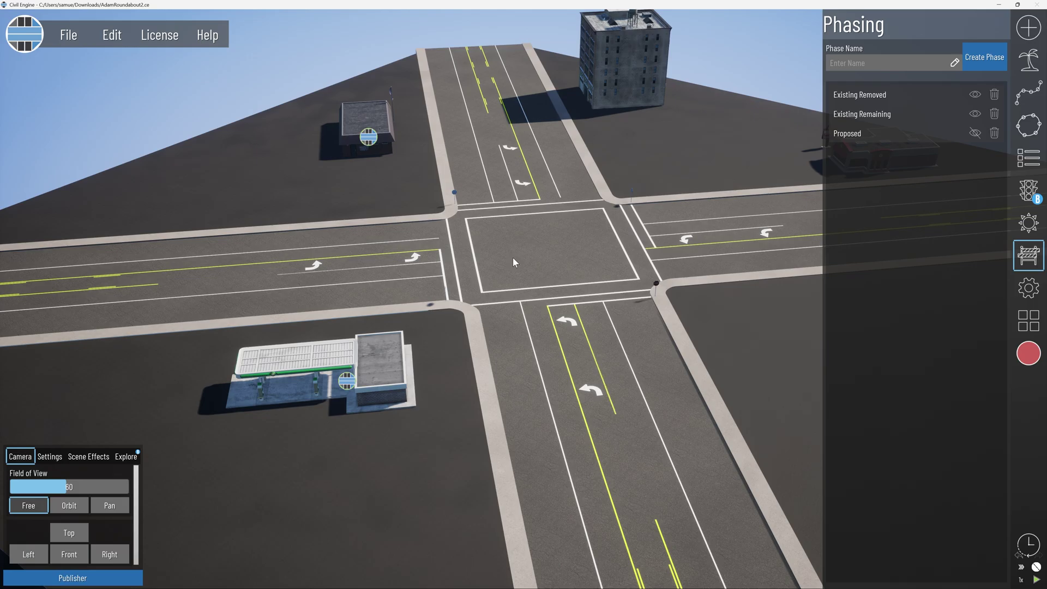
pyautogui.moveTo(424, 284); pyautogui.dragTo(434, 342, button='right')
pyautogui.scroll(-3, 459, 356)
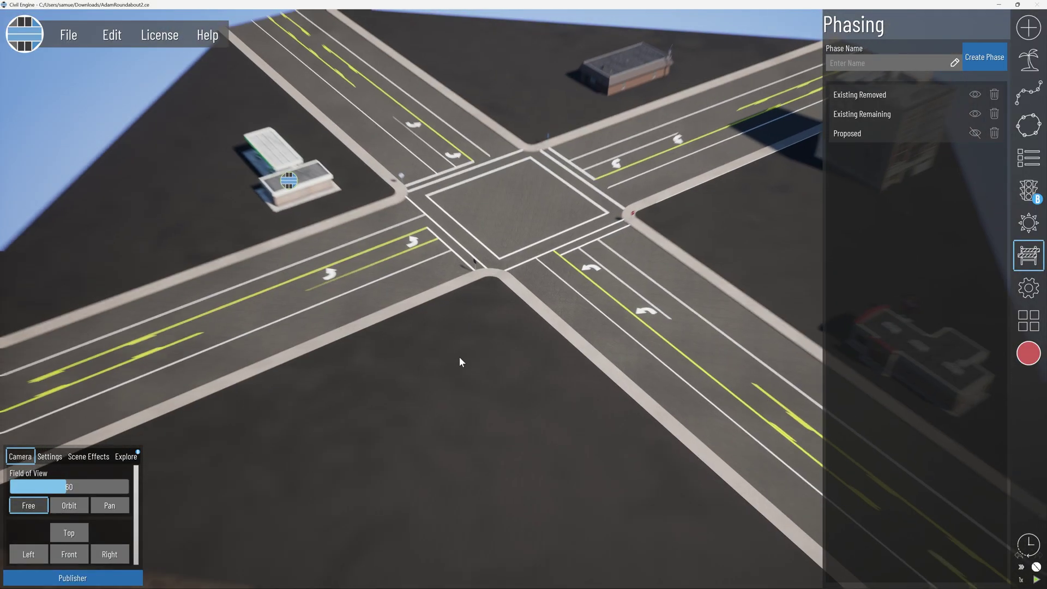
pyautogui.moveTo(491, 368); pyautogui.dragTo(486, 322, button='right')
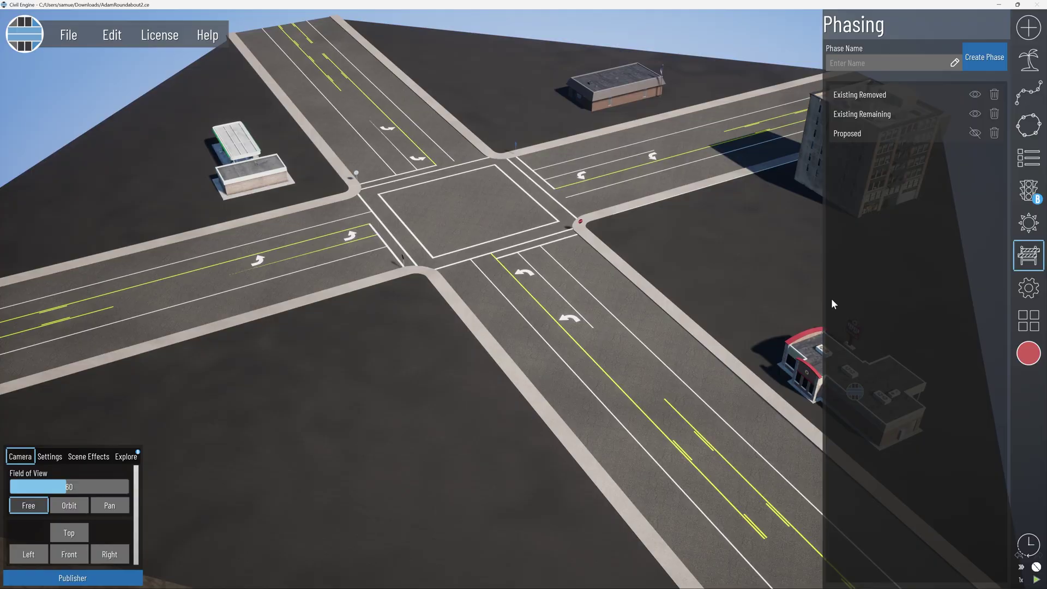
# Draw four Traffic (All) paths through the existing intersection, one for each travel direction on both roads
pyautogui.click(1032, 89)
pyautogui.click(860, 50)
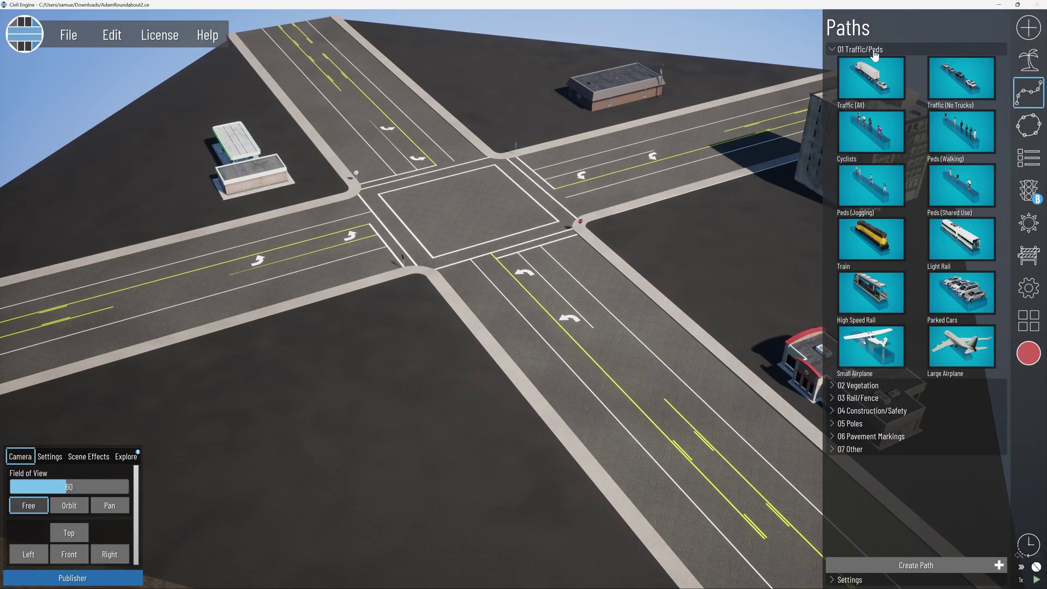
pyautogui.moveTo(758, 452); pyautogui.dragTo(556, 355, button='middle')
pyautogui.moveTo(512, 355)
pyautogui.mouseDown(button='right')
pyautogui.moveTo(502, 348)
pyautogui.moveTo(512, 341)
pyautogui.mouseUp(button='right')
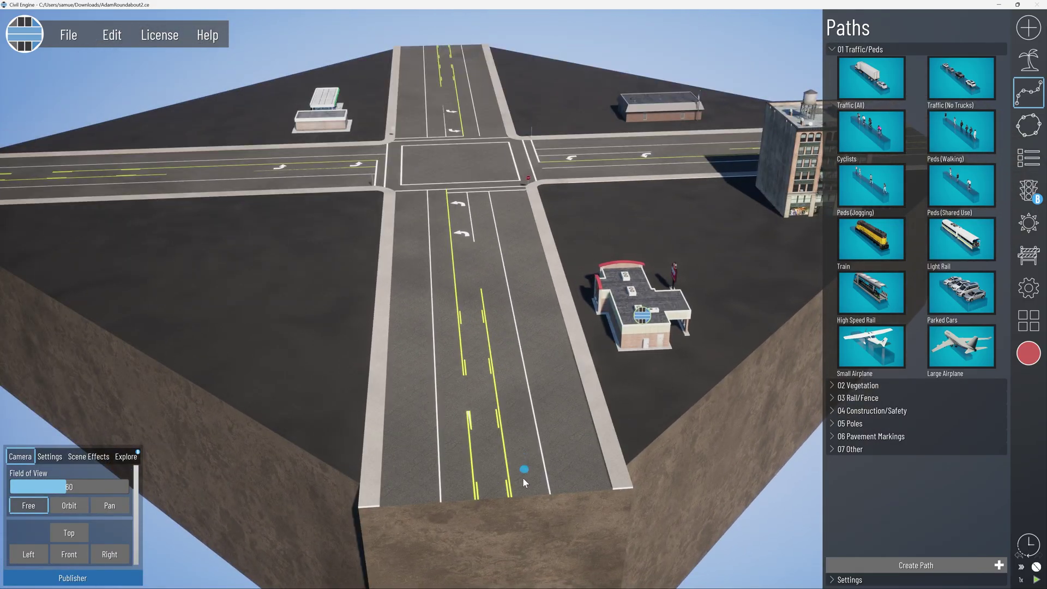
pyautogui.click(530, 490)
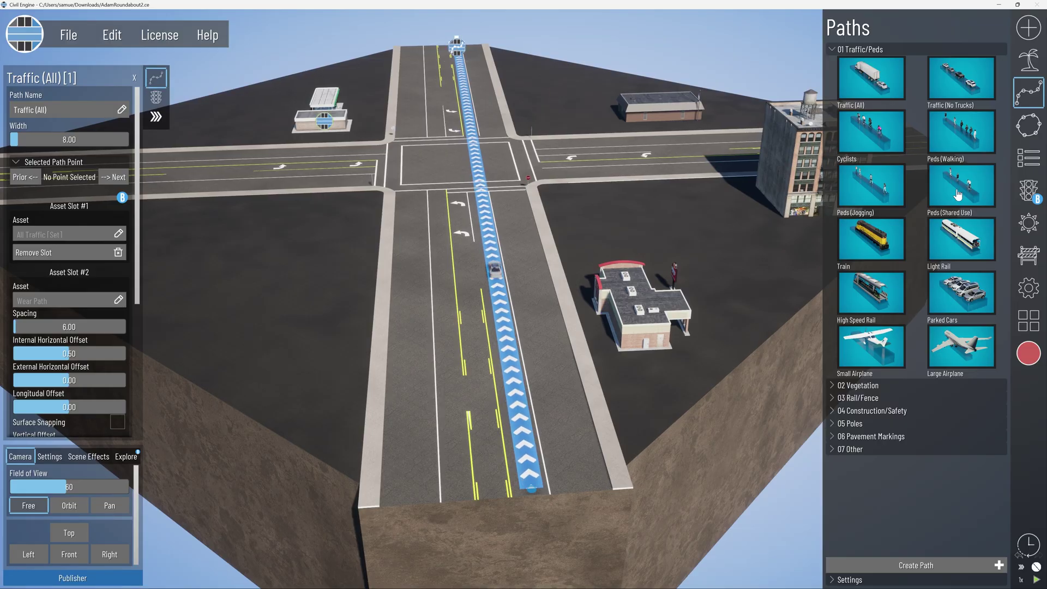
pyautogui.click(881, 82)
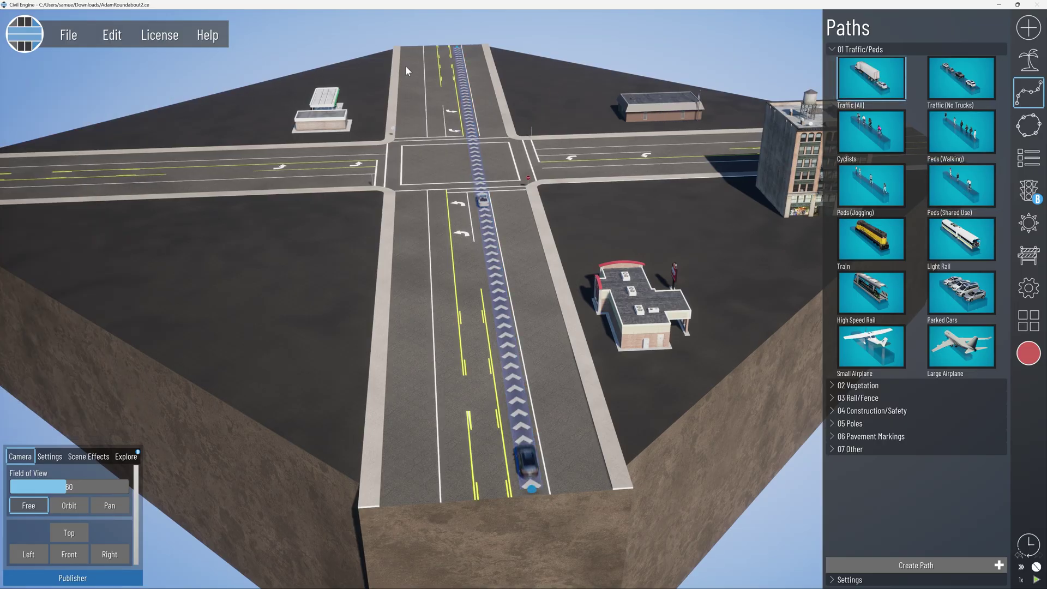
pyautogui.click(433, 52)
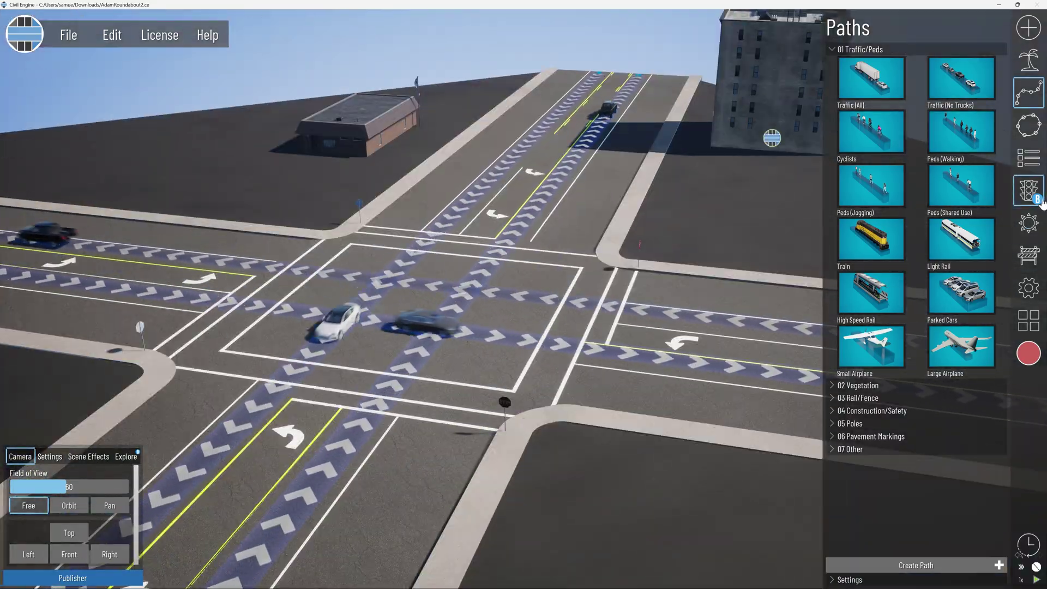
# Create a traffic intersection and name it Existing
pyautogui.click(1029, 190)
pyautogui.click(999, 66)
pyautogui.click(1000, 80)
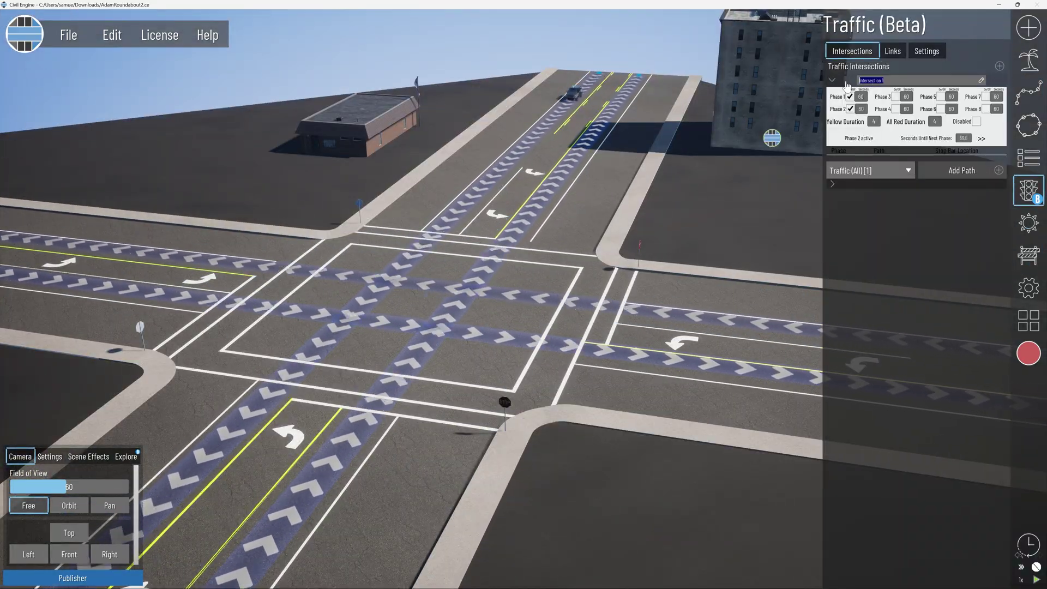
pyautogui.write('Existing')
pyautogui.press('Return')
# Add the four Traffic (All) paths to the Existing intersection and set their stop bar locations to 271.30, 275.50, 273.40 and 273.90
pyautogui.click(961, 169)
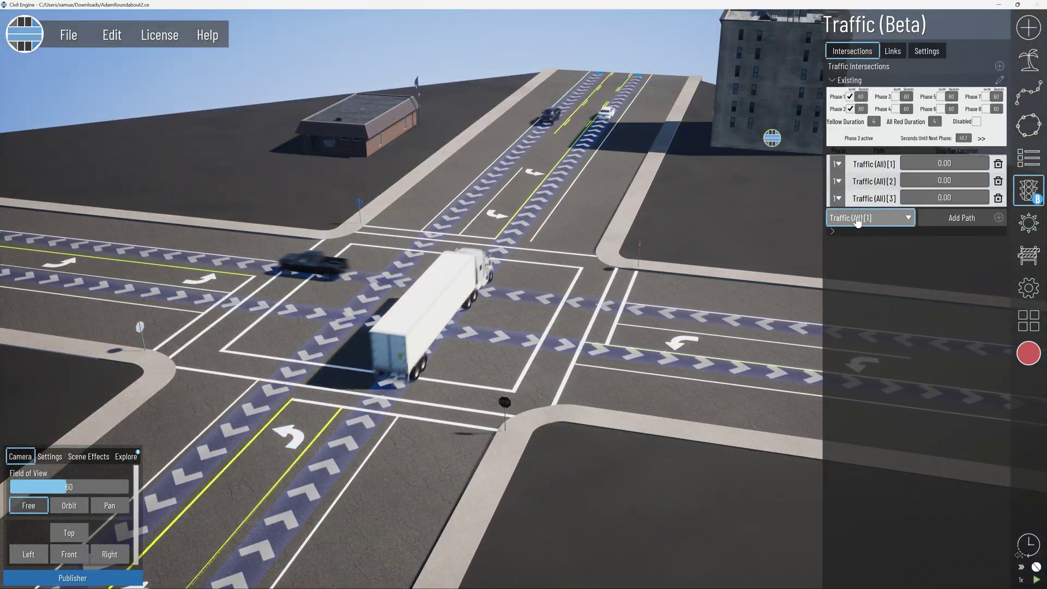
pyautogui.click(858, 221)
pyautogui.click(858, 273)
pyautogui.click(961, 218)
pyautogui.moveTo(908, 163); pyautogui.dragTo(937, 197)
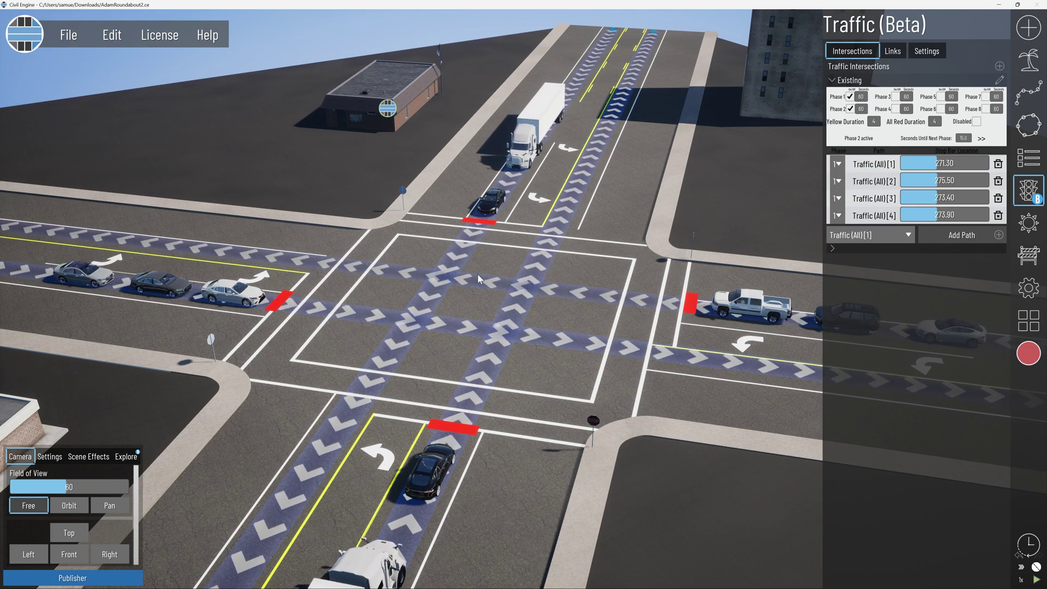
# Assign Traffic (All) paths 3 and 4 of the Existing intersection to signal phase 2
pyautogui.click(836, 198)
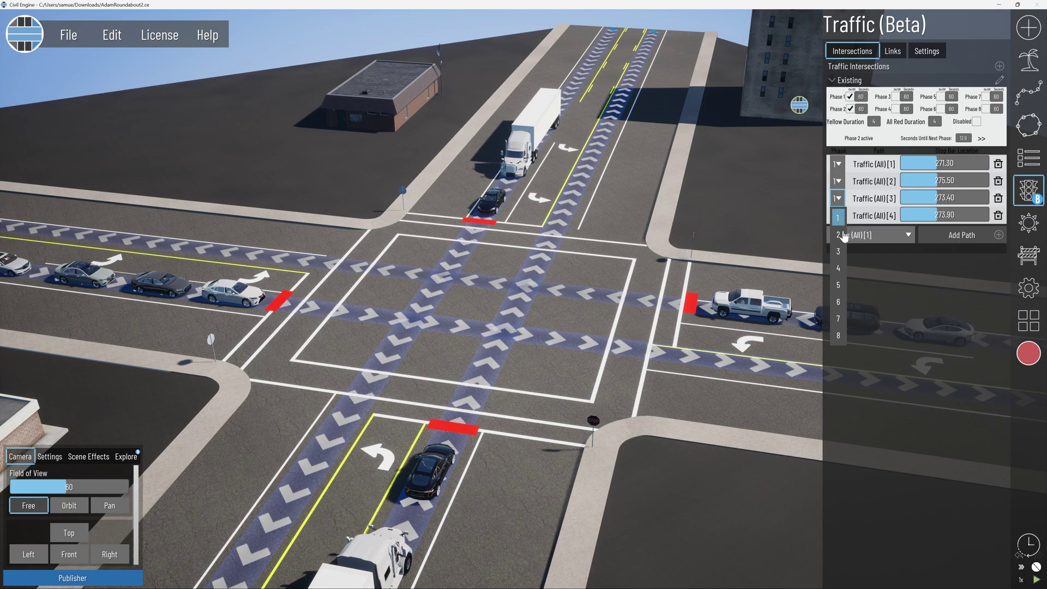
pyautogui.click(839, 234)
pyautogui.click(838, 215)
pyautogui.click(838, 252)
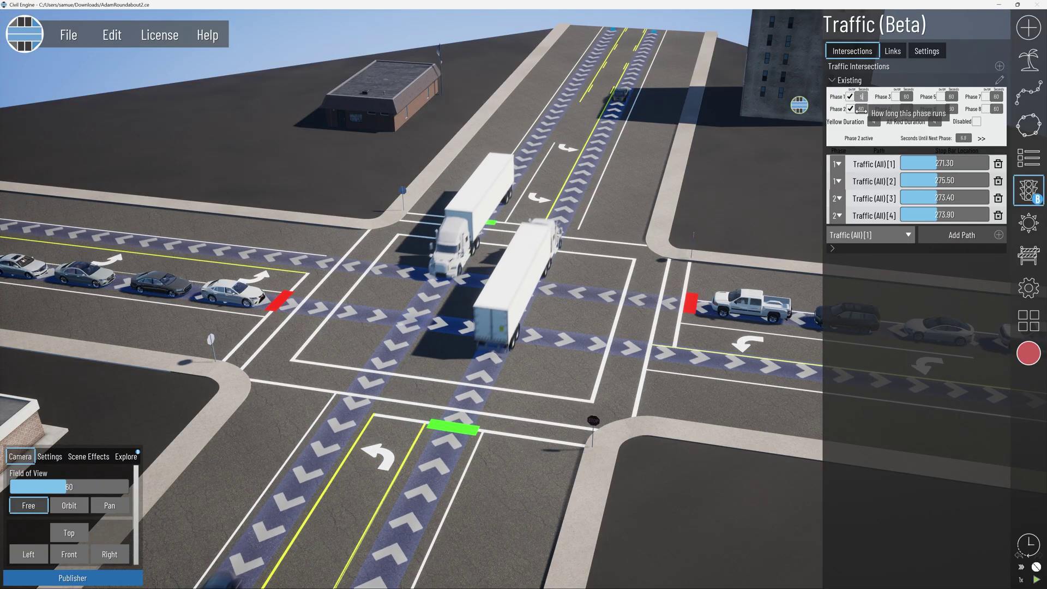
# Try 5-second durations for phases 1 and 2 of the Existing intersection, and settle on 1 second for both phases, yellow and all red
pyautogui.write('5')
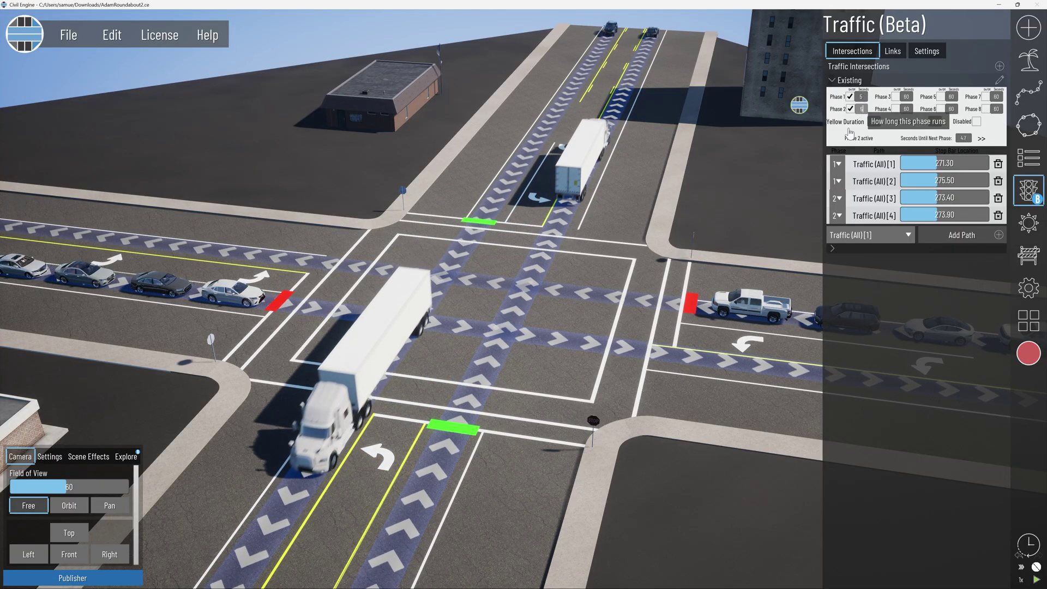
pyautogui.write('.5')
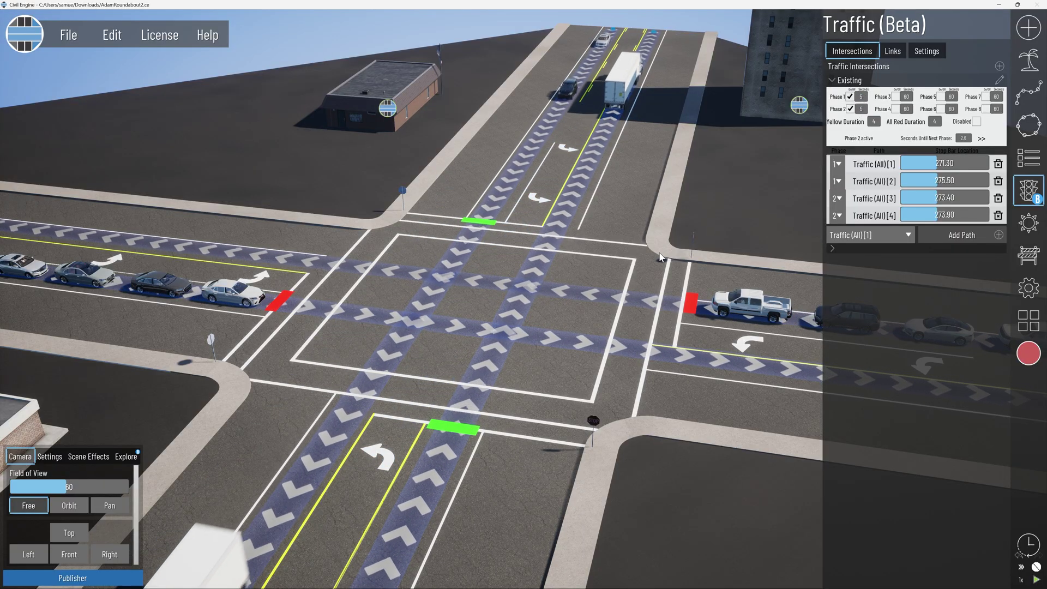
pyautogui.moveTo(620, 260); pyautogui.dragTo(649, 263, button='middle')
pyautogui.moveTo(649, 268); pyautogui.dragTo(552, 271, button='right')
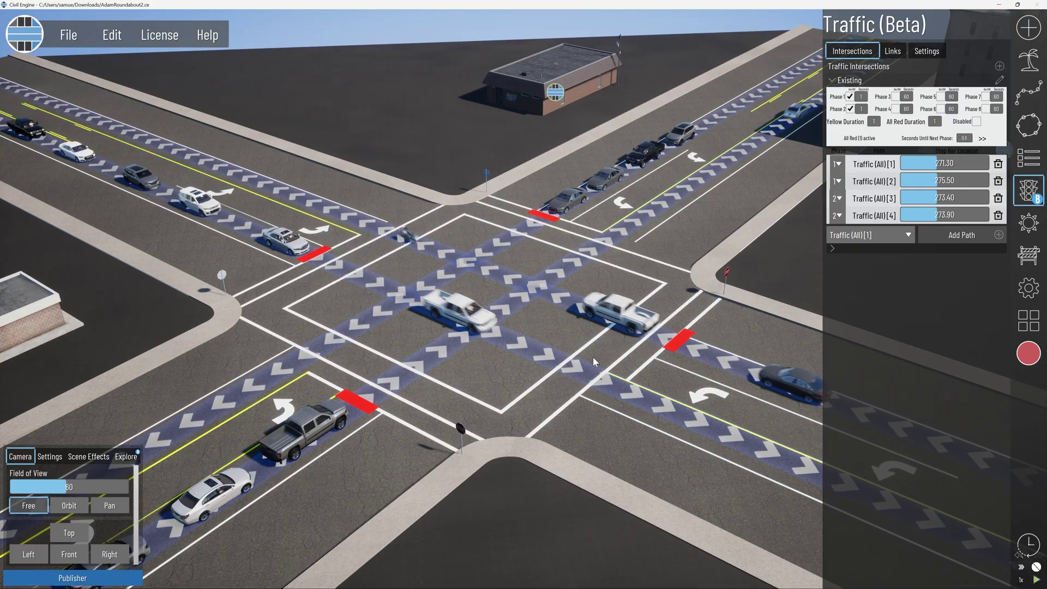
pyautogui.scroll(3, 535, 375)
pyautogui.moveTo(510, 394); pyautogui.dragTo(522, 369, button='right')
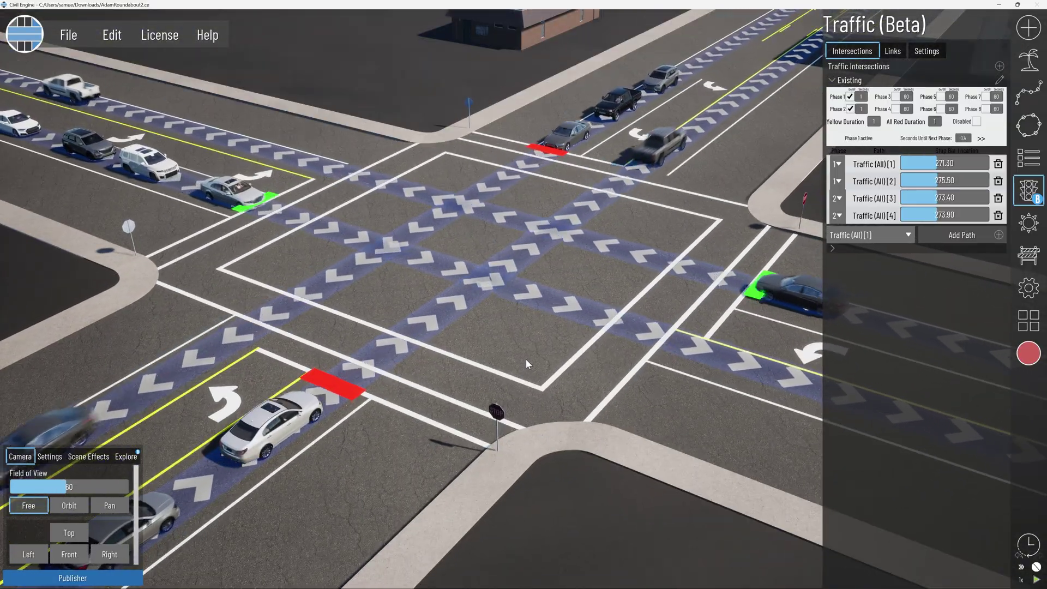
pyautogui.scroll(-3, 526, 360)
pyautogui.scroll(2, 526, 359)
pyautogui.scroll(1, 526, 359)
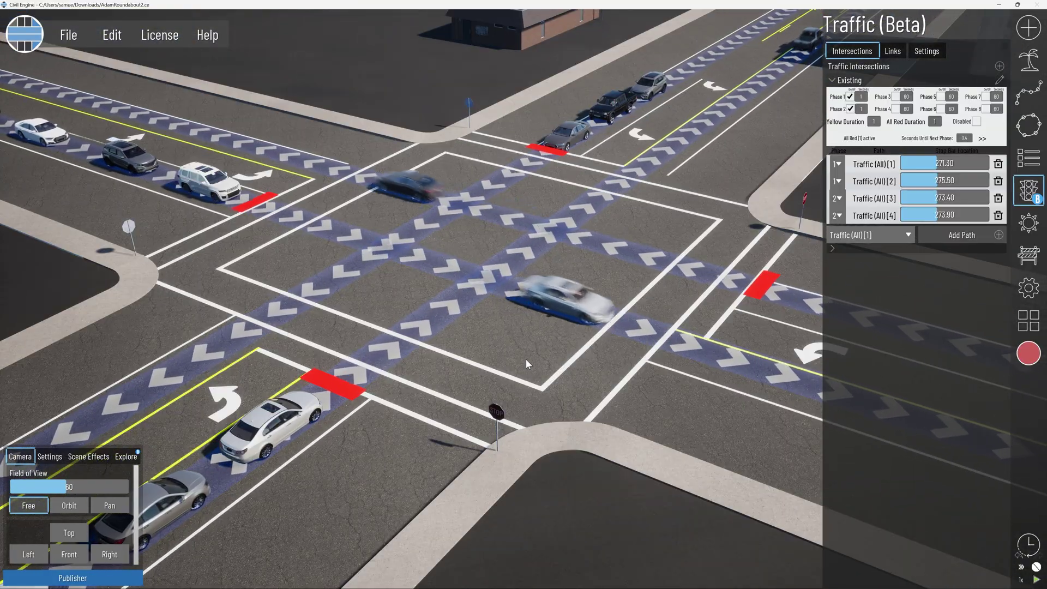
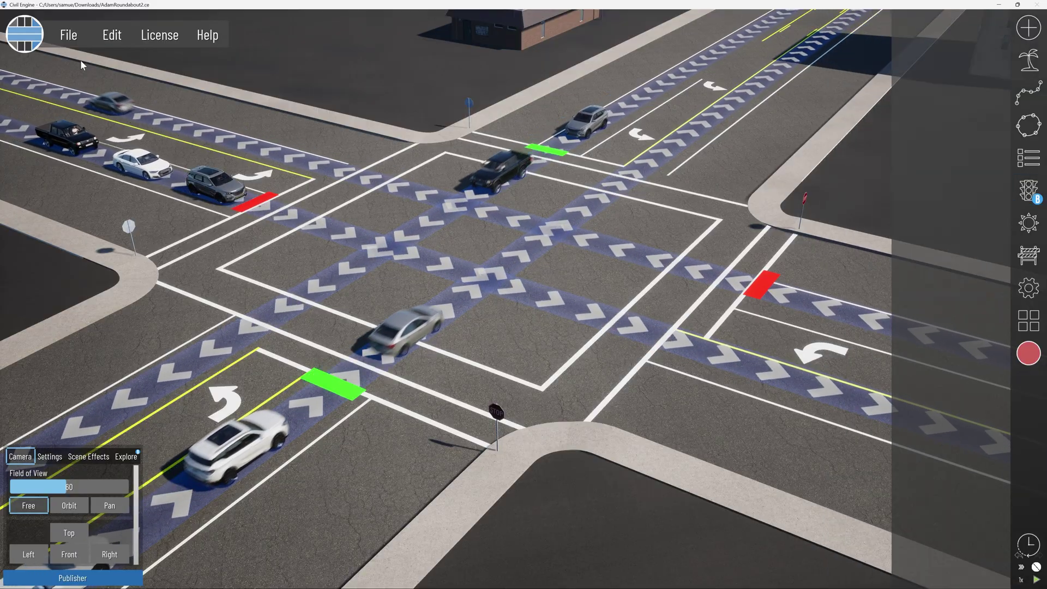
# Save the project under its current file name
pyautogui.click(66, 40)
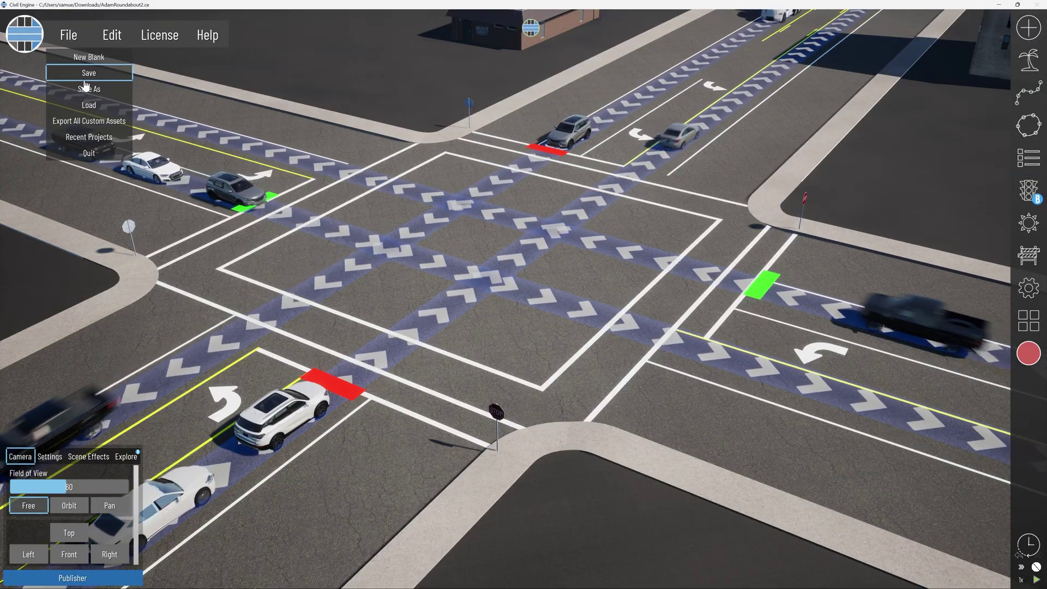
pyautogui.click(81, 79)
pyautogui.moveTo(575, 281); pyautogui.dragTo(579, 278, button='right')
pyautogui.scroll(-1, 579, 278)
pyautogui.scroll(2, 579, 277)
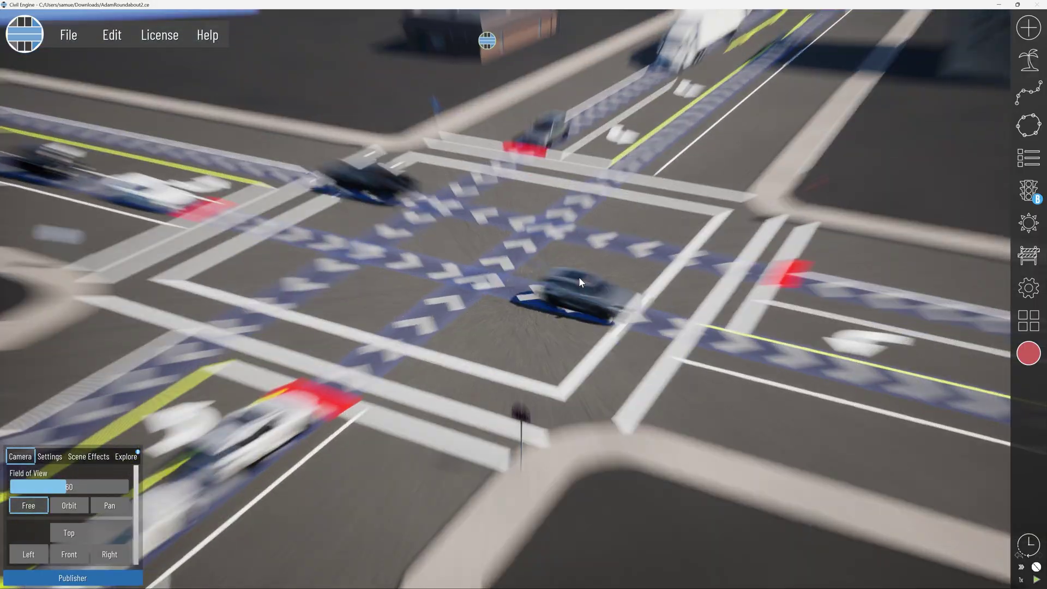
# Group the four Traffic (All) paths of the existing intersection in a folder named Existing
pyautogui.click(1022, 257)
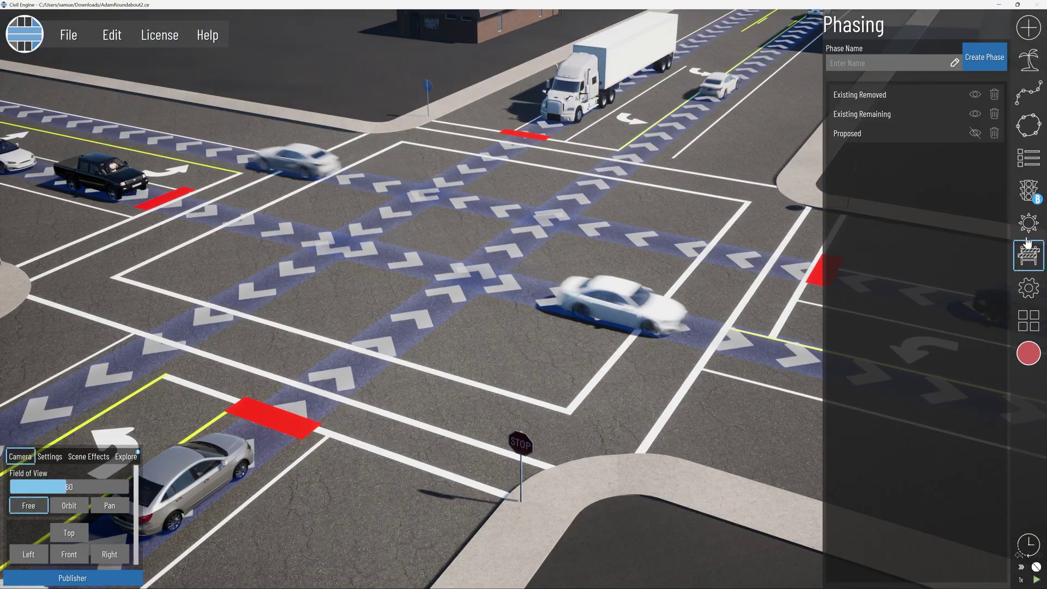
pyautogui.click(1022, 257)
pyautogui.click(1022, 159)
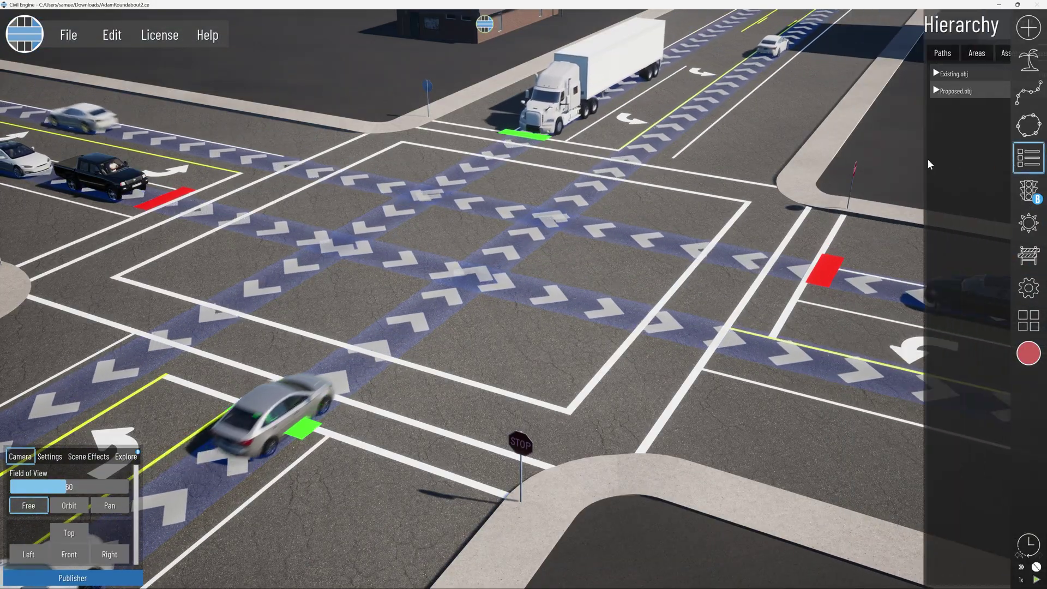
pyautogui.click(843, 53)
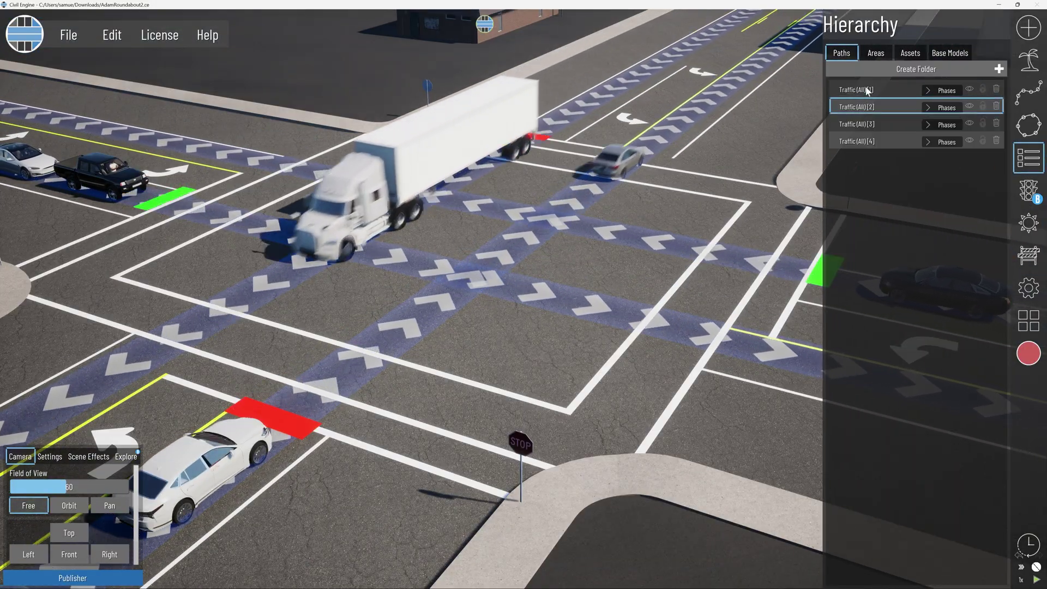
pyautogui.click(868, 90)
pyautogui.keyDown('shift'); pyautogui.click(868, 142); pyautogui.keyUp('shift')
pyautogui.rightClick(869, 143)
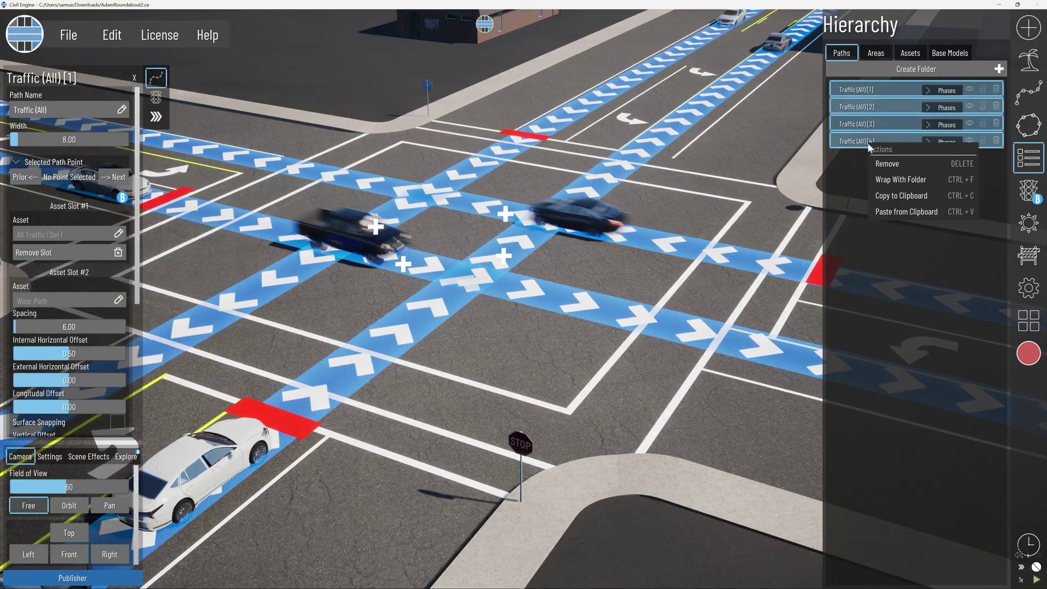
pyautogui.click(901, 180)
pyautogui.doubleClick(864, 89)
pyautogui.write('Existing')
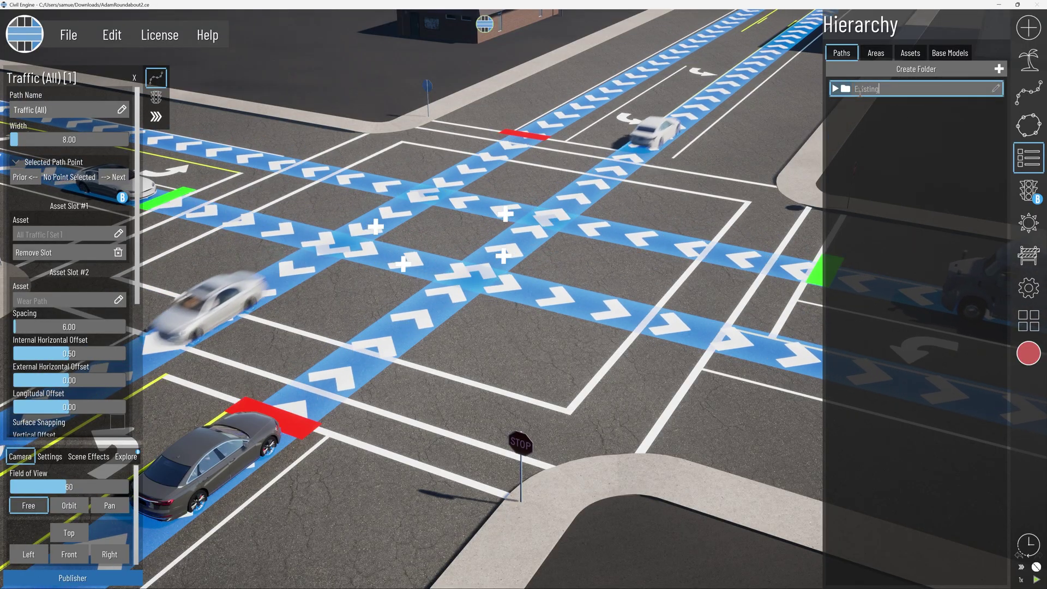
pyautogui.press('Return')
# Assign the Existing path folder to the Existing Removed phase
pyautogui.click(943, 91)
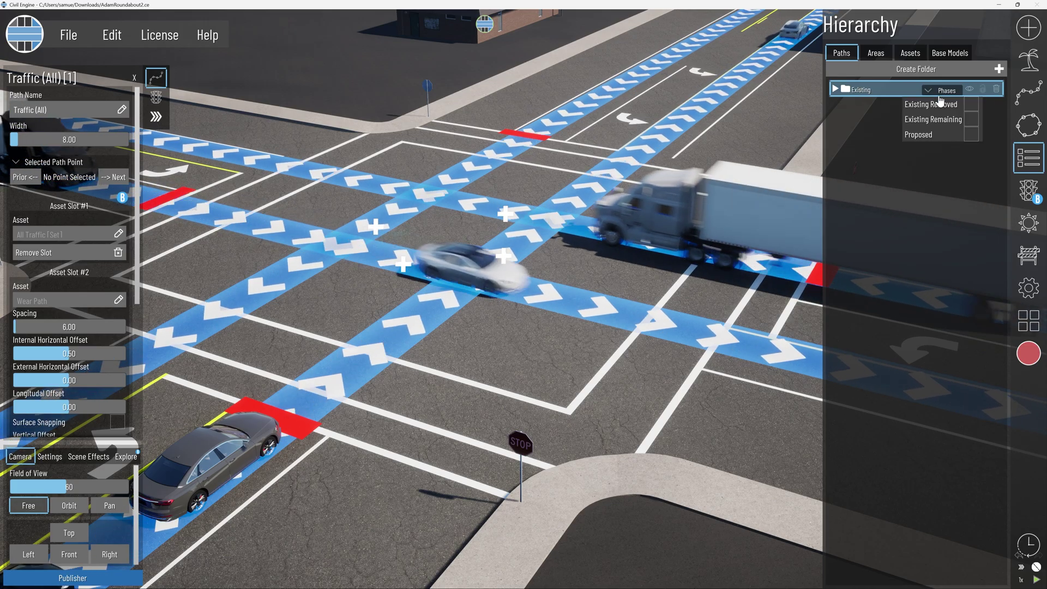
pyautogui.click(972, 104)
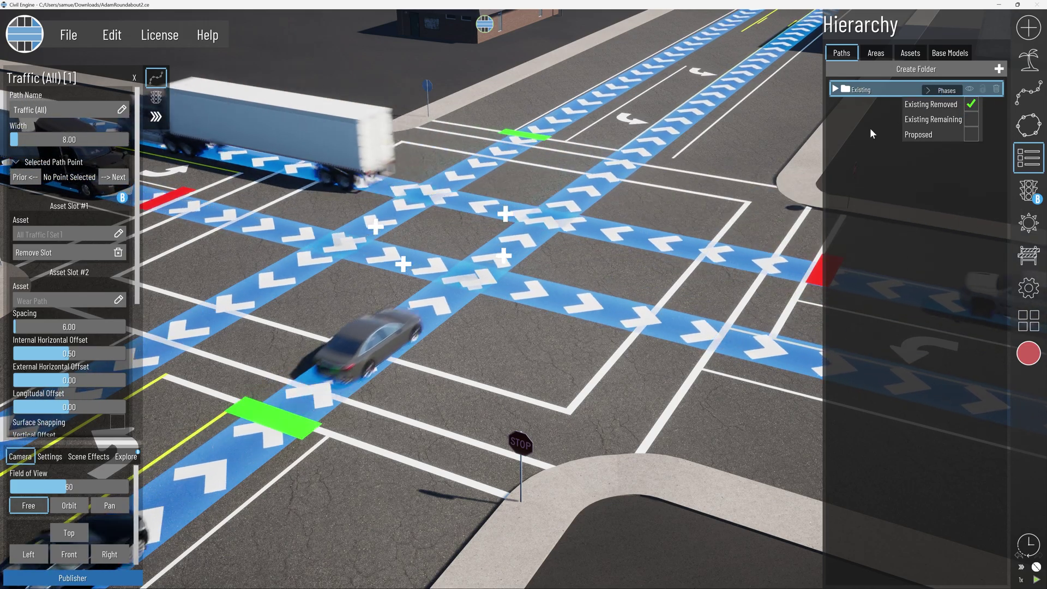
pyautogui.click(790, 177)
pyautogui.scroll(-3, 671, 269)
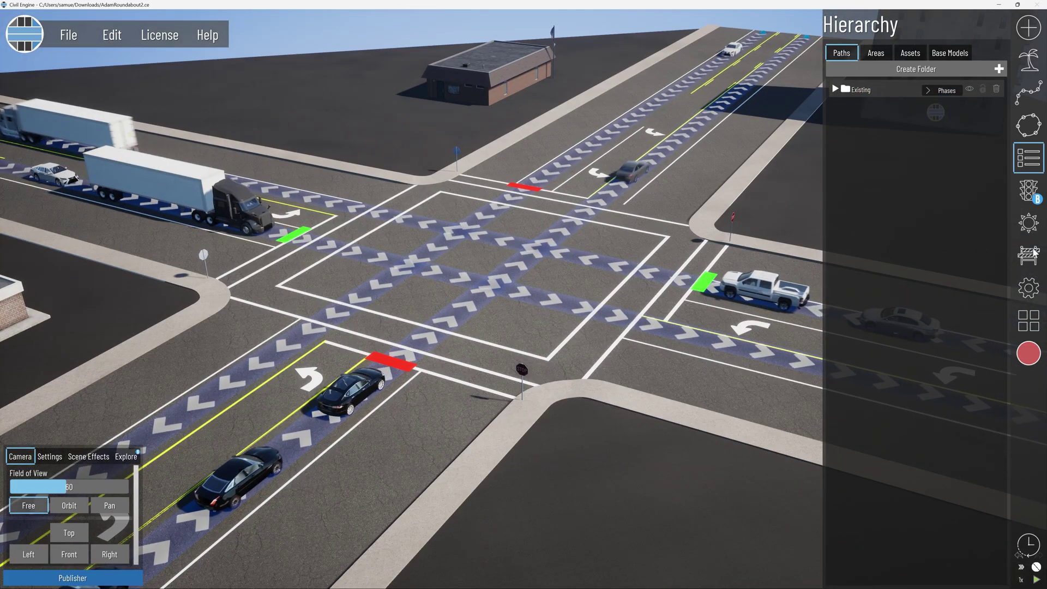
# Hide the Existing Removed phase and show the Proposed phase
pyautogui.click(1028, 256)
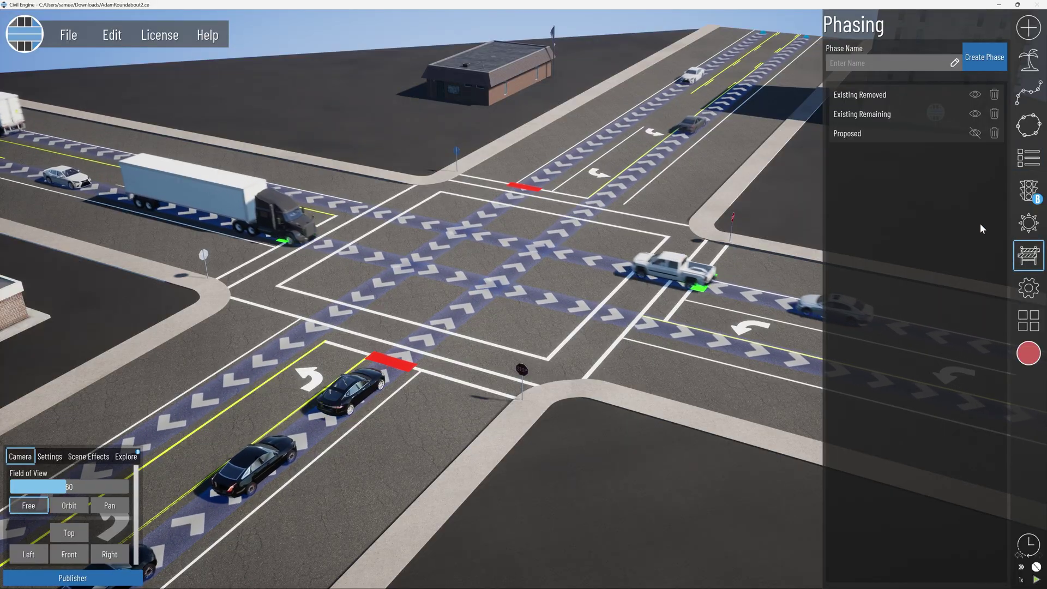
pyautogui.click(975, 94)
pyautogui.click(975, 133)
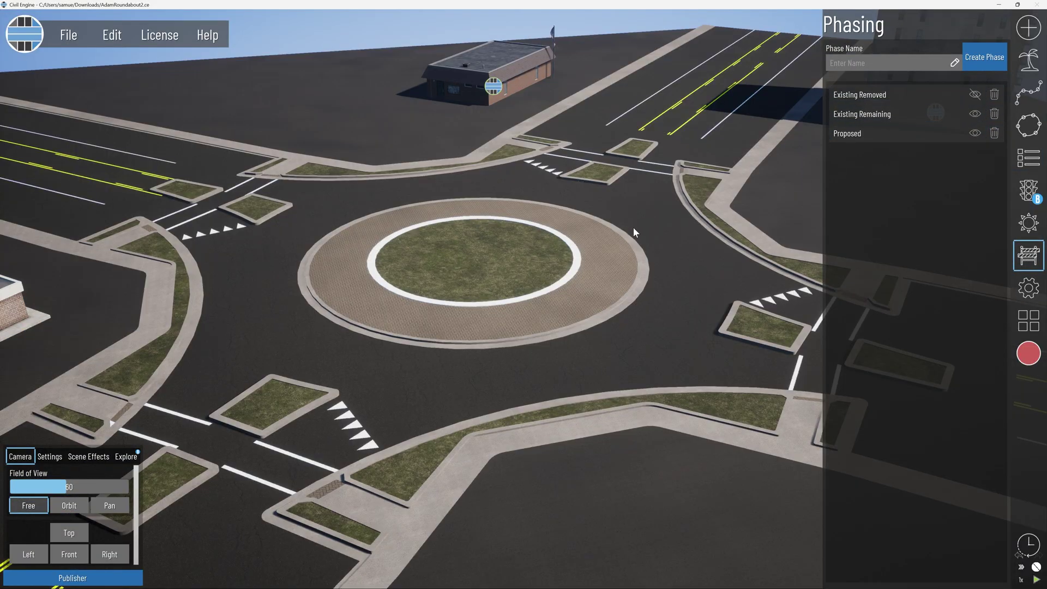
# Draw two Traffic (All) paths in opposite directions along one road, curving around opposite sides of the proposed roundabout
pyautogui.scroll(3, 622, 247)
pyautogui.moveTo(607, 252); pyautogui.dragTo(506, 257, button='middle')
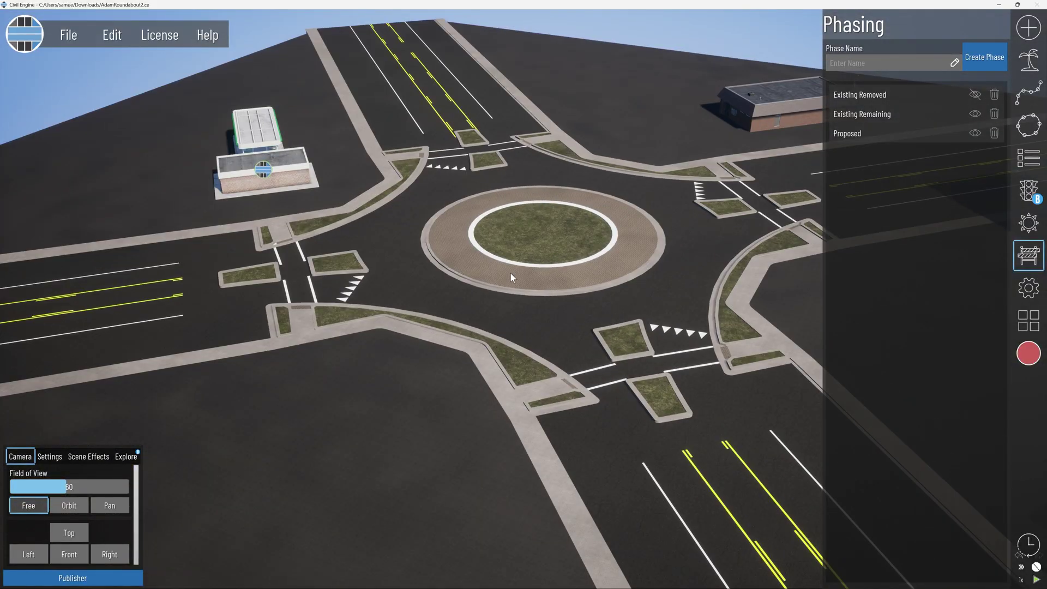
pyautogui.moveTo(563, 330); pyautogui.dragTo(529, 273, button='middle')
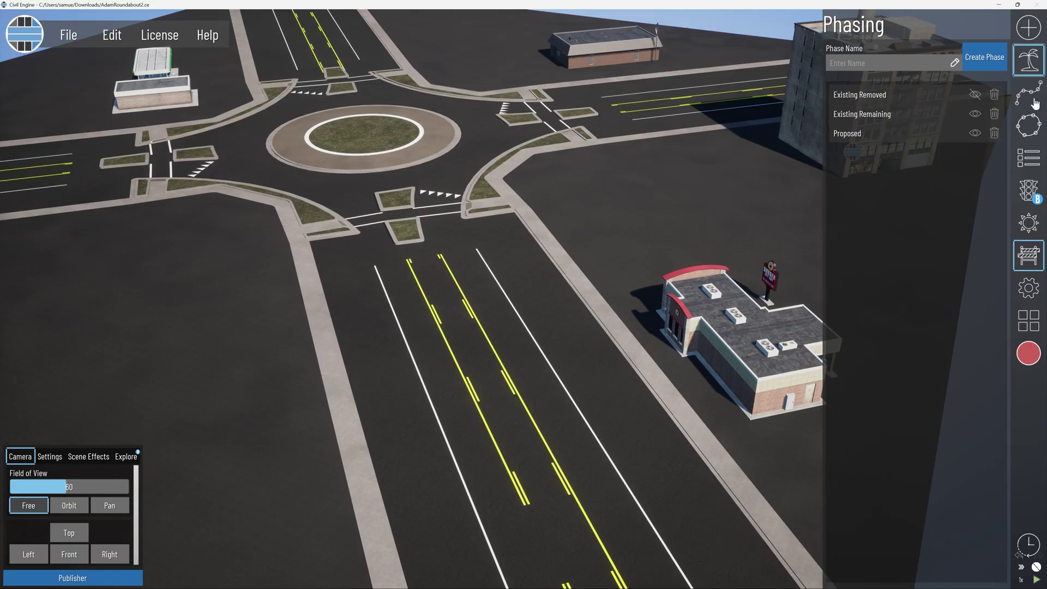
pyautogui.click(1033, 101)
pyautogui.scroll(-3, 527, 446)
pyautogui.moveTo(527, 447); pyautogui.dragTo(498, 394, button='middle')
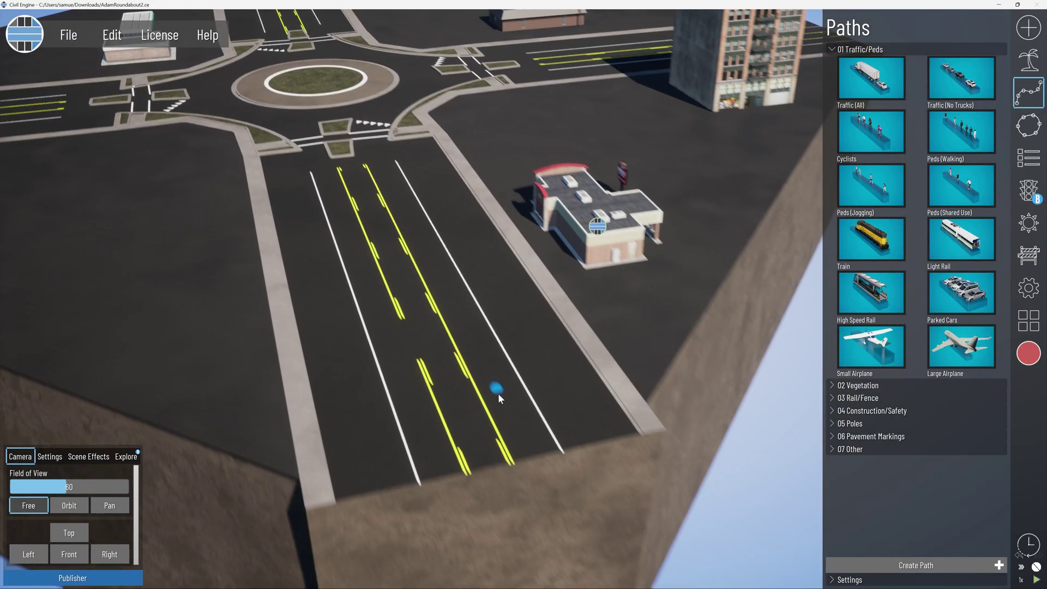
pyautogui.moveTo(498, 394); pyautogui.dragTo(489, 449, button='right')
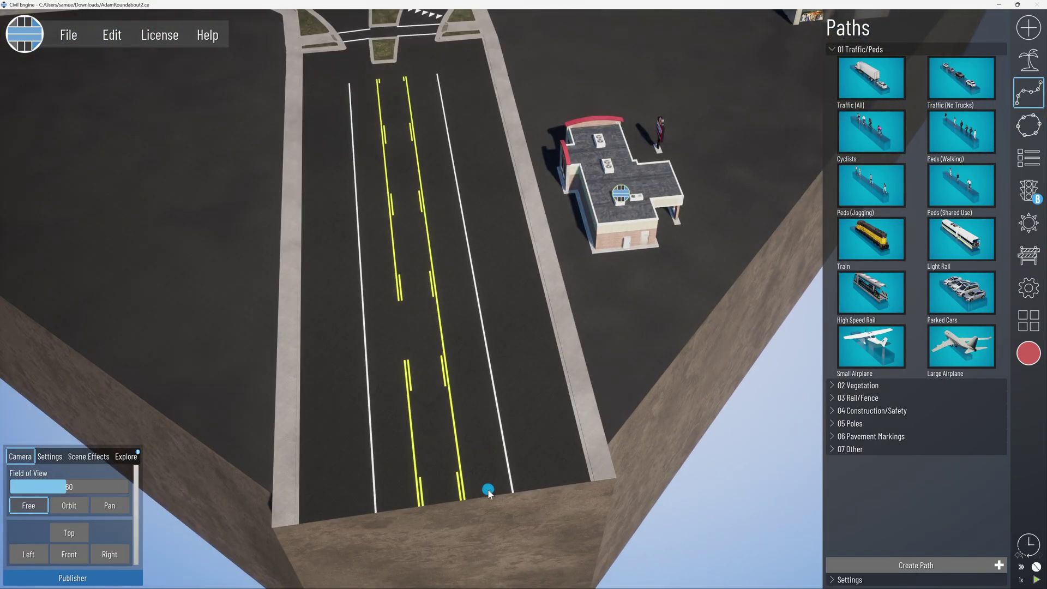
pyautogui.click(488, 489)
pyautogui.click(884, 88)
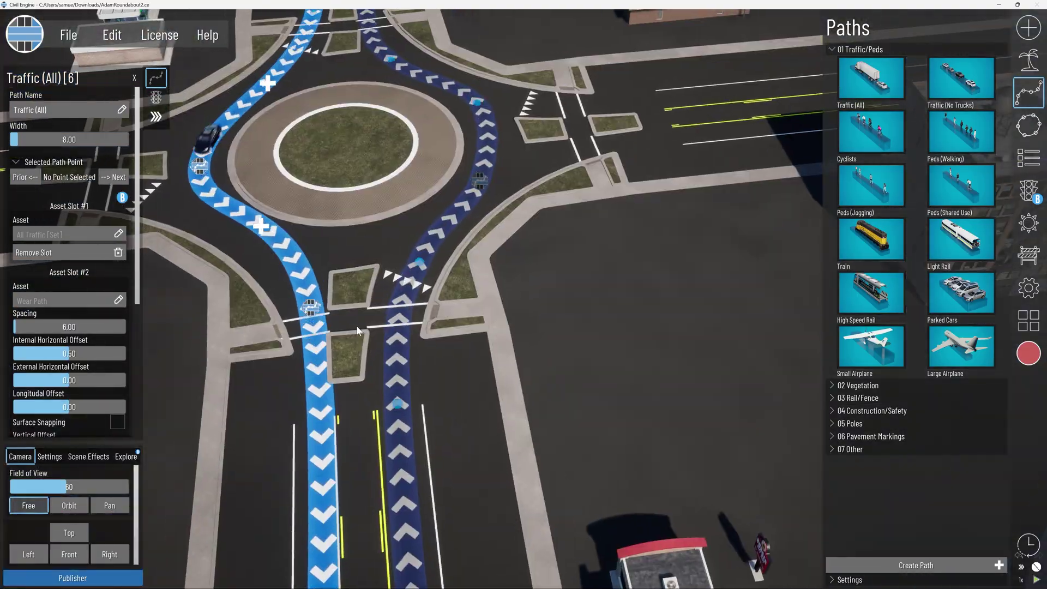
# Reposition point 3 of Traffic (All) path 5 so the curve follows the roundabout lane
pyautogui.click(346, 440)
pyautogui.click(404, 273)
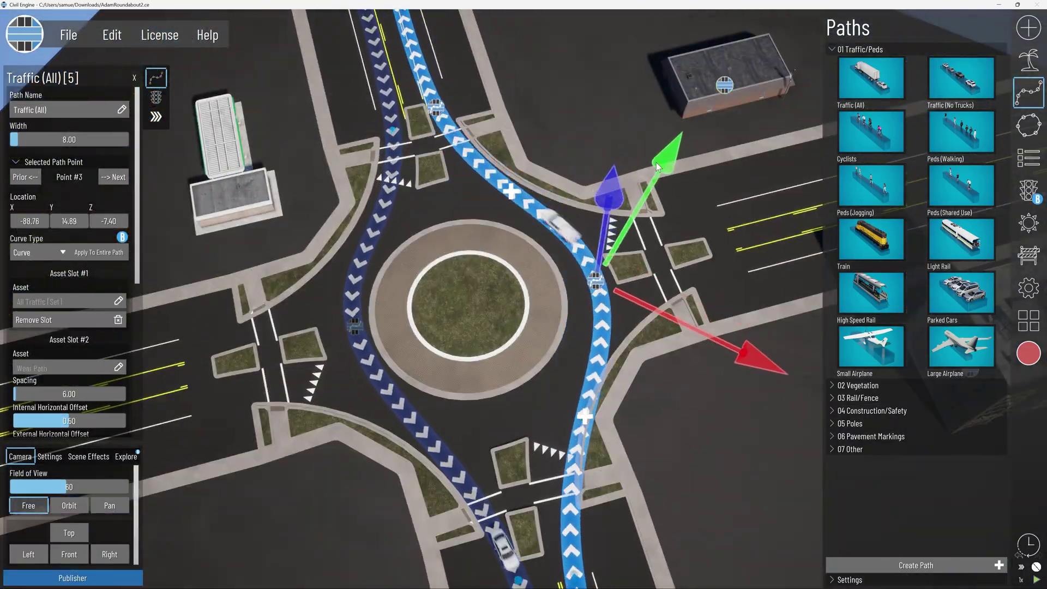
pyautogui.moveTo(656, 163); pyautogui.dragTo(637, 195)
pyautogui.click(402, 346)
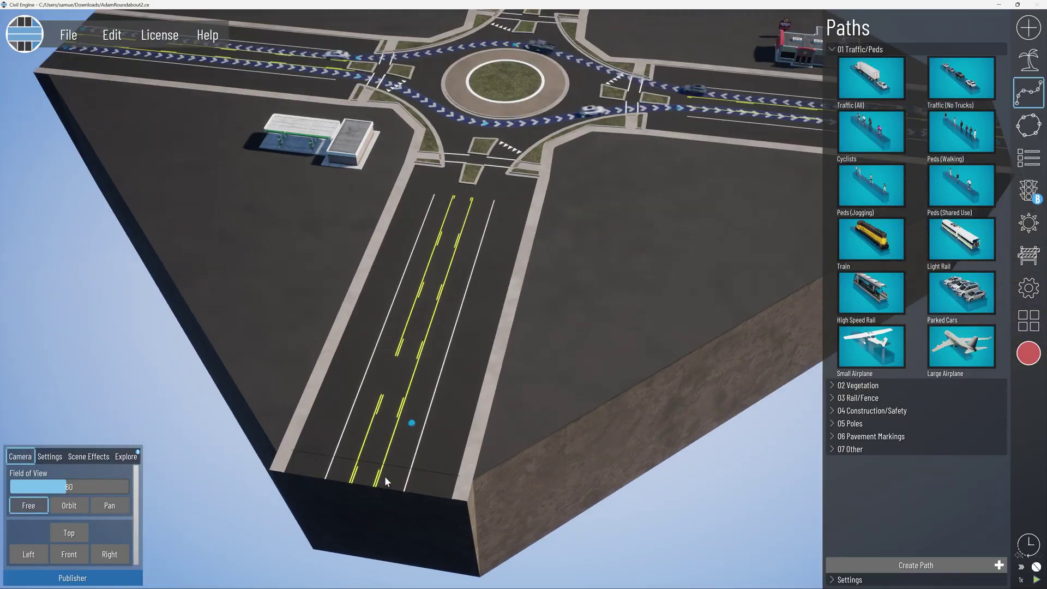
# Draw two more Traffic (All) paths along the crossing road, one per direction, curving around the roundabout's central island
pyautogui.click(411, 425)
pyautogui.click(617, 42)
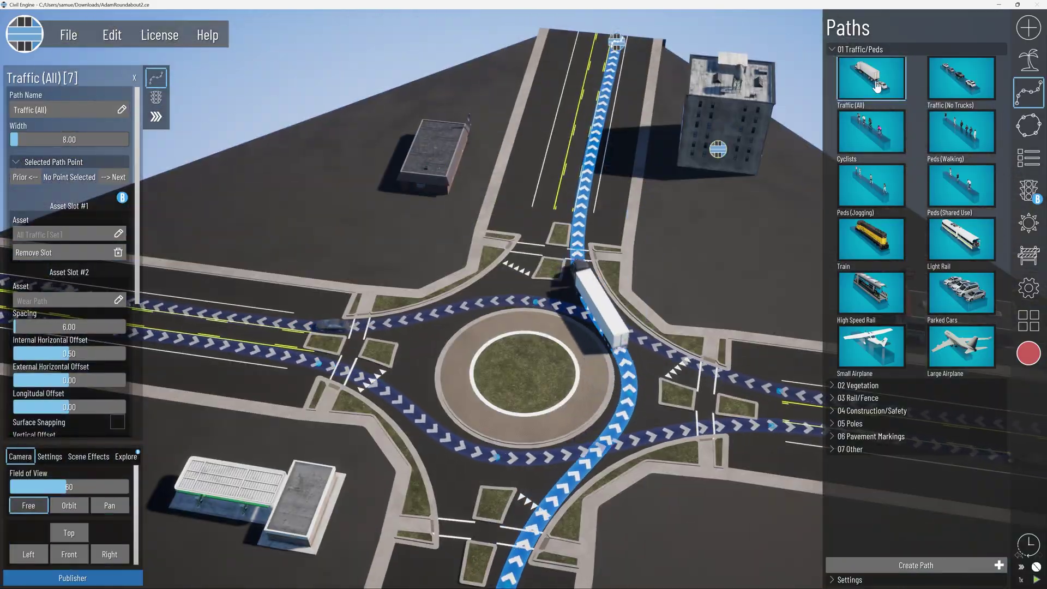
pyautogui.click(877, 88)
pyautogui.click(587, 41)
pyautogui.click(550, 229)
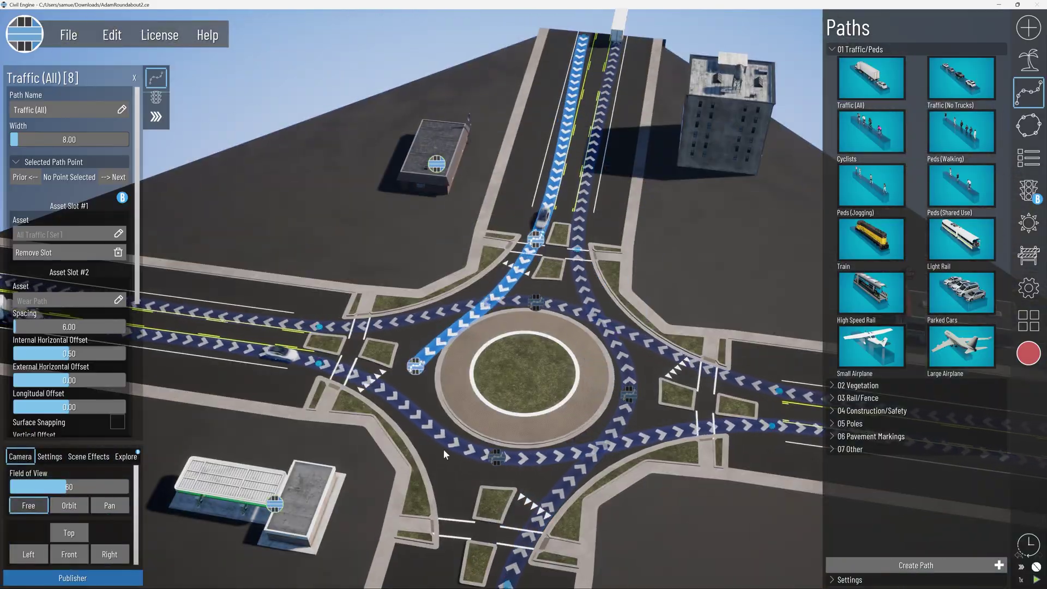
pyautogui.click(415, 366)
pyautogui.click(521, 234)
pyautogui.click(420, 528)
pyautogui.click(486, 266)
pyautogui.click(493, 434)
pyautogui.press('Escape')
# Set the traffic volume of Traffic (All) path 5 through the roundabout to 2
pyautogui.moveTo(626, 319); pyautogui.dragTo(483, 306, button='right')
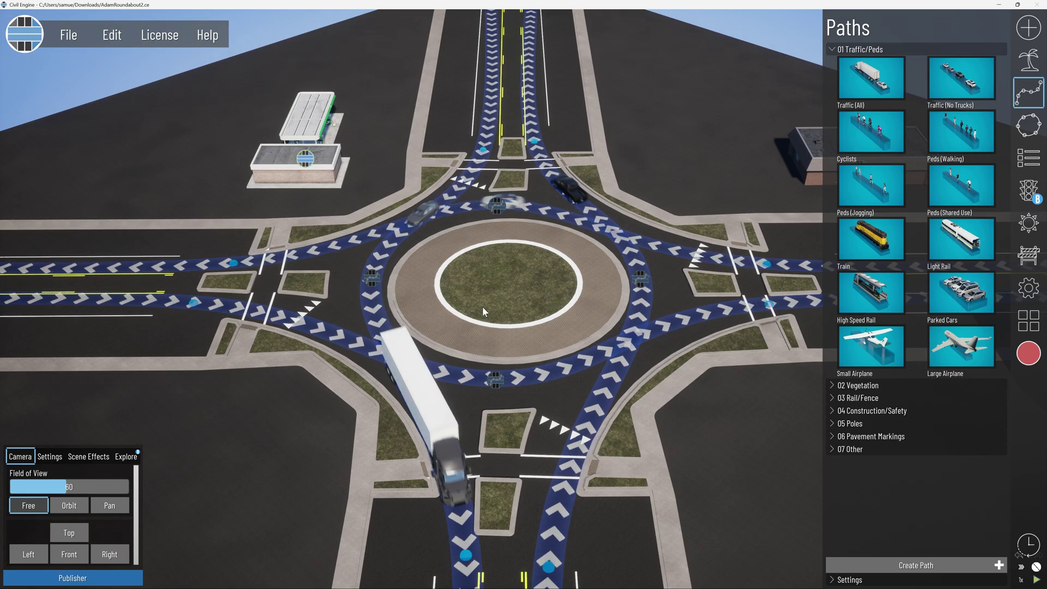
pyautogui.moveTo(355, 339); pyautogui.dragTo(381, 340, button='right')
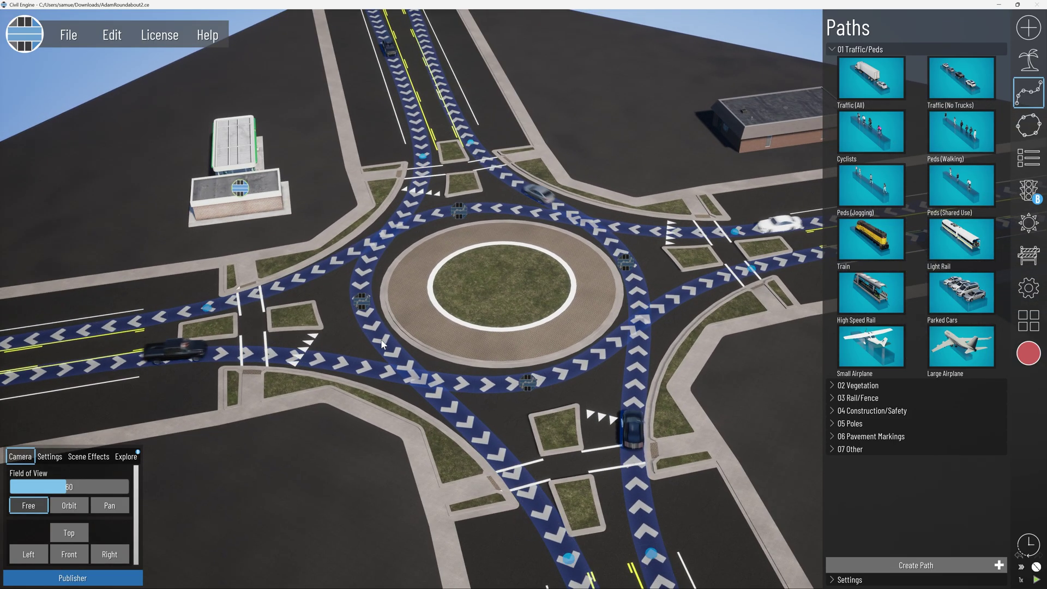
pyautogui.moveTo(452, 316); pyautogui.dragTo(815, 298, button='right')
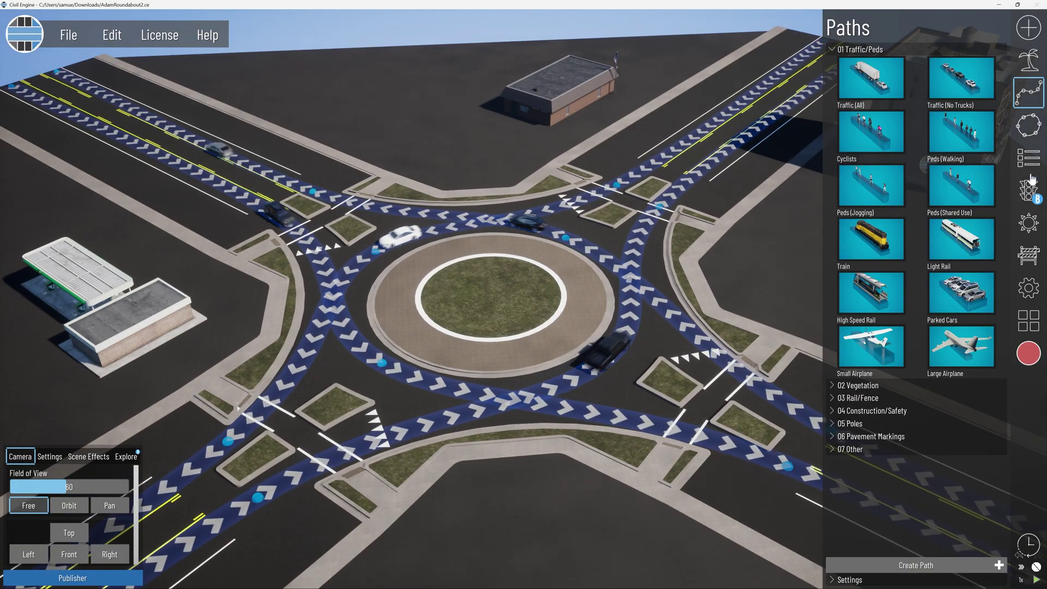
pyautogui.click(1028, 157)
pyautogui.click(844, 108)
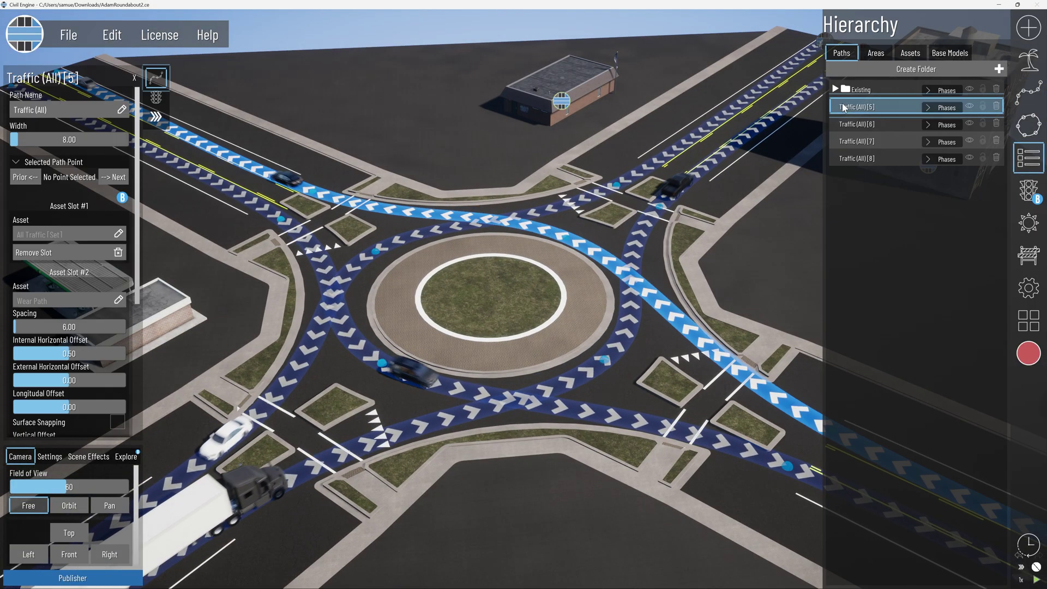
pyautogui.click(156, 105)
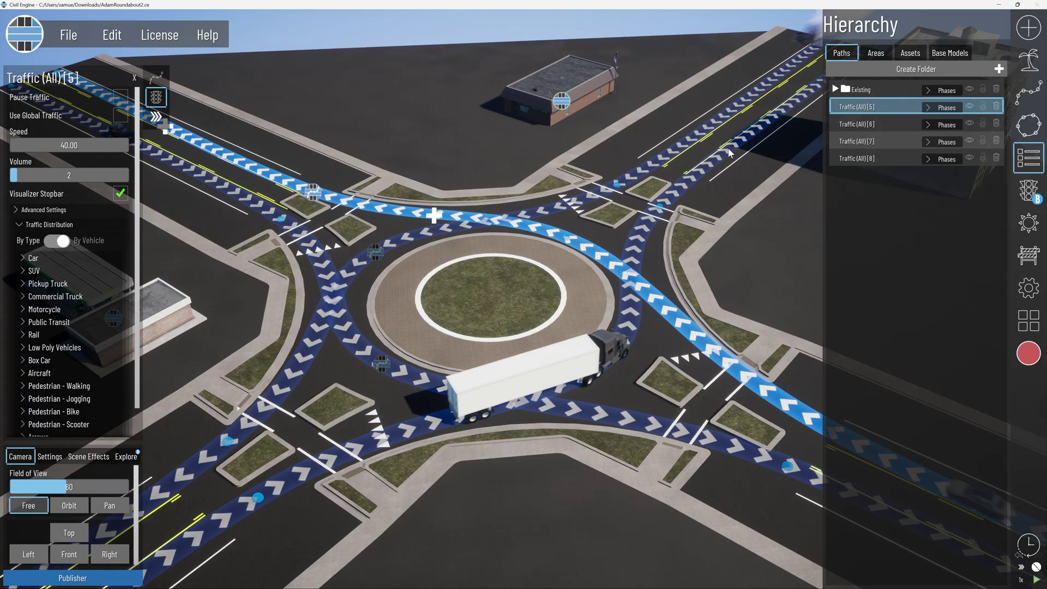
# Set the traffic volume of the remaining roundabout paths, Traffic (All) 6, 7 and 8, to 2 and recheck path 5's traffic settings
pyautogui.click(856, 124)
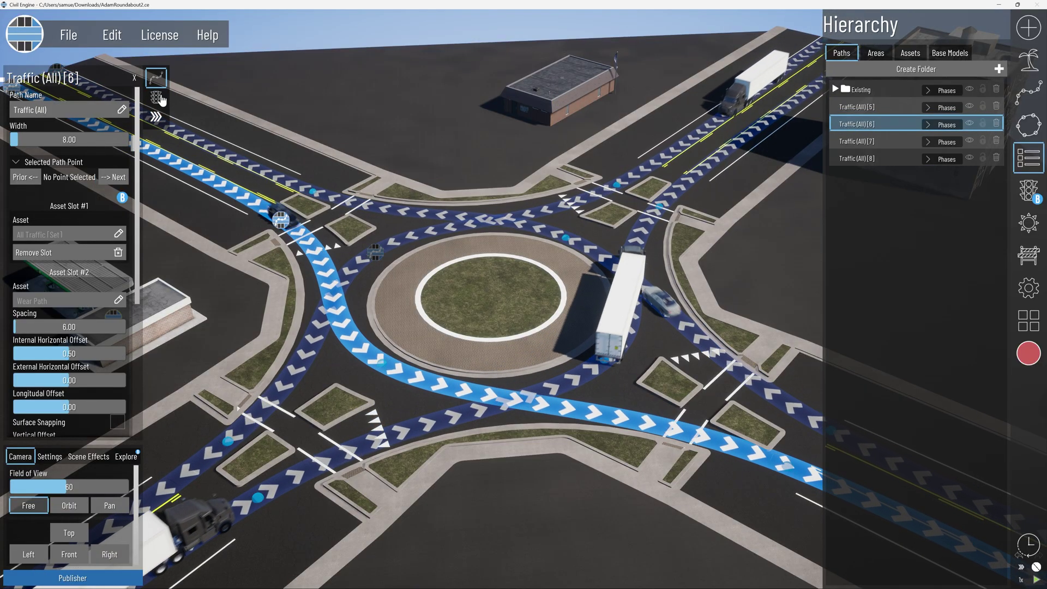
pyautogui.click(156, 97)
pyautogui.click(865, 142)
pyautogui.click(156, 99)
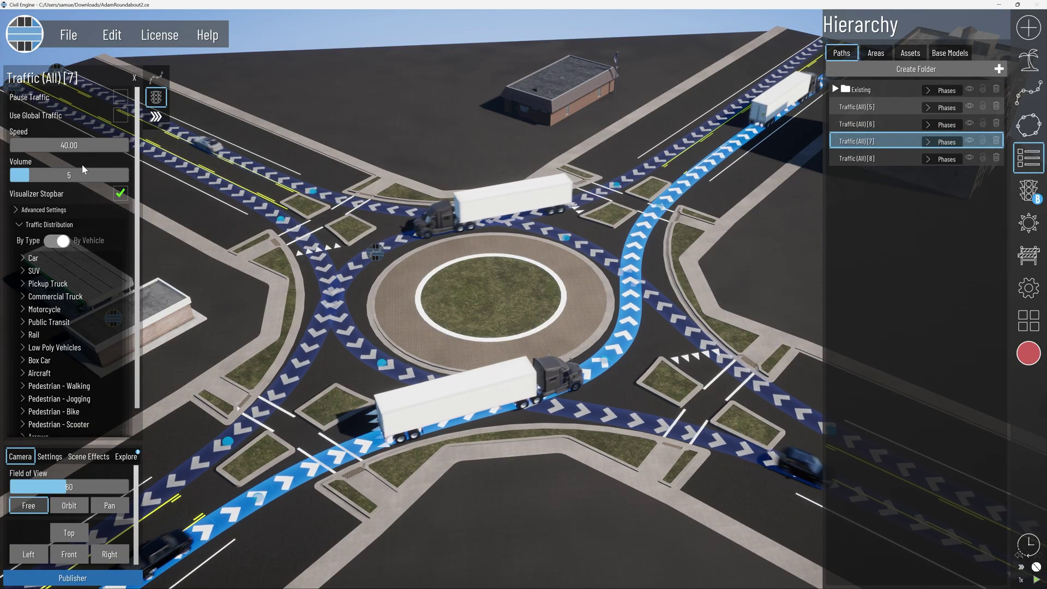
pyautogui.click(873, 157)
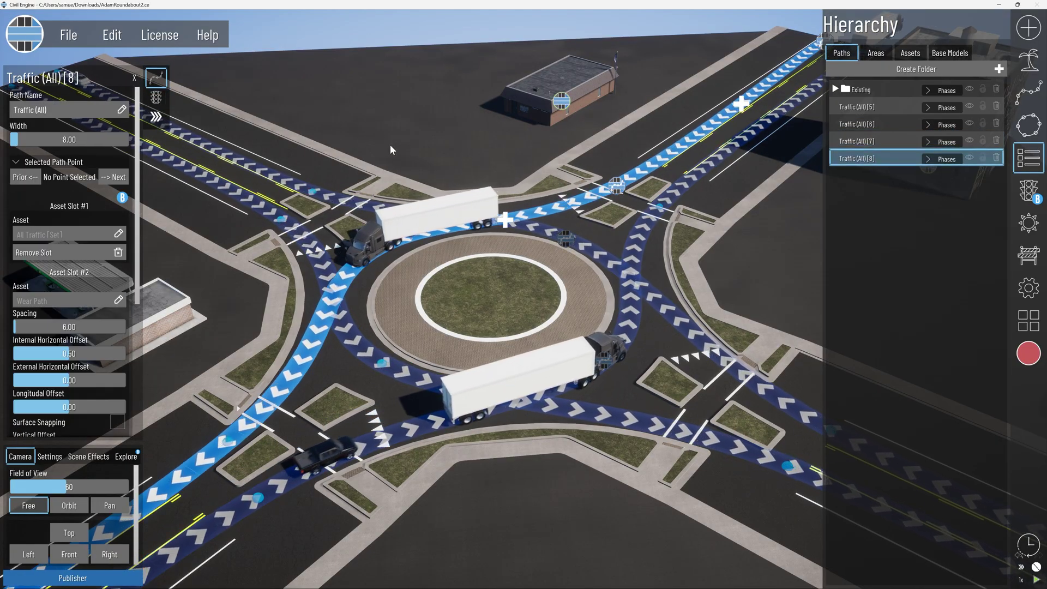
pyautogui.click(156, 99)
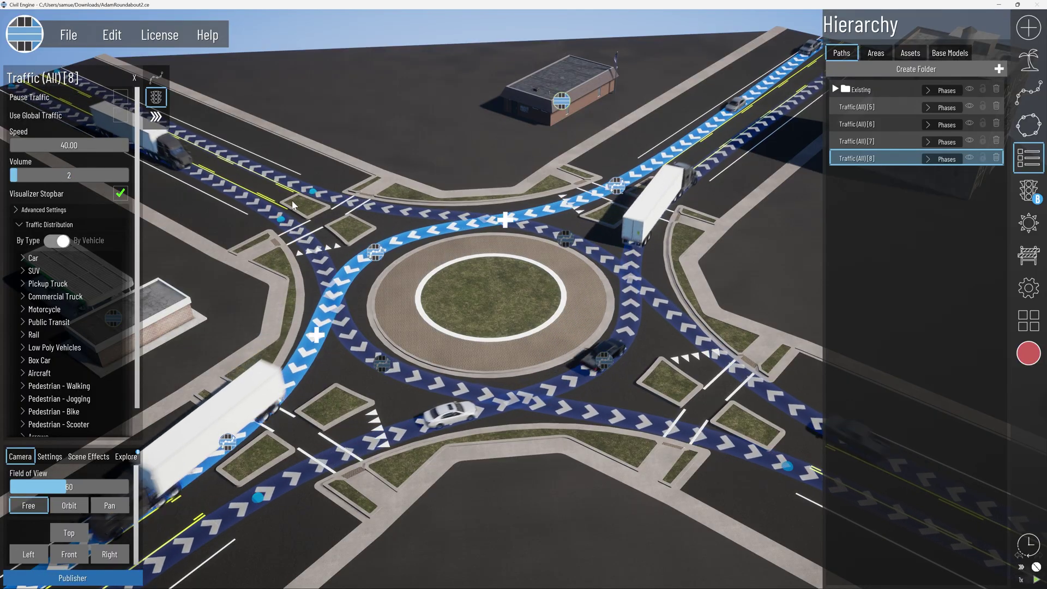
pyautogui.click(865, 106)
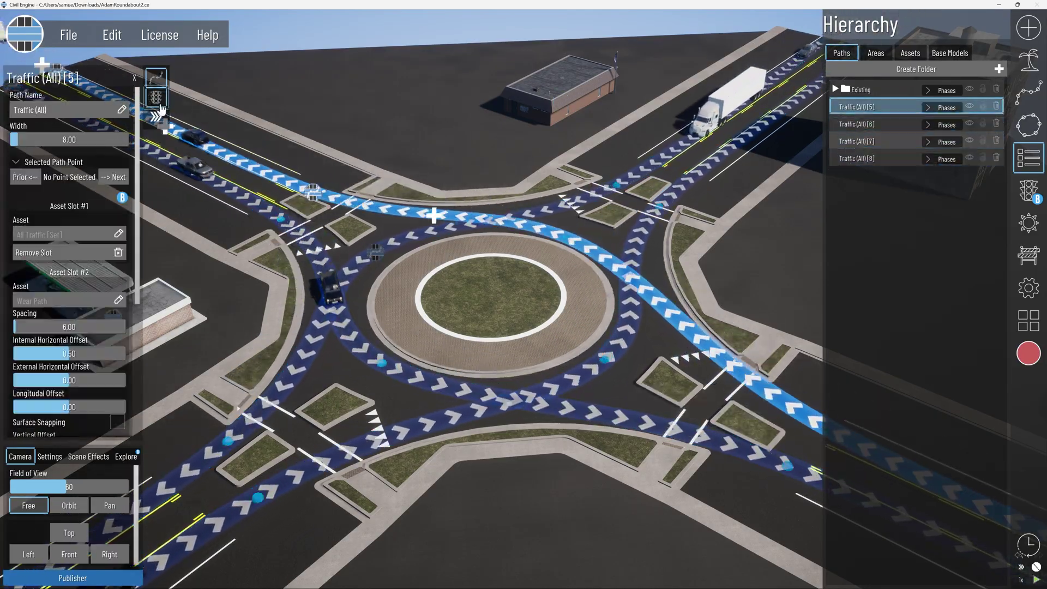
pyautogui.click(157, 100)
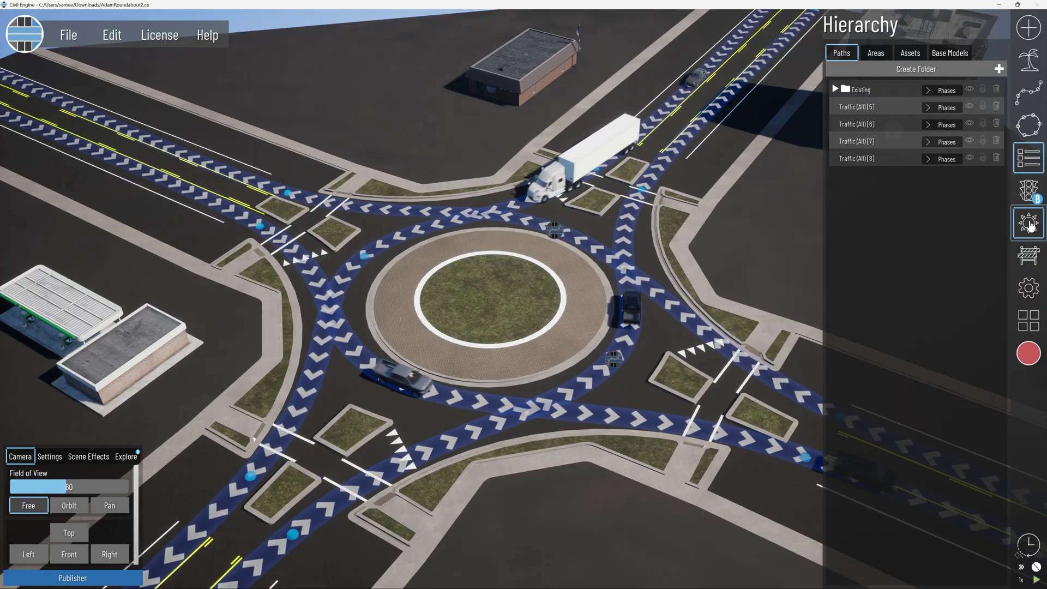
# Add a second traffic intersection for the roundabout and name it Proposed
pyautogui.click(1025, 191)
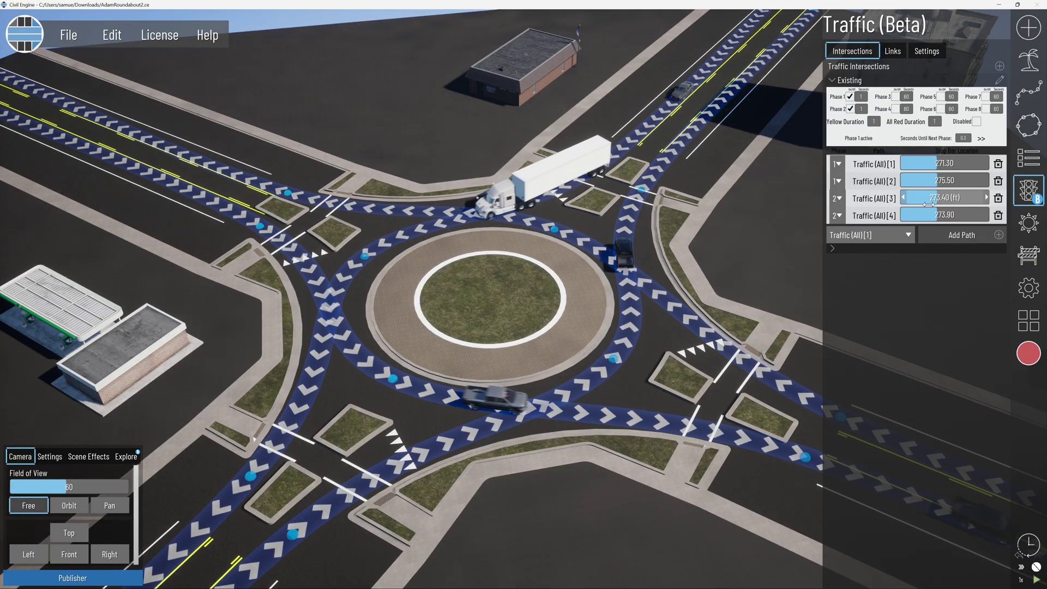
pyautogui.click(842, 82)
pyautogui.click(998, 67)
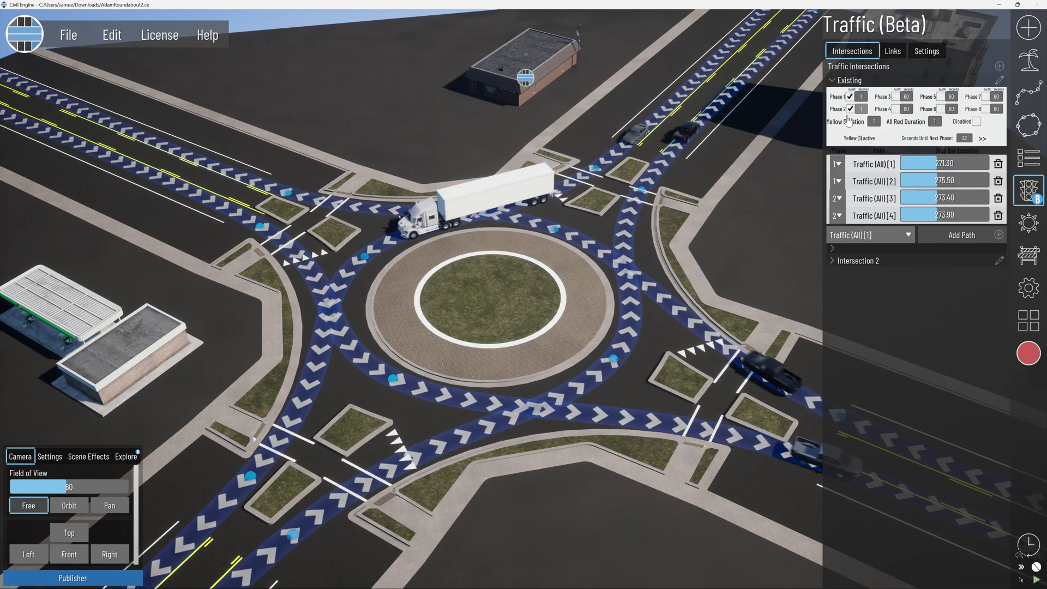
pyautogui.click(843, 262)
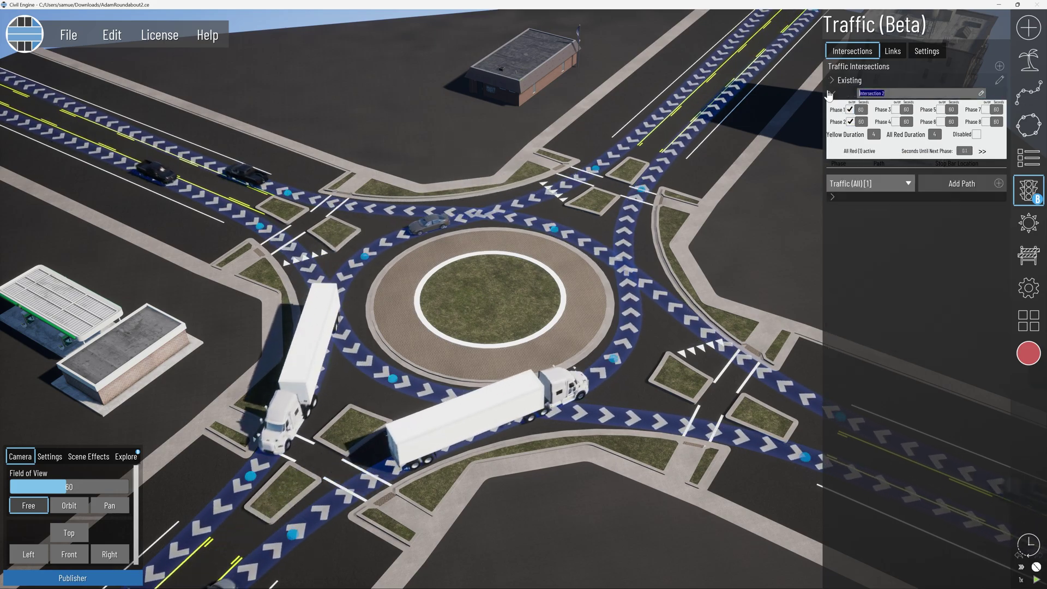
# Add Traffic (All) paths 5 to 8 to the Proposed intersection with stop bars near 232 ft, and enable phases 1 to 4 at 3 seconds
pyautogui.click(858, 186)
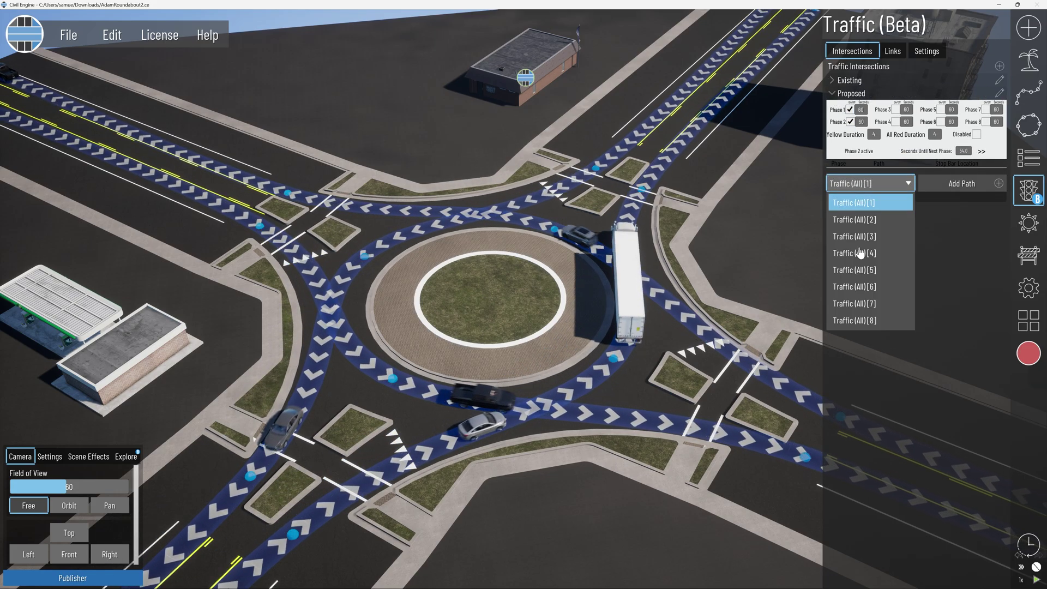
pyautogui.click(854, 271)
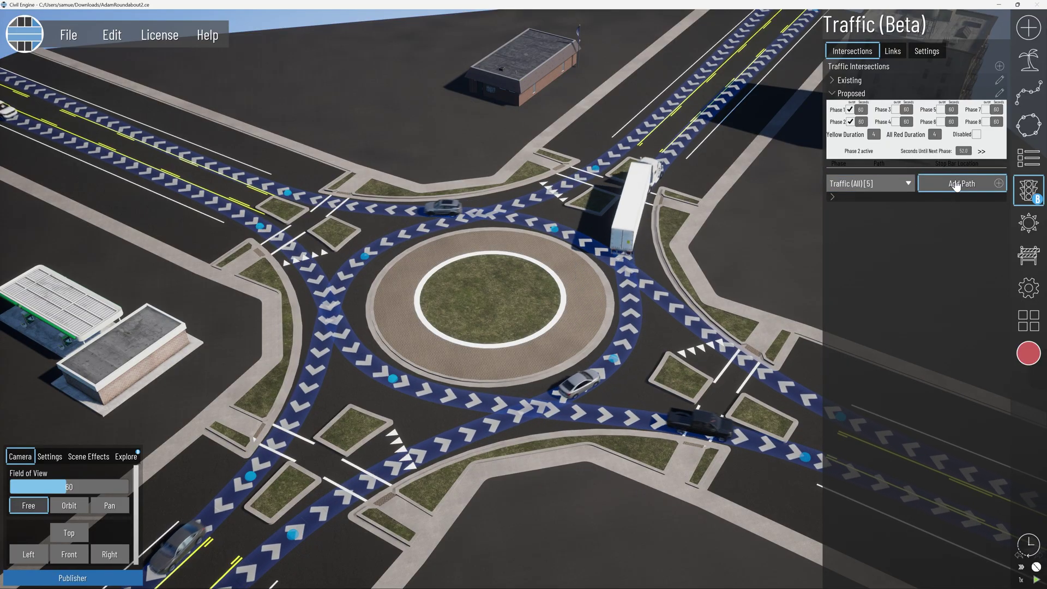
pyautogui.click(882, 203)
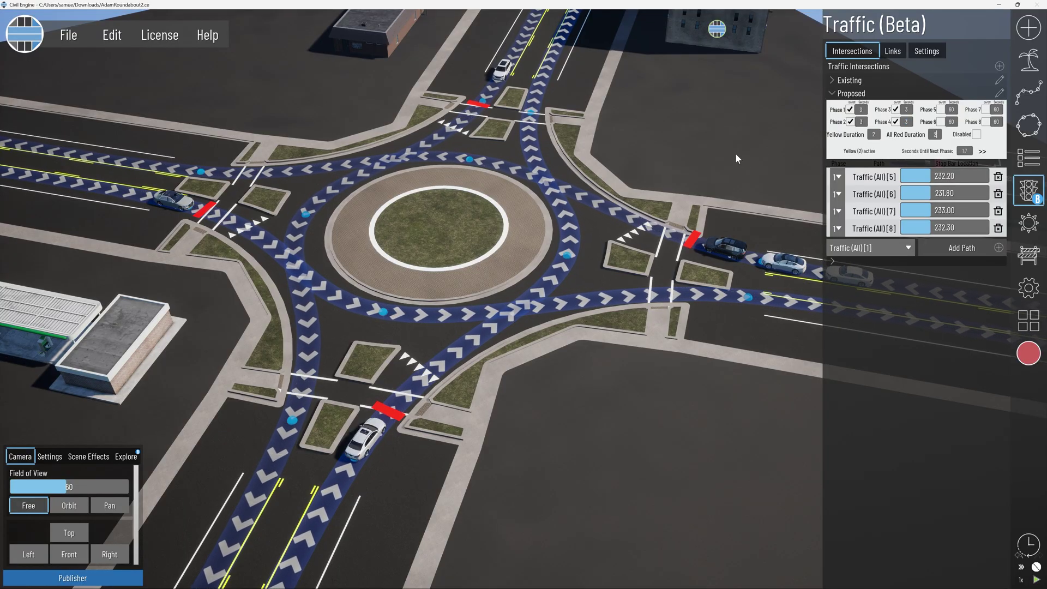
# Assign Traffic (All) path 6 to phase 2, path 7 to phase 3 and path 8 to phase 4 in the Proposed intersection
pyautogui.moveTo(673, 229); pyautogui.dragTo(495, 325, button='right')
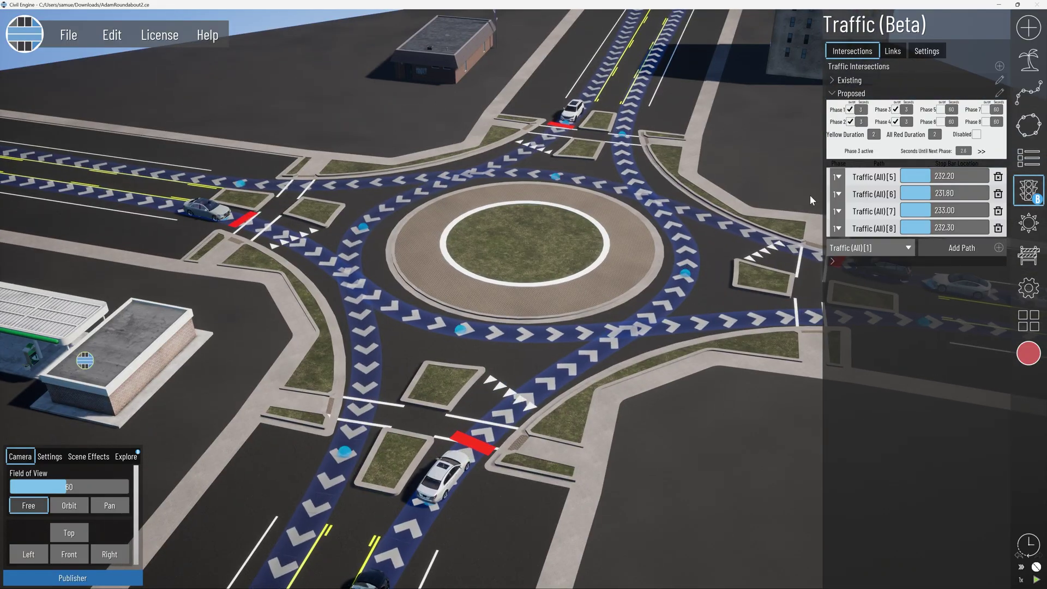
pyautogui.click(838, 194)
pyautogui.click(839, 231)
pyautogui.click(838, 211)
pyautogui.click(839, 264)
pyautogui.click(838, 228)
pyautogui.click(838, 298)
pyautogui.moveTo(692, 284); pyautogui.dragTo(633, 278, button='right')
pyautogui.click(1029, 191)
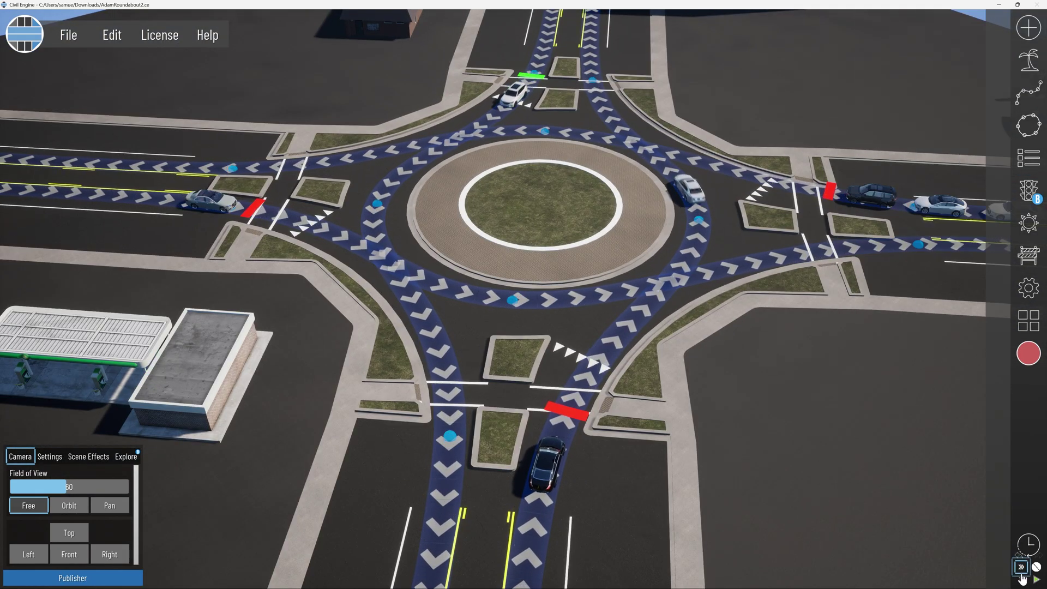
# Run the simulation at 10x speed to check how traffic follows the roundabout's signal phases
pyautogui.click(1021, 580)
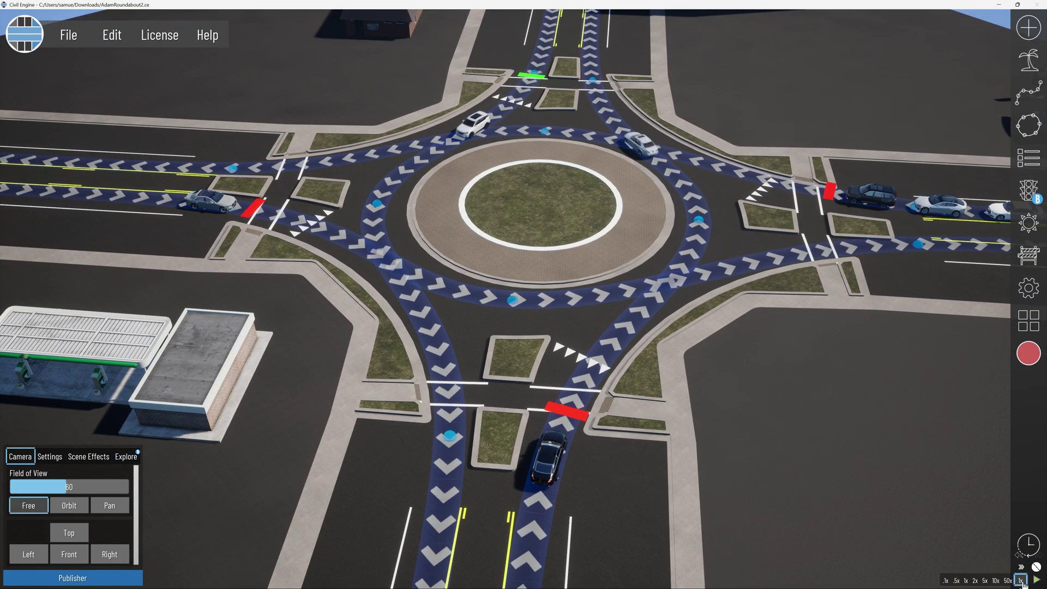
pyautogui.click(995, 580)
pyautogui.moveTo(605, 273); pyautogui.dragTo(615, 304, button='middle')
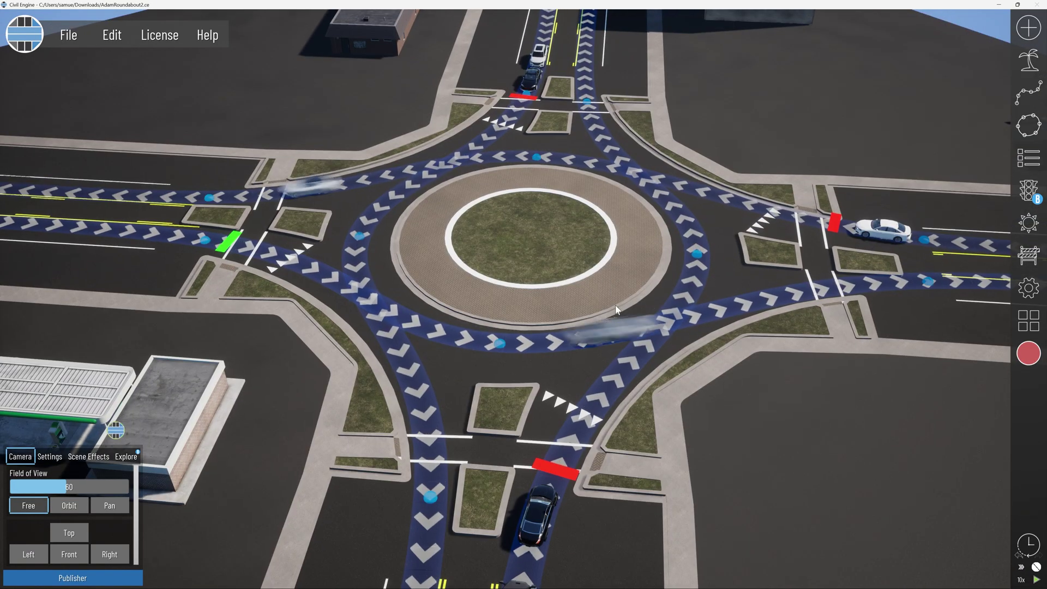
pyautogui.scroll(2, 605, 314)
pyautogui.moveTo(603, 316); pyautogui.dragTo(567, 349, button='right')
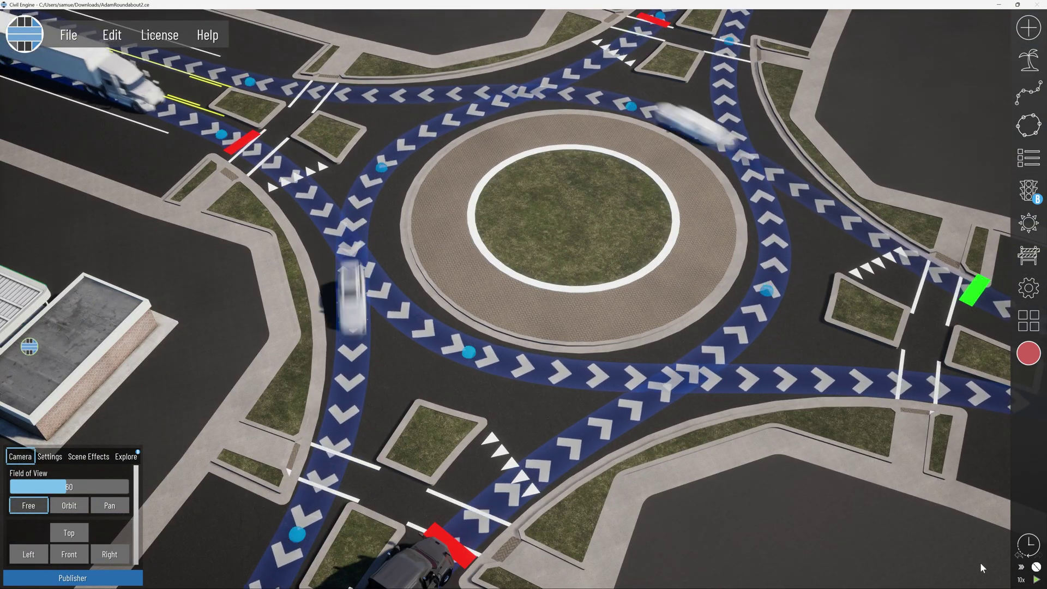
# Hide the direction arrow overlays on the traffic paths so only the vehicles and stop bars are displayed
pyautogui.click(1020, 567)
pyautogui.click(1026, 537)
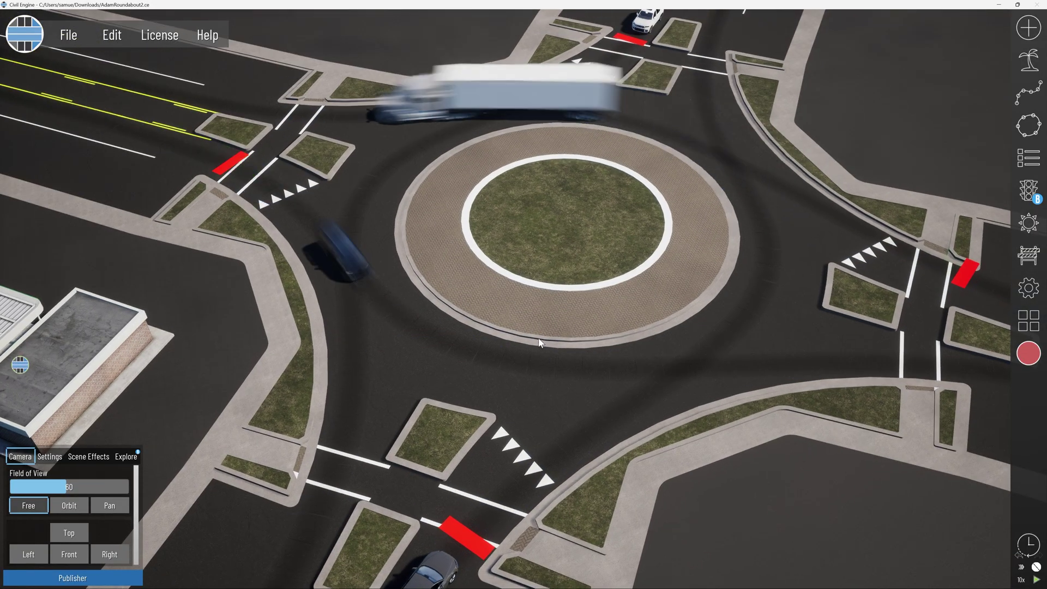
pyautogui.moveTo(539, 339); pyautogui.dragTo(547, 332, button='right')
pyautogui.scroll(-2, 547, 332)
# Return the simulation speed to 1x and view the traffic around the roundabout
pyautogui.click(1020, 579)
pyautogui.click(1005, 579)
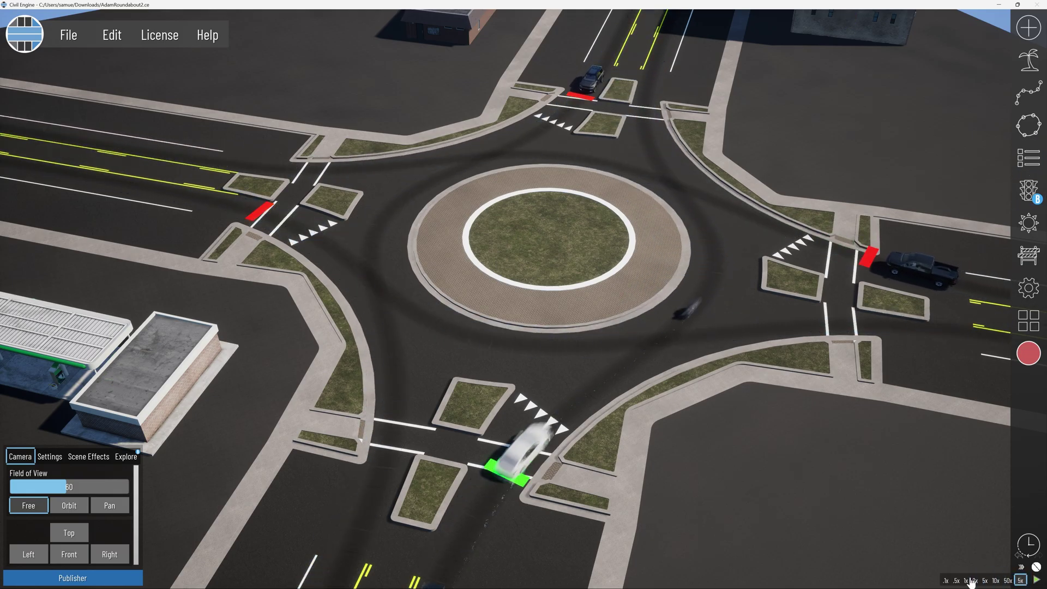
pyautogui.moveTo(774, 436); pyautogui.dragTo(711, 409, button='middle')
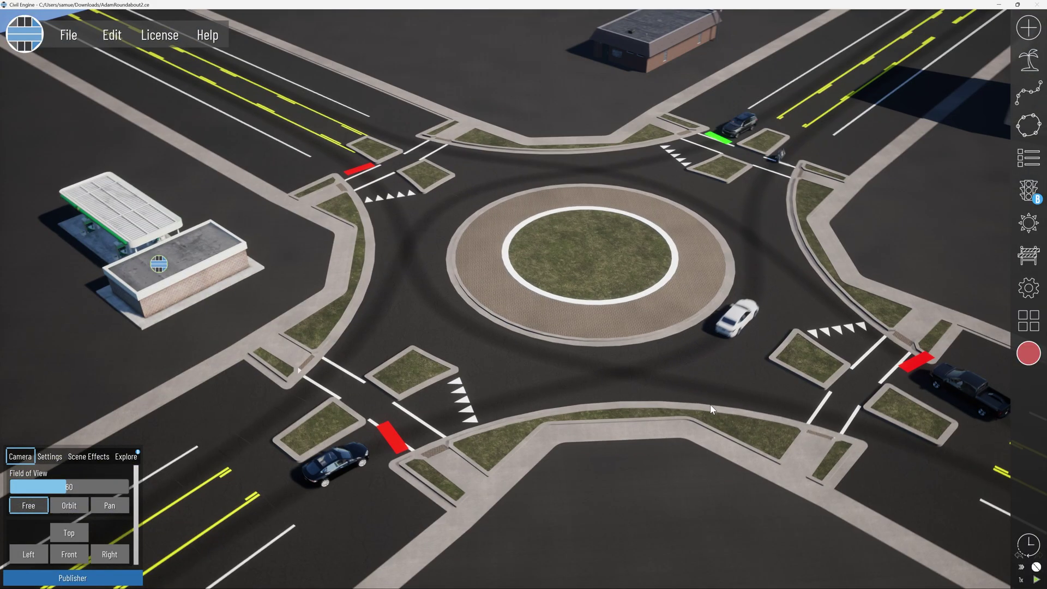
pyautogui.moveTo(455, 406); pyautogui.dragTo(611, 407, button='middle')
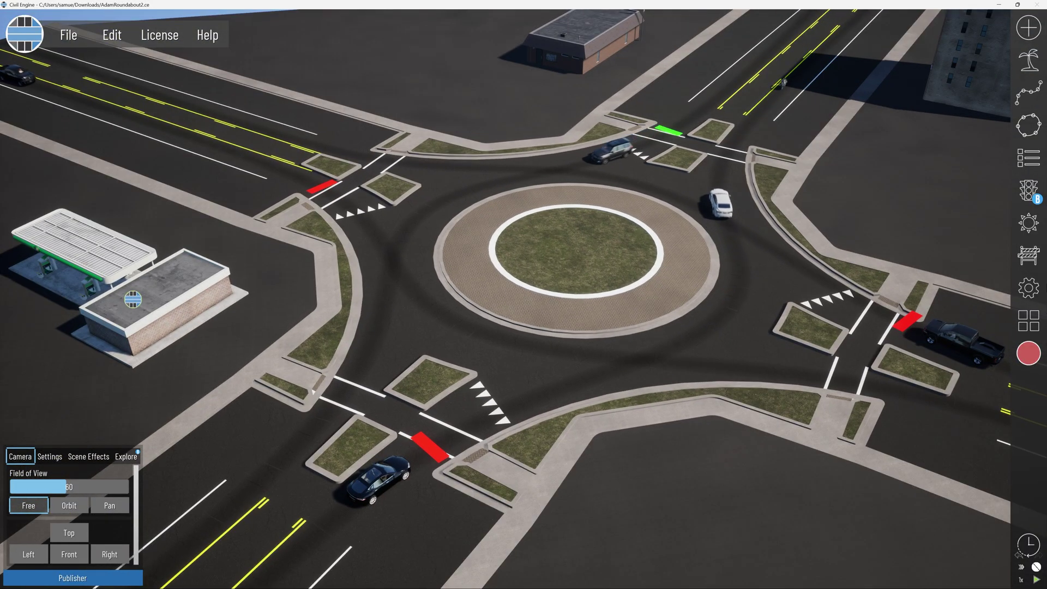
# Wrap Traffic (All) paths 5 to 8 in a folder named Proposed, and lock the Existing and Proposed path folders
pyautogui.click(1029, 158)
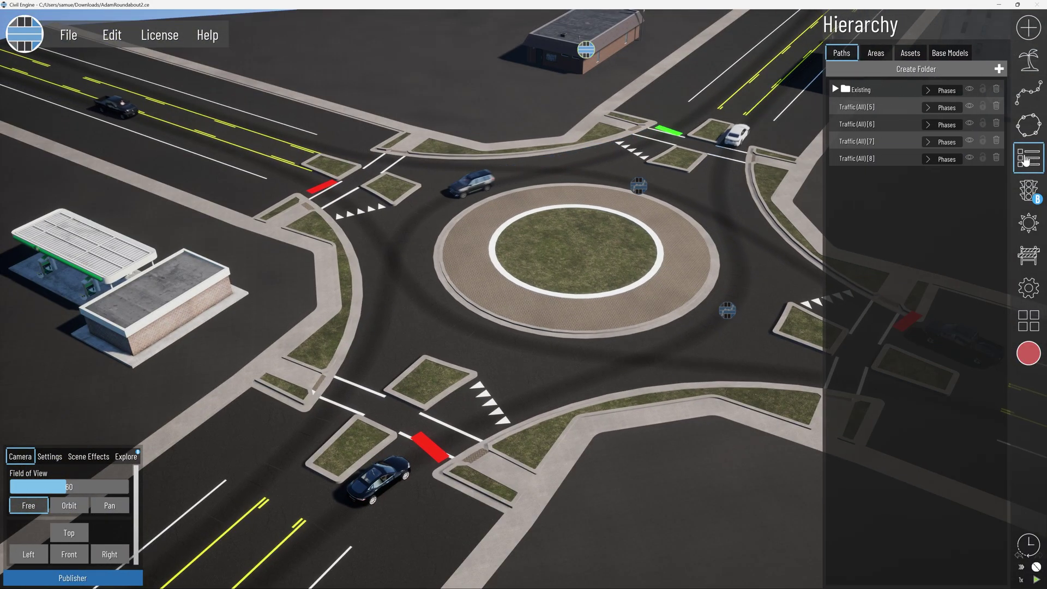
pyautogui.click(1026, 161)
pyautogui.click(1029, 161)
pyautogui.click(879, 106)
pyautogui.keyDown('shift'); pyautogui.click(875, 159); pyautogui.keyUp('shift')
pyautogui.rightClick(875, 162)
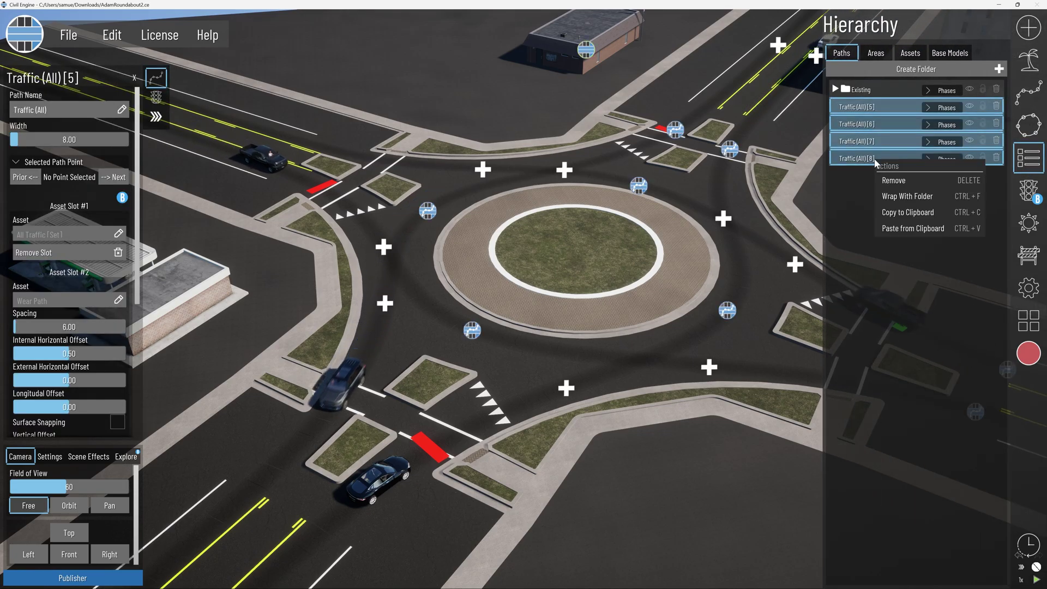
pyautogui.click(908, 198)
pyautogui.doubleClick(866, 107)
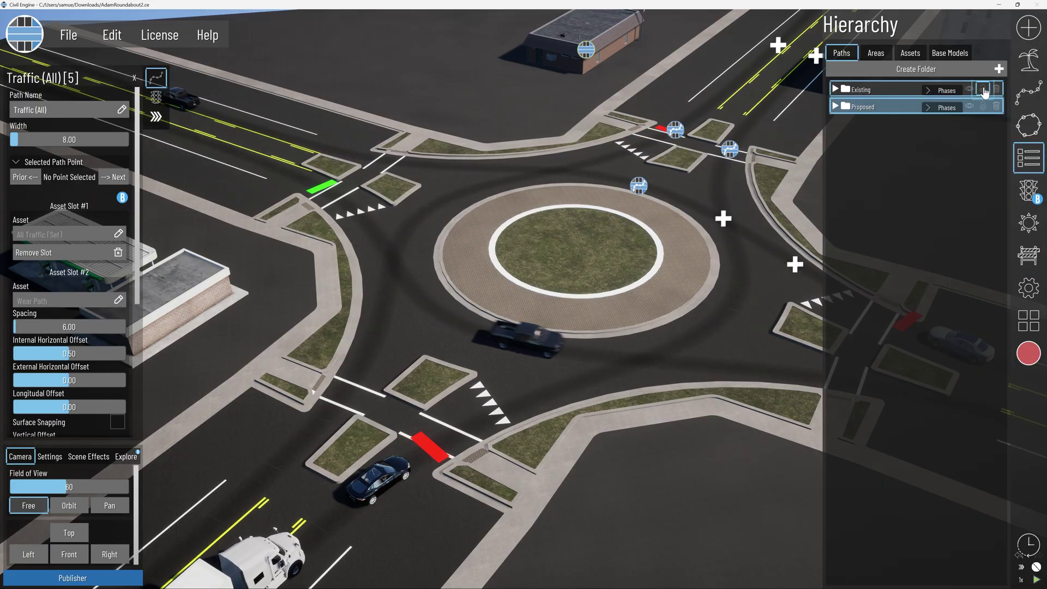
pyautogui.click(801, 178)
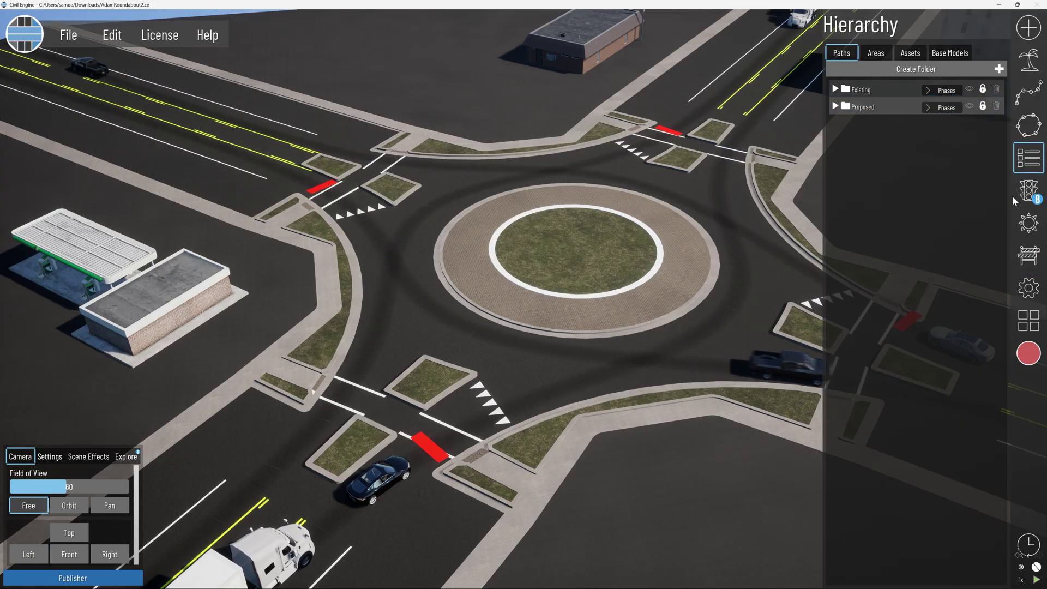
# Show the Existing Removed phase with Proposed hidden to check the existing intersection, and turn off the coloured stop bar display
pyautogui.click(1025, 199)
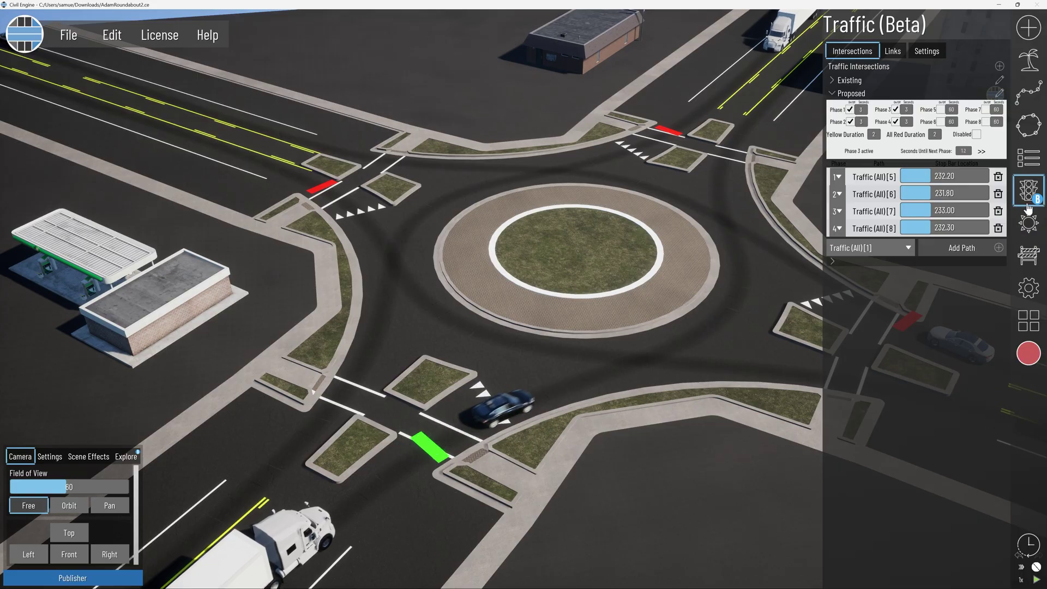
pyautogui.click(1029, 255)
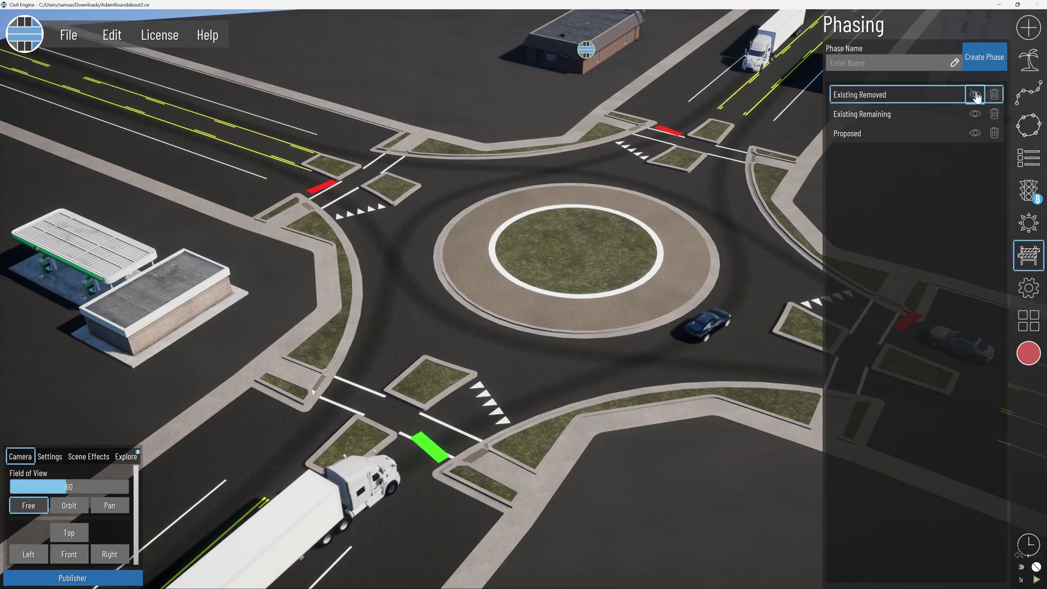
pyautogui.click(975, 94)
pyautogui.click(976, 133)
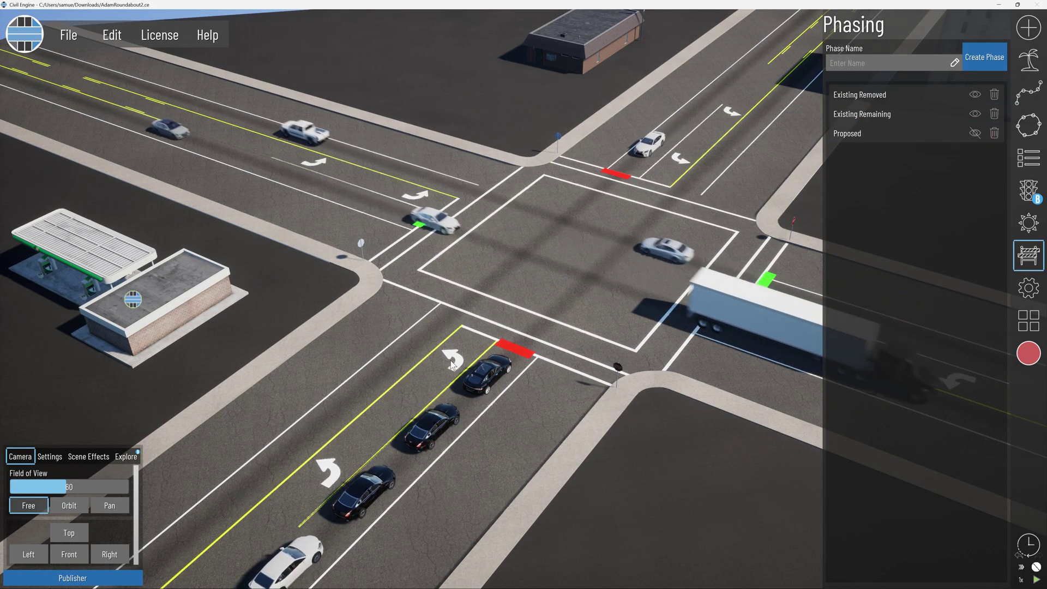
pyautogui.click(1024, 570)
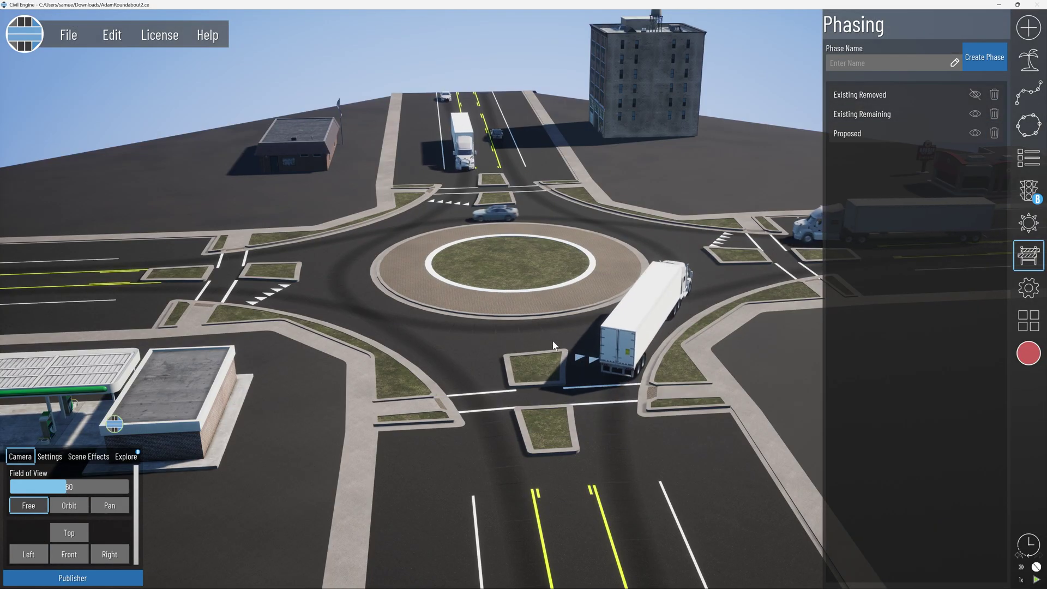
# Examine the traffic moving through the proposed roundabout from several angles and distances
pyautogui.moveTo(551, 338); pyautogui.dragTo(444, 335, button='middle')
pyautogui.scroll(-3, 436, 327)
pyautogui.moveTo(349, 347); pyautogui.dragTo(349, 393, button='middle')
pyautogui.scroll(3, 545, 293)
pyautogui.moveTo(545, 293); pyautogui.dragTo(558, 318, button='middle')
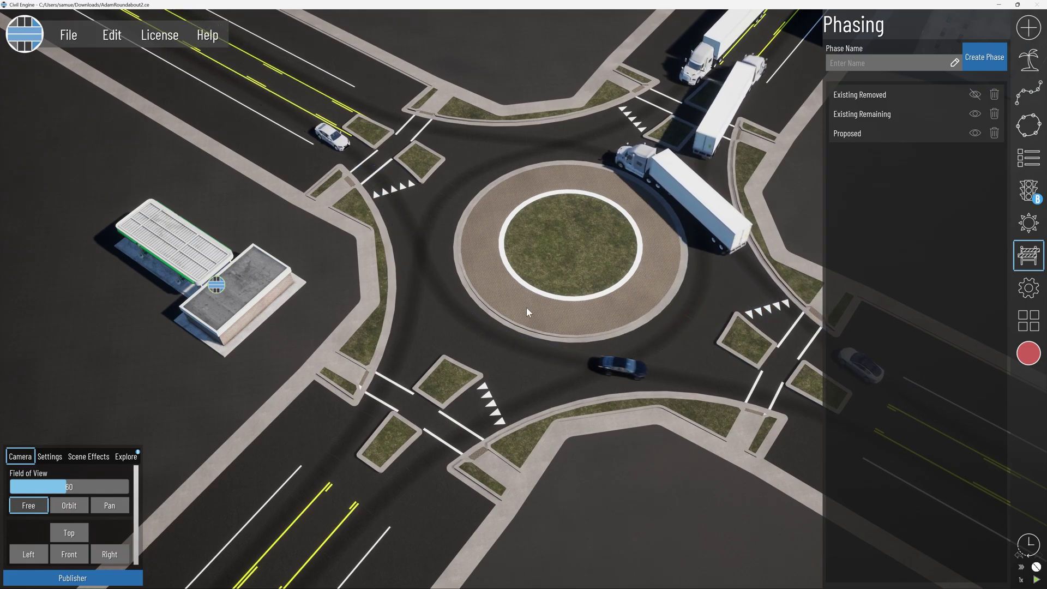
pyautogui.moveTo(517, 307); pyautogui.dragTo(555, 299, button='middle')
pyautogui.scroll(3, 559, 299)
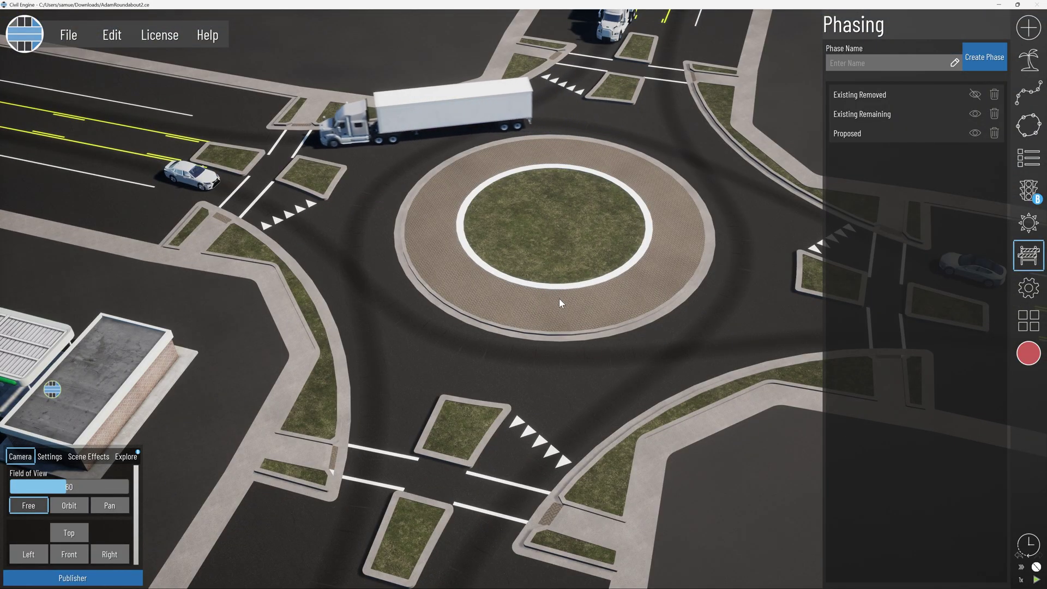
# Frame a closer view of the roundabout and open the Publisher's 4D Phasing charts
pyautogui.click(1033, 264)
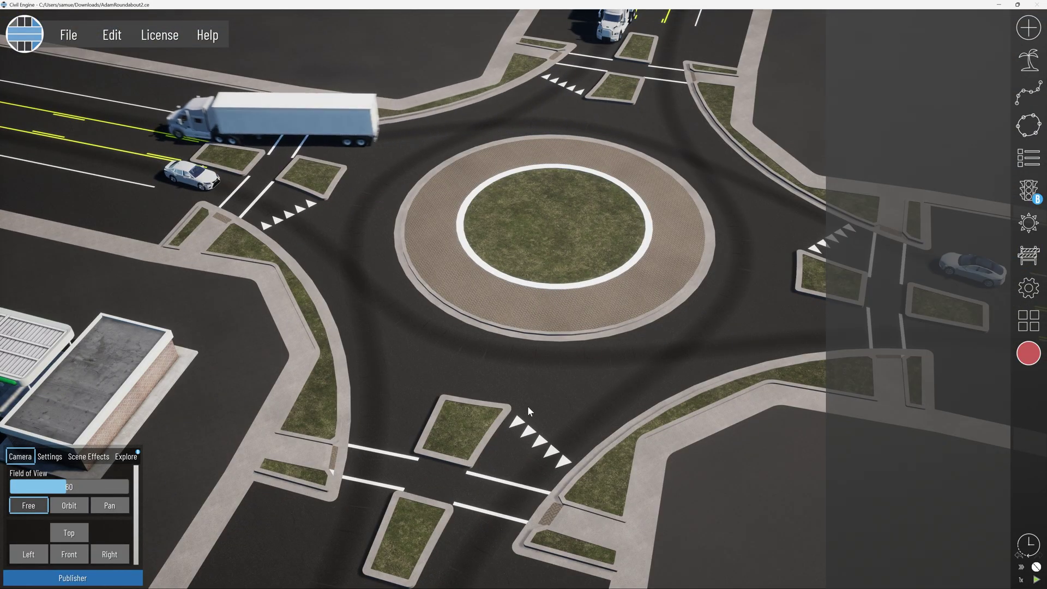
pyautogui.scroll(4, 524, 402)
pyautogui.scroll(-3, 525, 406)
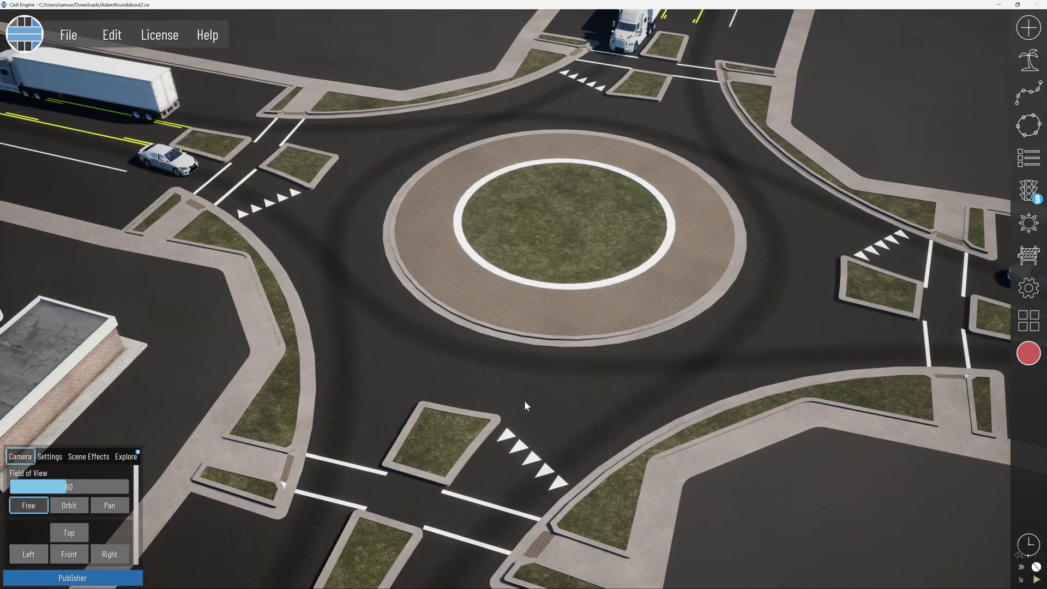
pyautogui.click(98, 578)
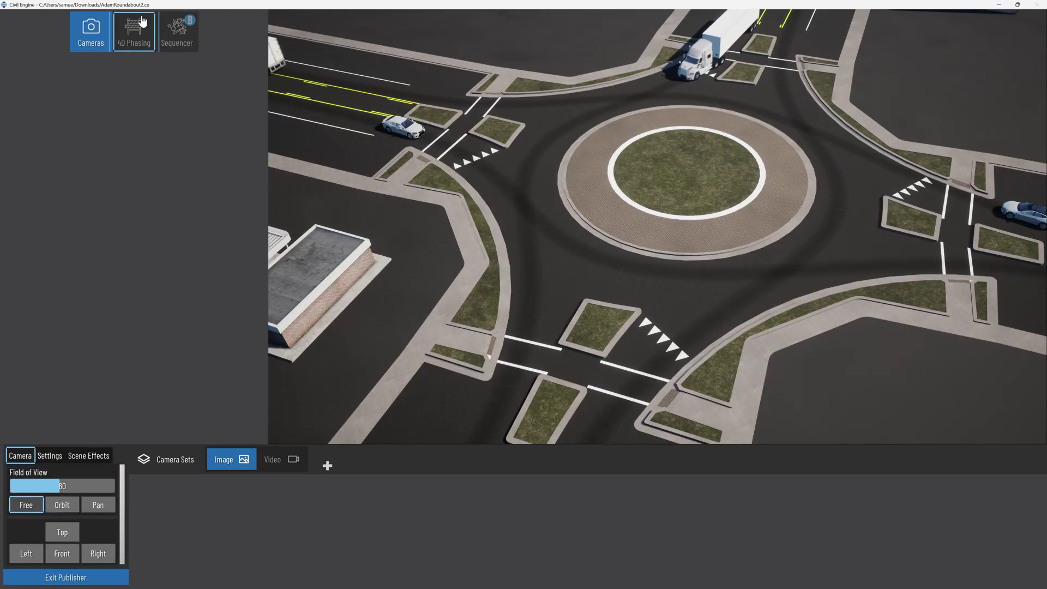
pyautogui.click(131, 48)
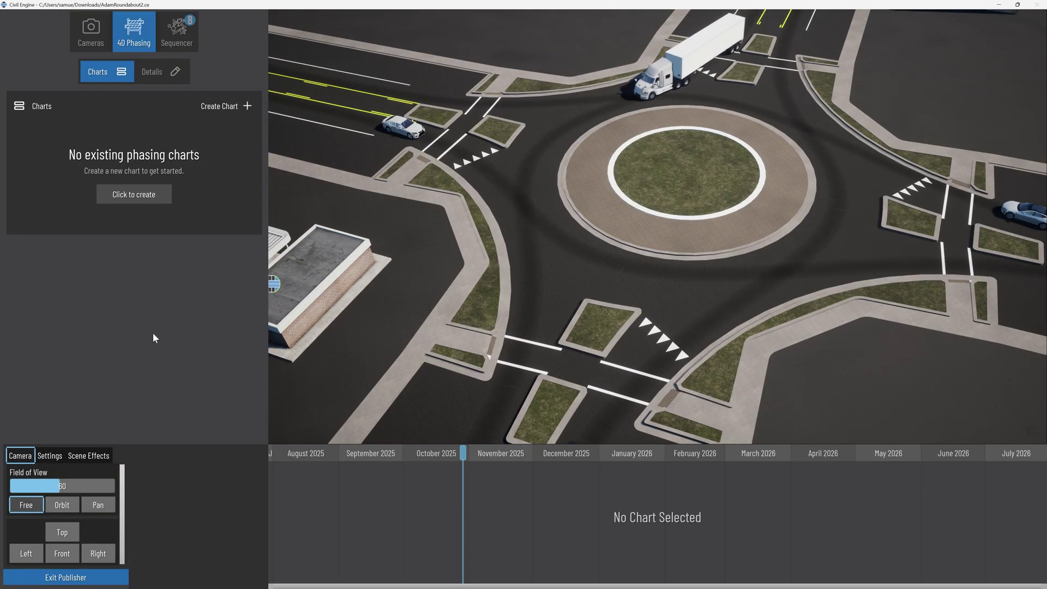
# Create a 4D phasing chart and name it Existing vs Proposed
pyautogui.click(147, 196)
pyautogui.moveTo(62, 170)
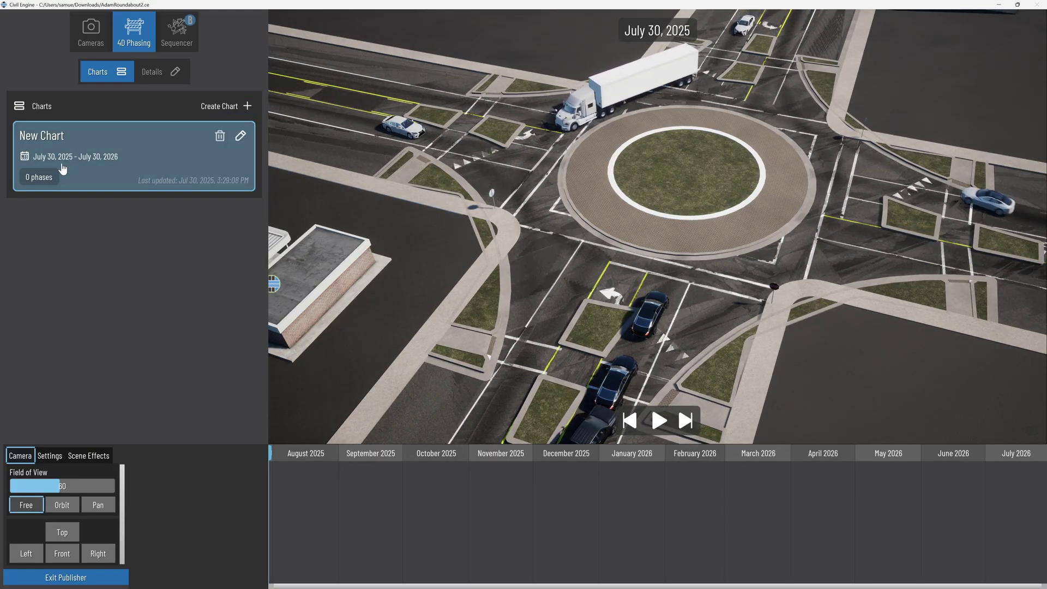
pyautogui.click(241, 136)
pyautogui.click(71, 135)
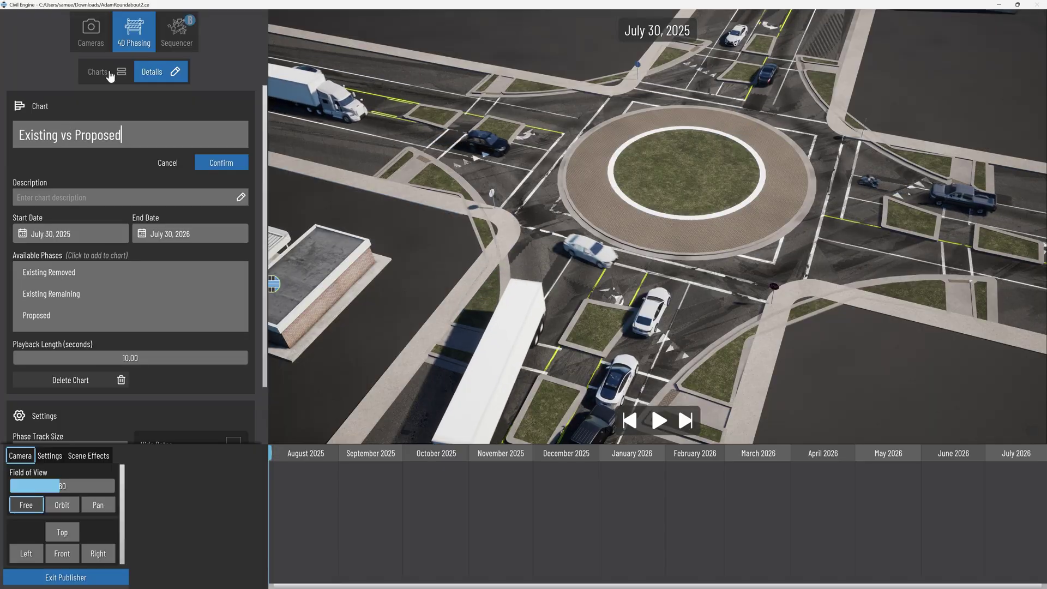
pyautogui.click(224, 163)
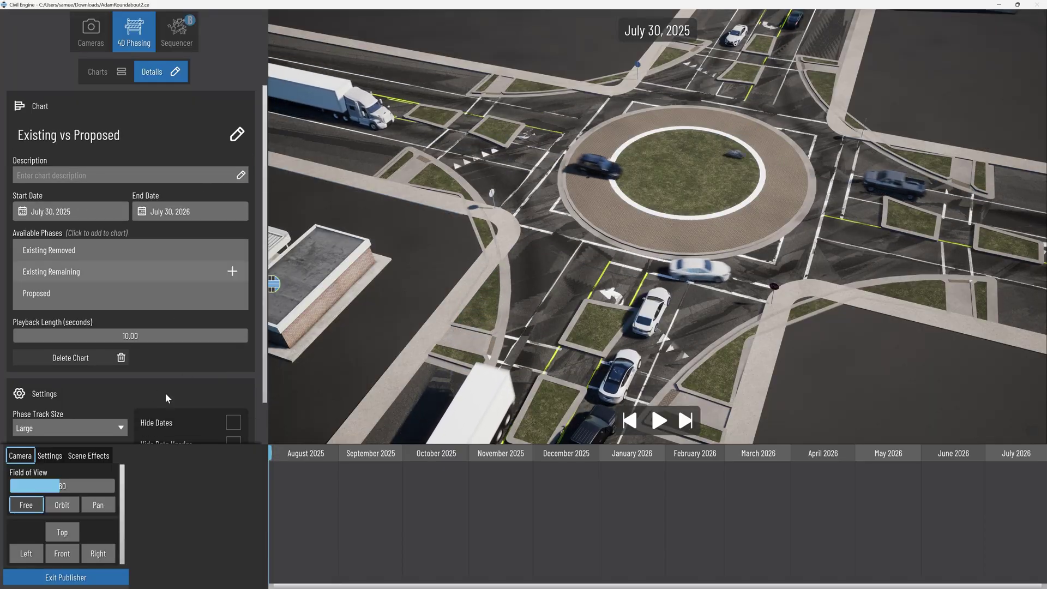
# Add the Existing Removed and Proposed phases to the chart and arrange them in sequence, with Proposed running October 10 to December 18, 2025
pyautogui.click(82, 250)
pyautogui.click(84, 272)
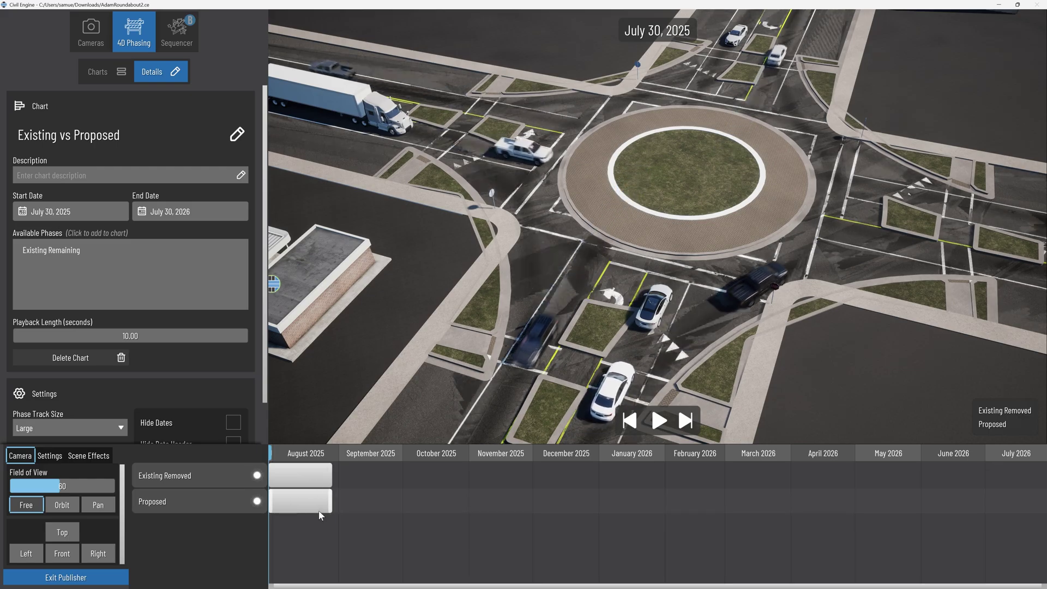
pyautogui.click(359, 507)
pyautogui.moveTo(357, 497); pyautogui.dragTo(528, 472)
pyautogui.moveTo(405, 498); pyautogui.dragTo(723, 493)
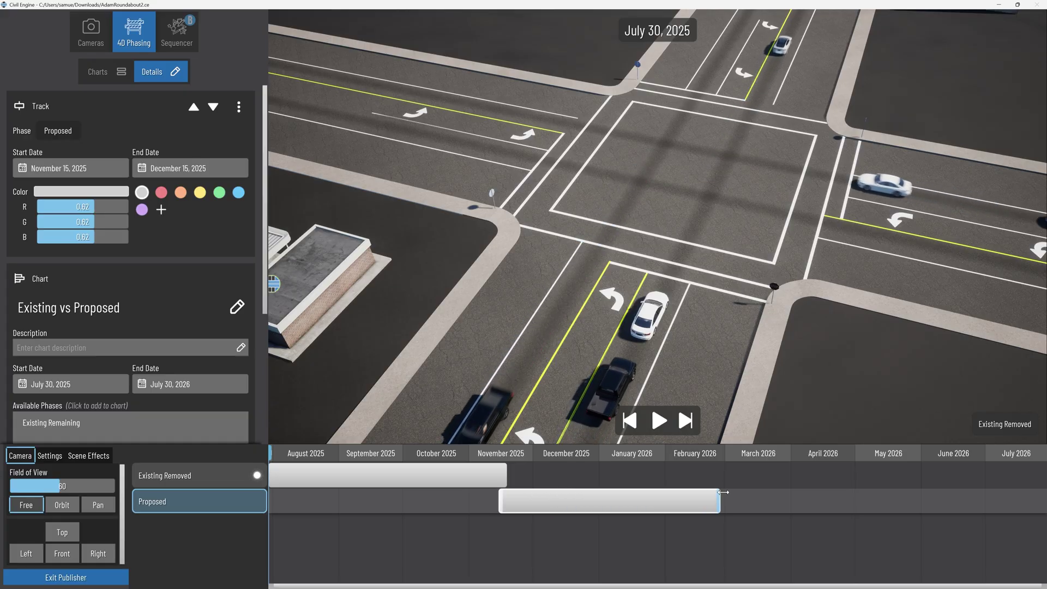
pyautogui.moveTo(505, 472); pyautogui.dragTo(427, 480)
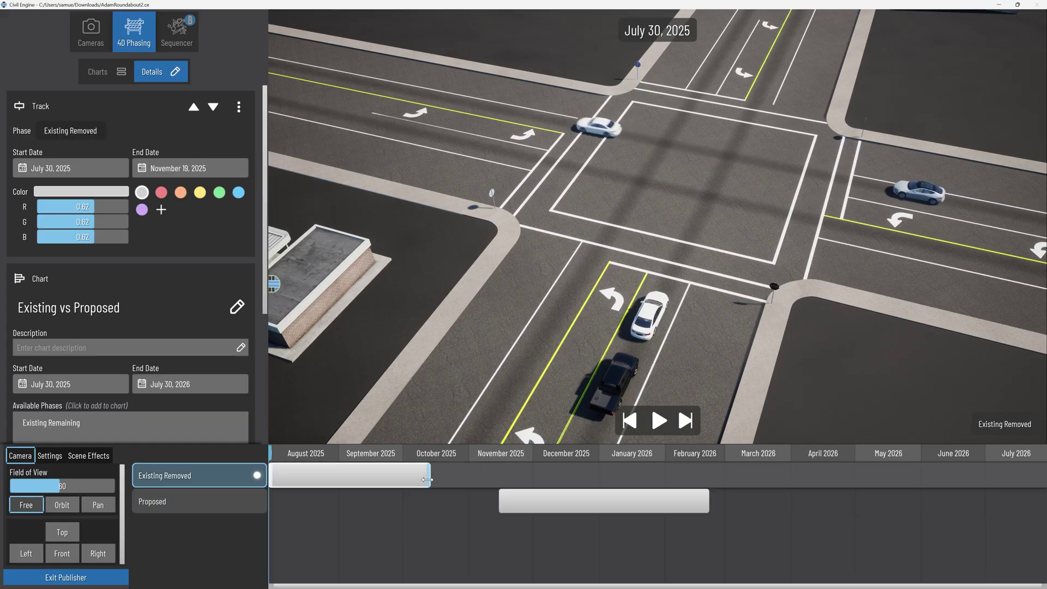
pyautogui.moveTo(564, 505); pyautogui.dragTo(495, 497)
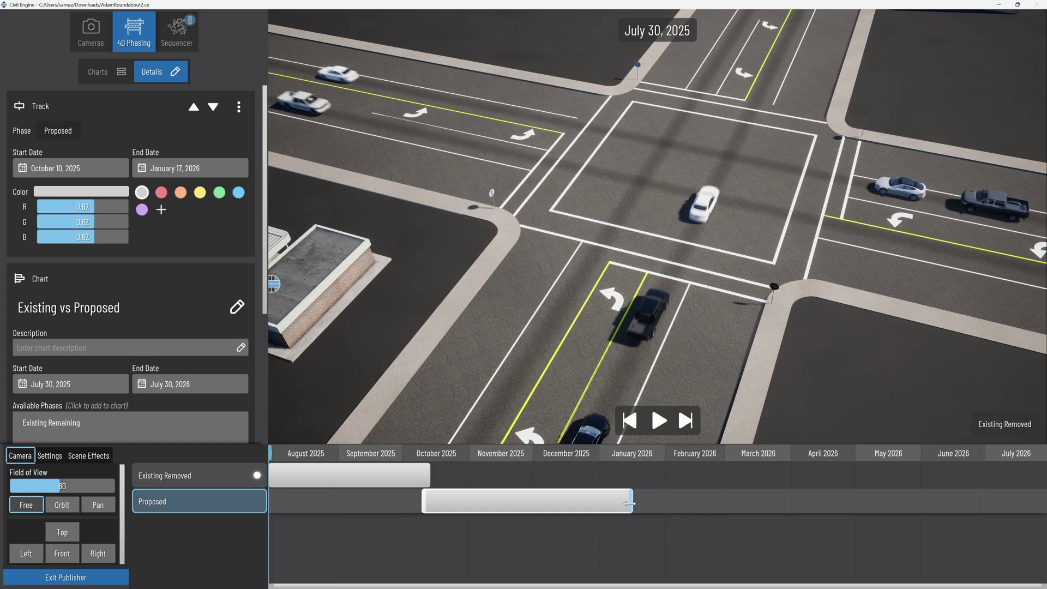
pyautogui.moveTo(631, 503); pyautogui.dragTo(516, 500)
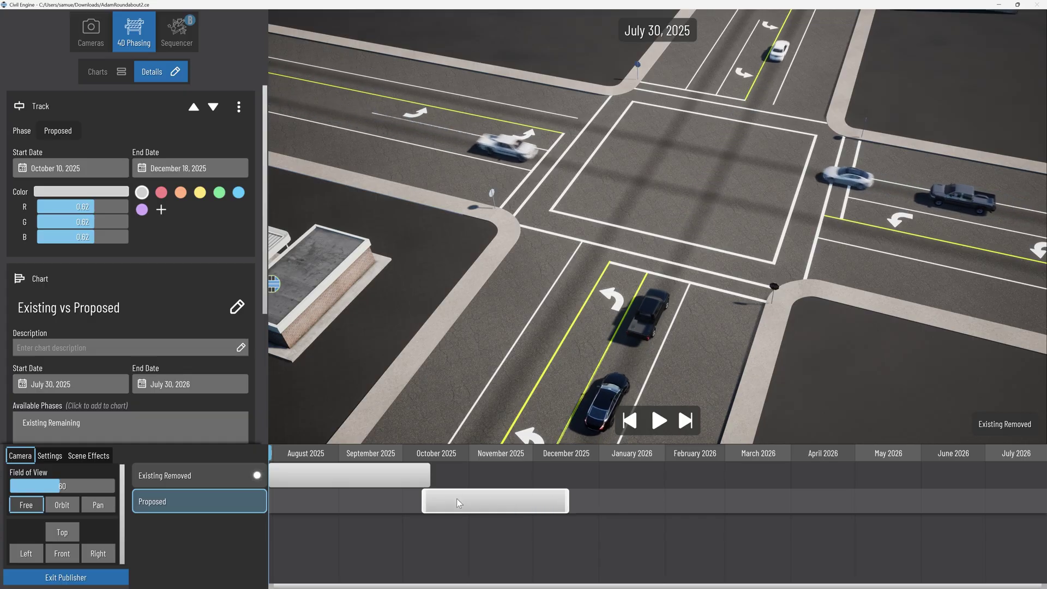
# Extend Existing Removed to January 4, 2026, and make Proposed run from January 4 to July 30, 2026
pyautogui.moveTo(272, 453); pyautogui.dragTo(454, 454)
pyautogui.moveTo(596, 463); pyautogui.dragTo(493, 464)
pyautogui.moveTo(430, 475); pyautogui.dragTo(605, 475)
pyautogui.moveTo(495, 501); pyautogui.dragTo(678, 501)
pyautogui.moveTo(752, 500); pyautogui.dragTo(1045, 501)
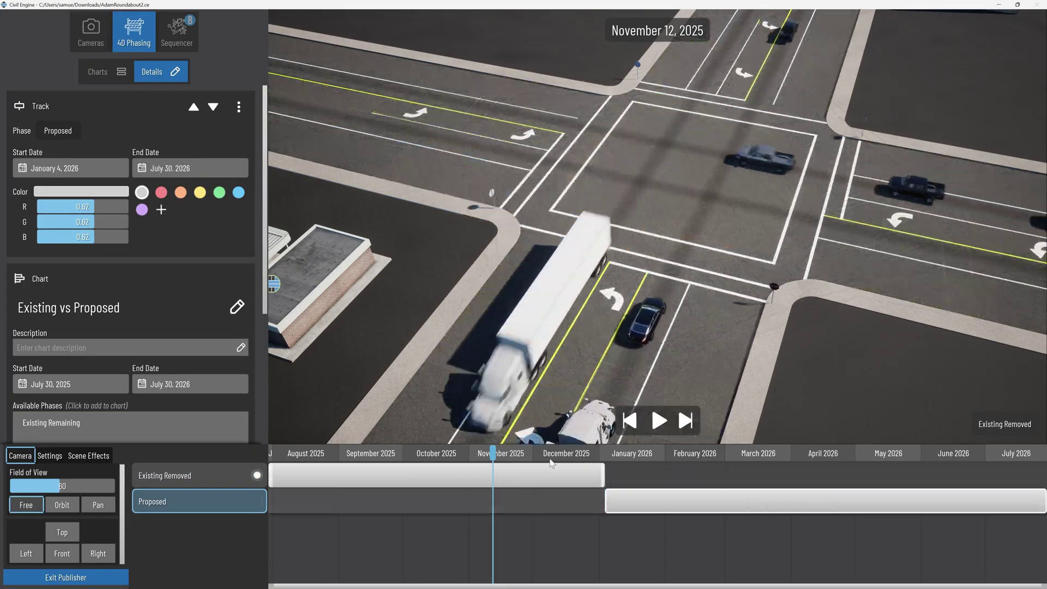
# Colour the Existing Removed track red and the Proposed track light blue
pyautogui.moveTo(493, 454); pyautogui.dragTo(282, 464)
pyautogui.click(336, 478)
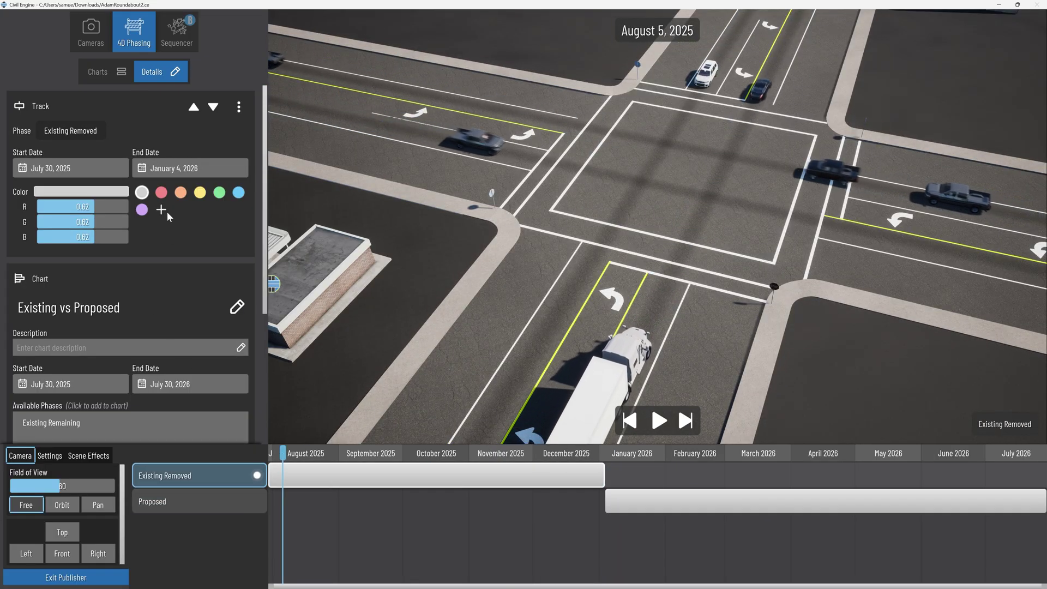
pyautogui.click(161, 192)
pyautogui.click(638, 511)
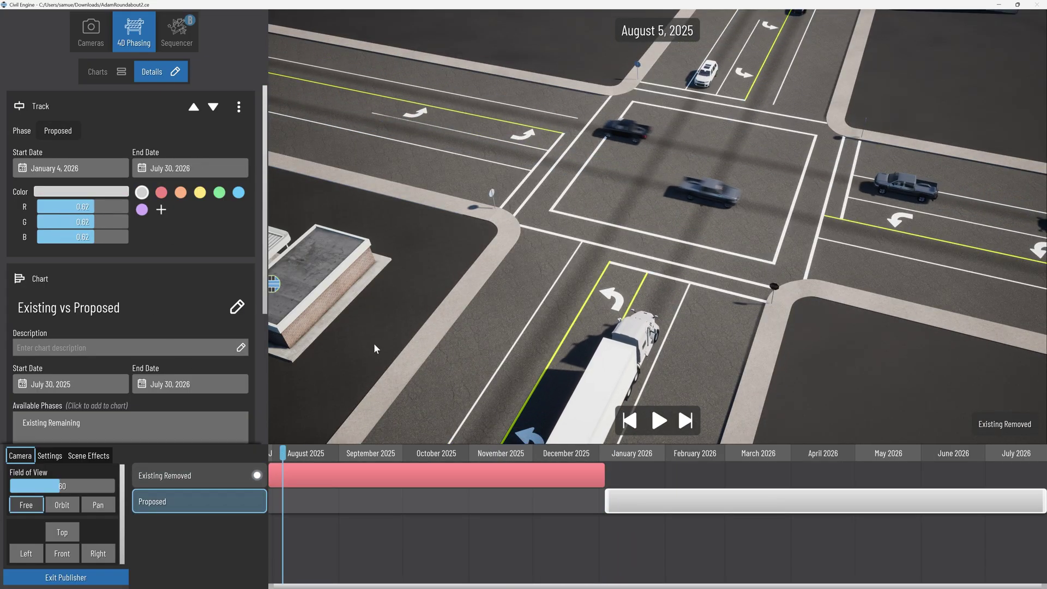
pyautogui.click(238, 192)
# Play the chart through the change from the existing intersection to the proposed roundabout, and leave the Publisher
pyautogui.moveTo(281, 464); pyautogui.dragTo(584, 467)
pyautogui.click(661, 431)
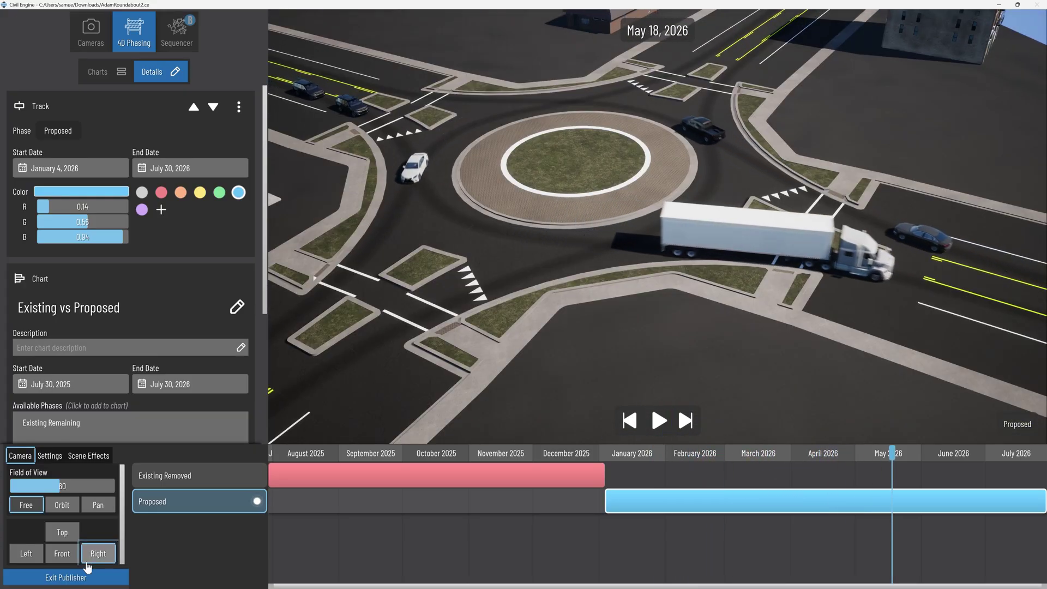
pyautogui.click(76, 577)
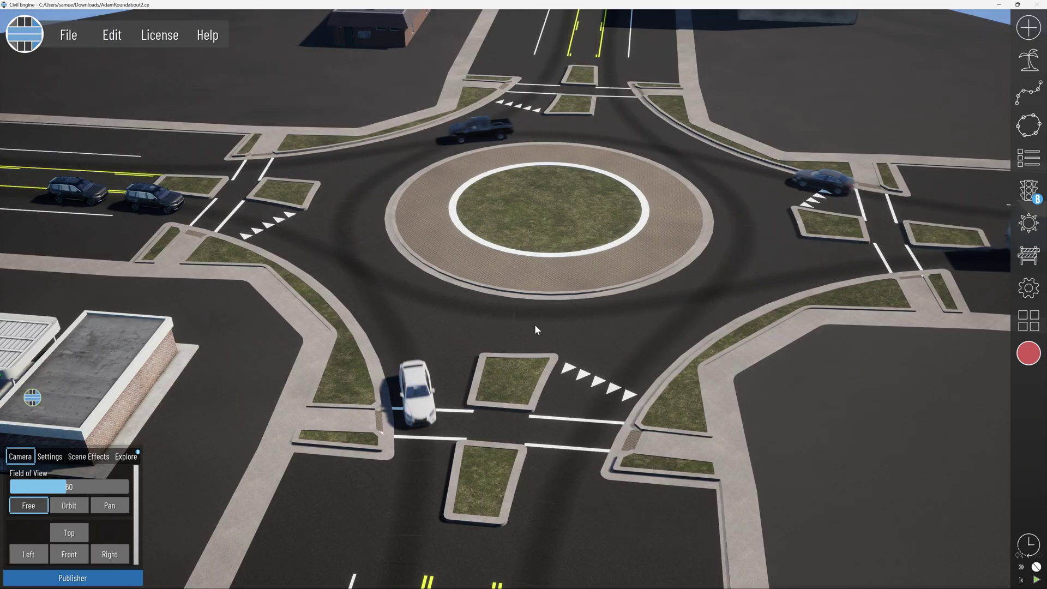
# Place palm trees from the asset library on the roundabout's central island, splitter islands and corner planting strips
pyautogui.click(1029, 60)
pyautogui.click(868, 89)
pyautogui.click(867, 213)
pyautogui.scroll(-10, 926, 318)
pyautogui.moveTo(936, 367); pyautogui.dragTo(617, 264)
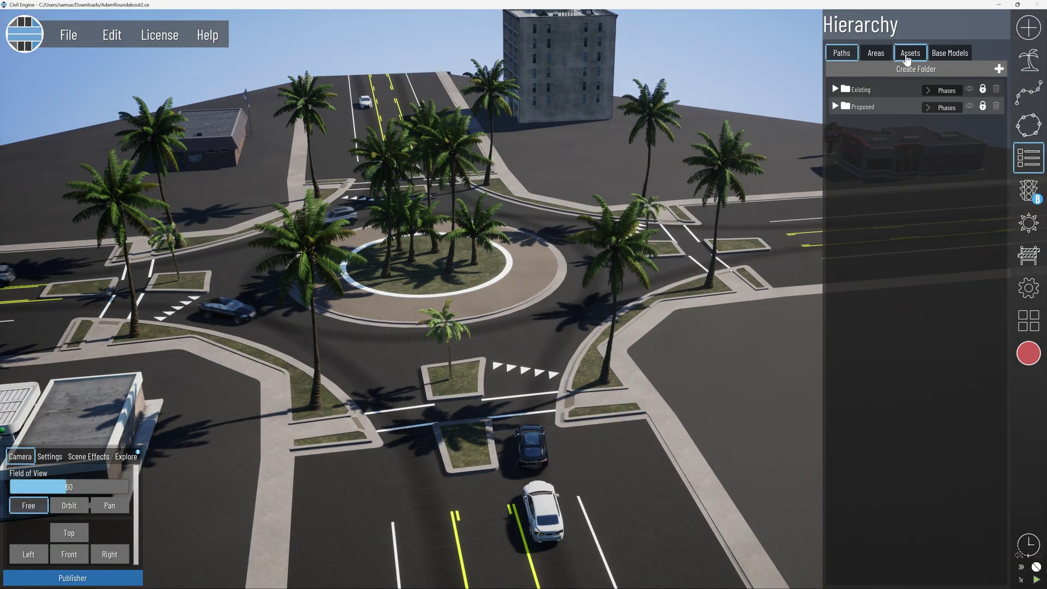
# Select all the palm tree assets in the hierarchy and wrap them in a folder
pyautogui.click(910, 53)
pyautogui.click(875, 106)
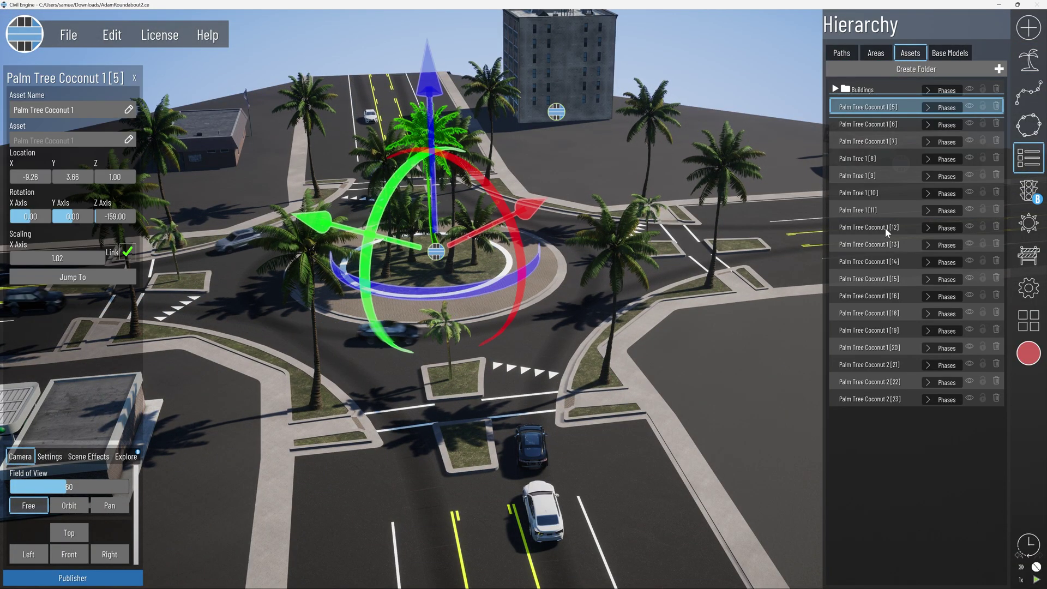
pyautogui.keyDown('shift'); pyautogui.click(868, 400); pyautogui.keyUp('shift')
pyautogui.rightClick(869, 400)
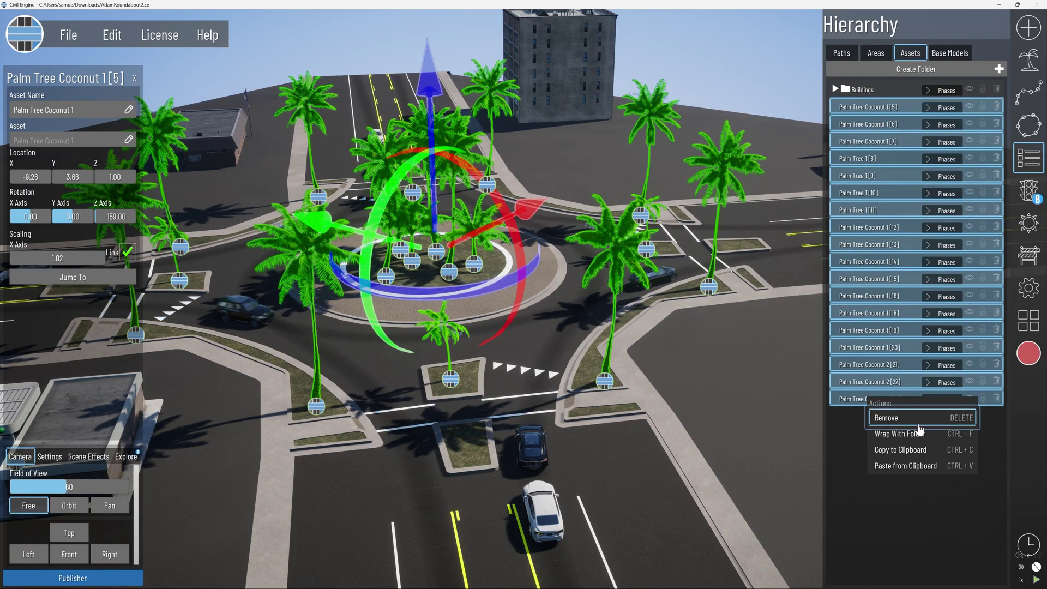
pyautogui.click(884, 431)
# Name the palm tree folder Proposed Trees, assign it to the Proposed phase, and lock it along with the Buildings folder
pyautogui.doubleClick(870, 108)
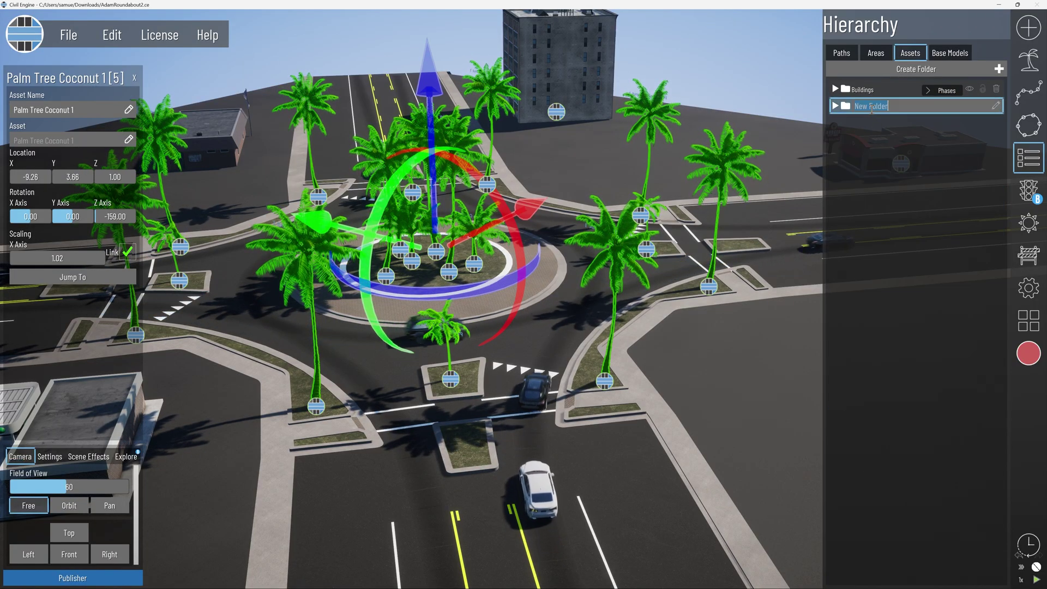
pyautogui.write('Propos')
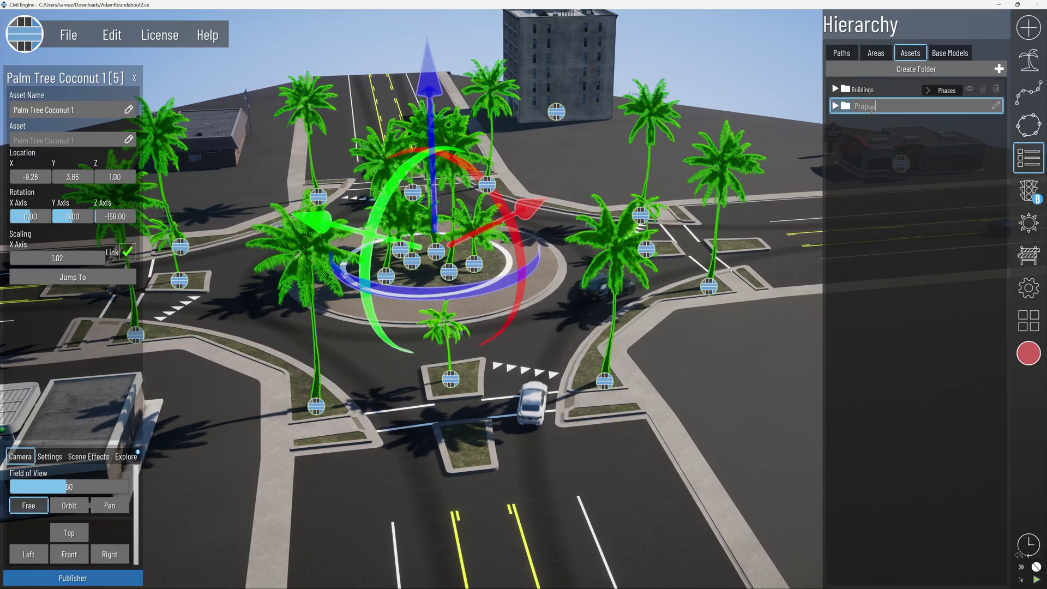
pyautogui.write('ed Trees')
pyautogui.press('Return')
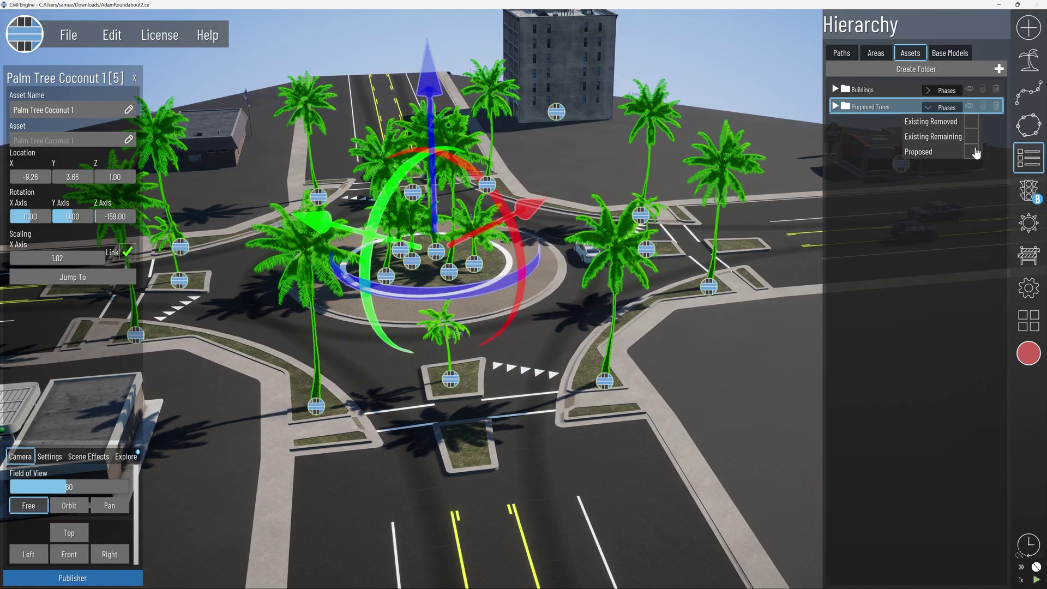
pyautogui.click(766, 238)
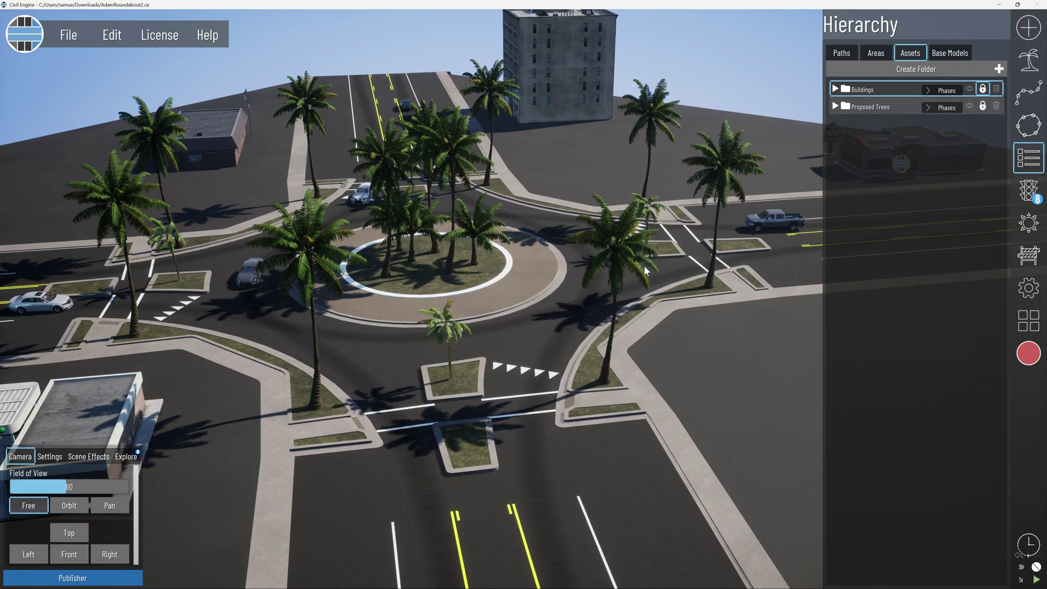
# Scrub the Publisher's phasing timeline to January 9, 2026 to check the trees with the roundabout, and return to the scene
pyautogui.moveTo(666, 260); pyautogui.dragTo(582, 292, button='middle')
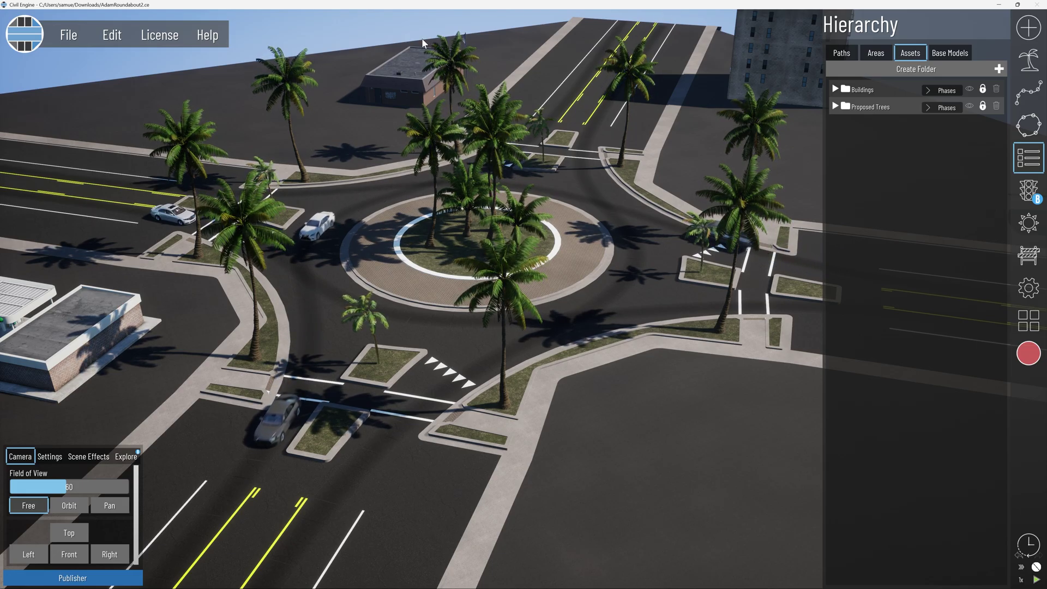
pyautogui.click(72, 578)
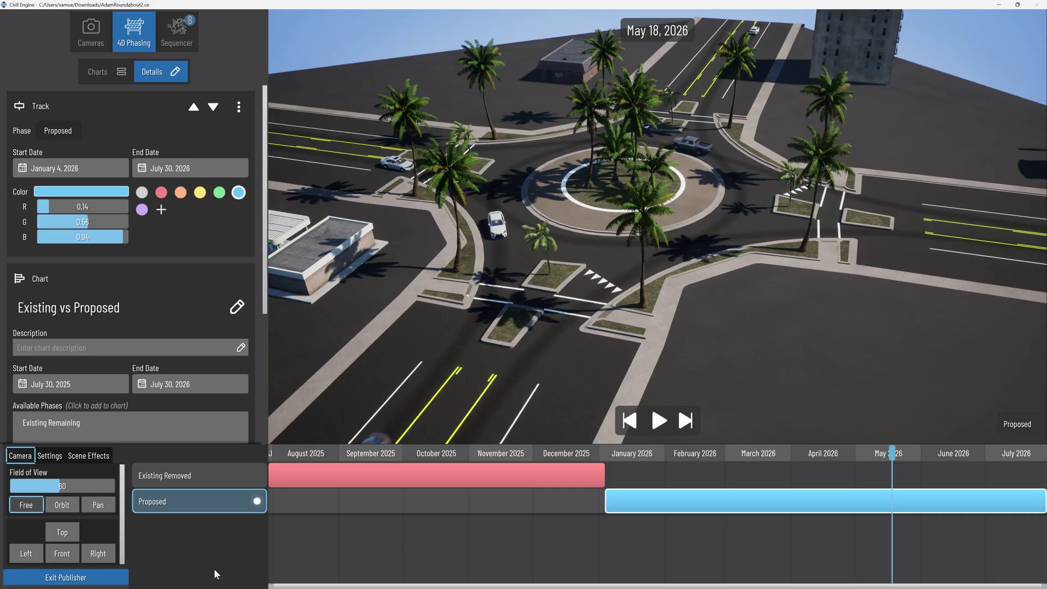
pyautogui.moveTo(375, 458); pyautogui.dragTo(618, 456)
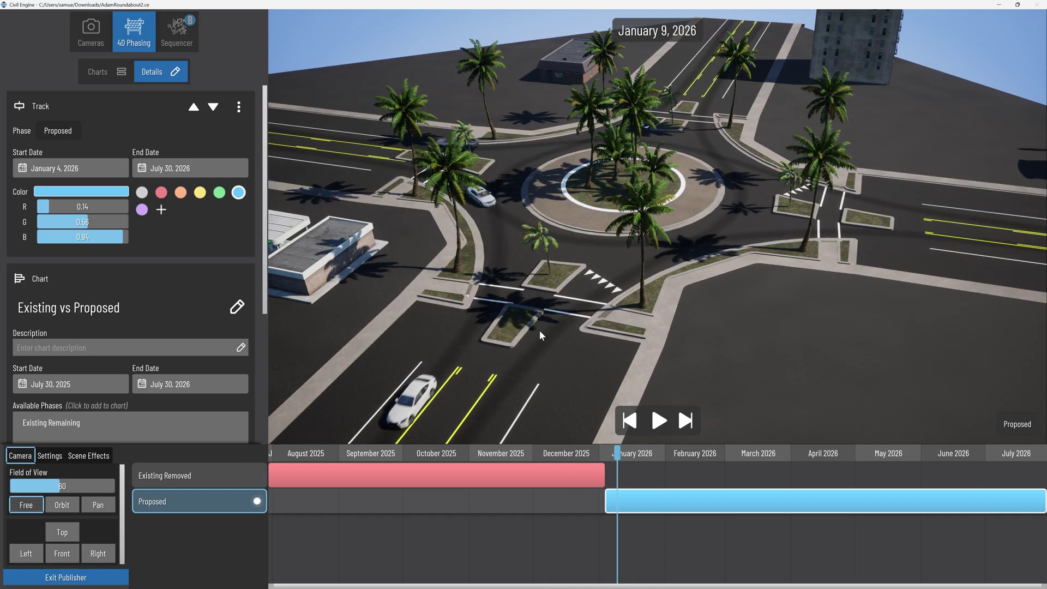
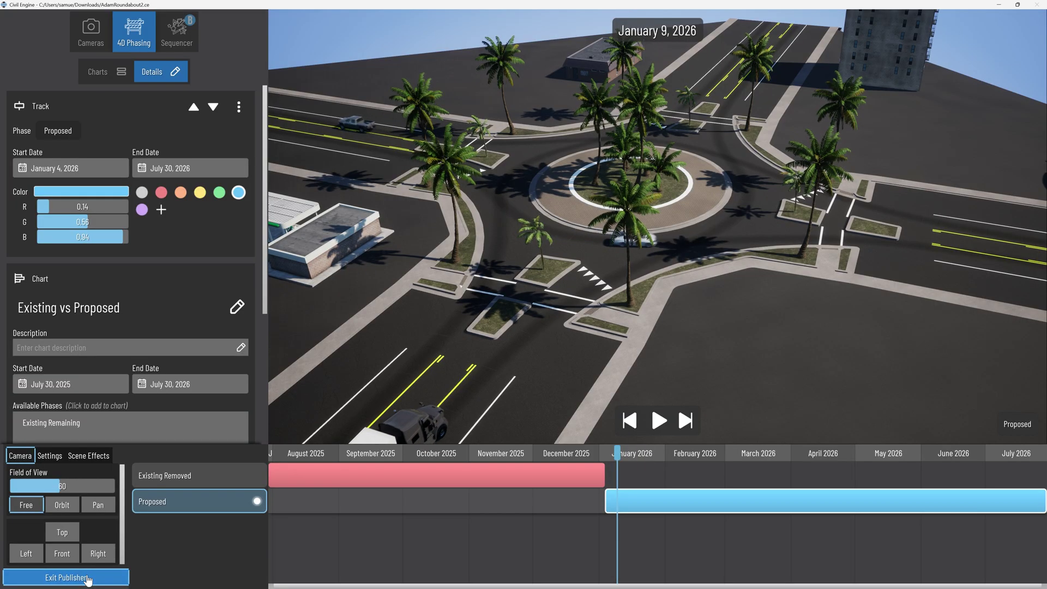
pyautogui.click(87, 577)
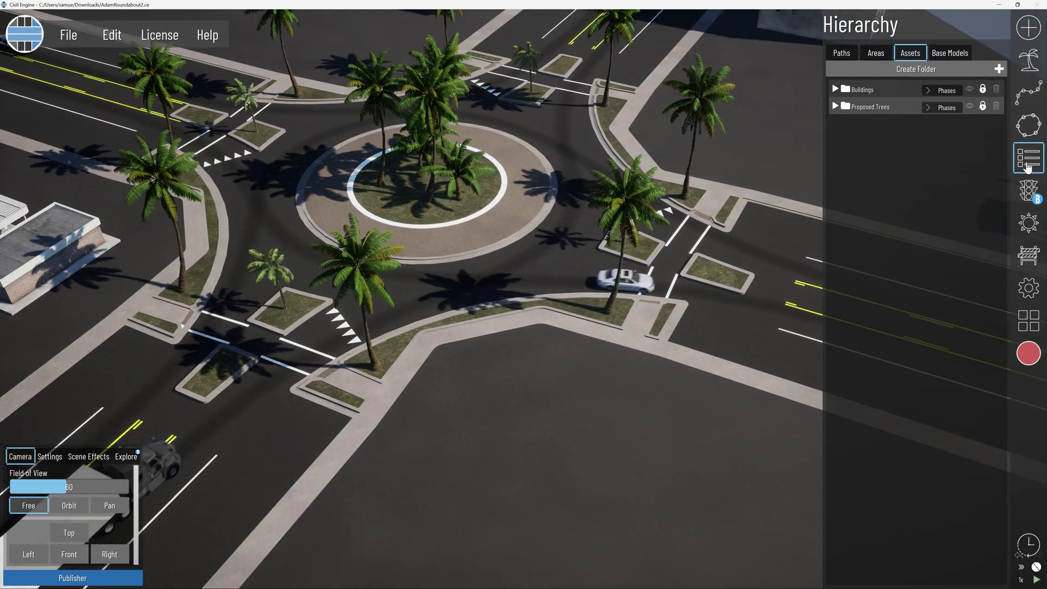
# Add pedestrian and cyclist paths along the sidewalks around the proposed roundabout
pyautogui.click(1029, 93)
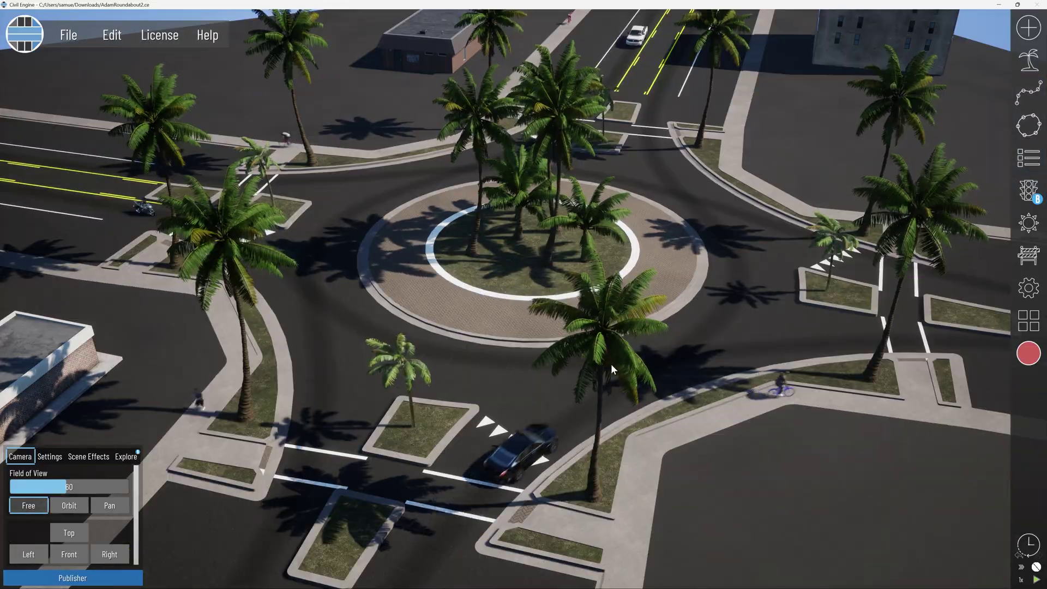
# Place a Simple Pedestrian (Dynamic) on the sidewalk beside the crosswalk and change its Idle animation
pyautogui.scroll(3, 613, 363)
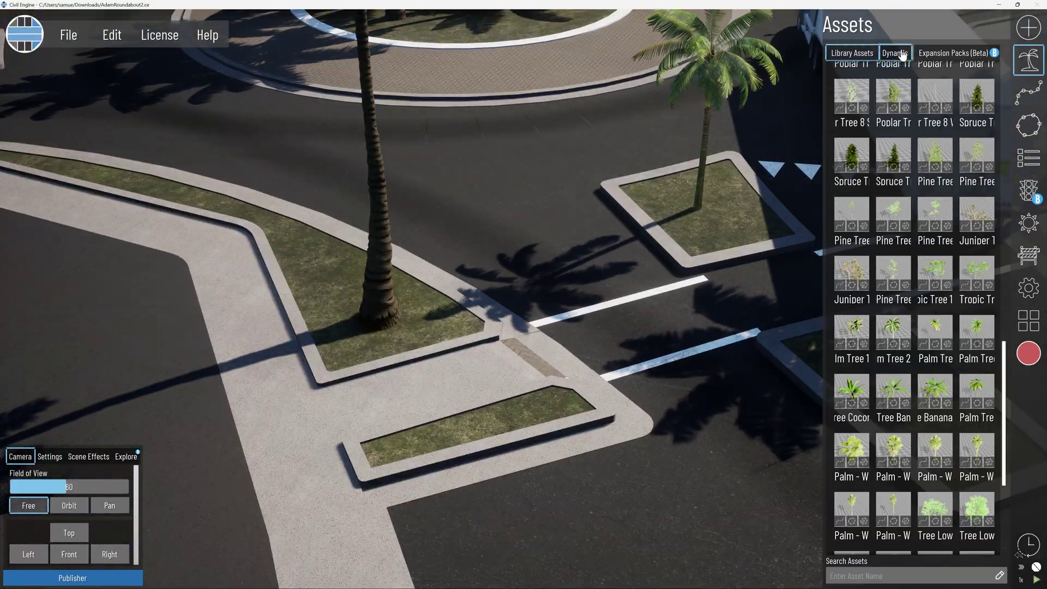
pyautogui.click(895, 53)
pyautogui.click(863, 228)
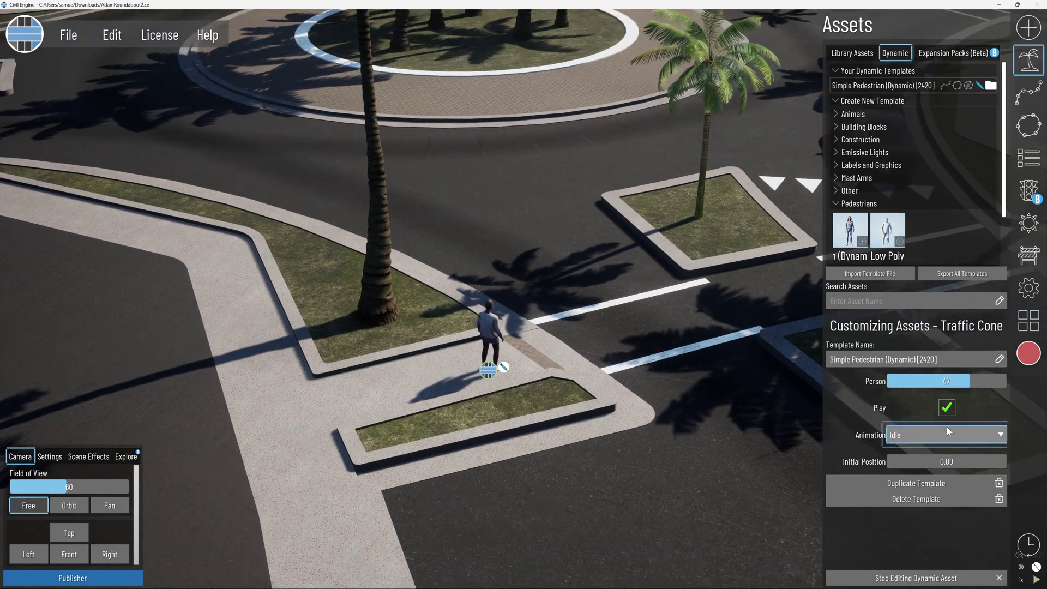
pyautogui.click(947, 435)
pyautogui.click(943, 245)
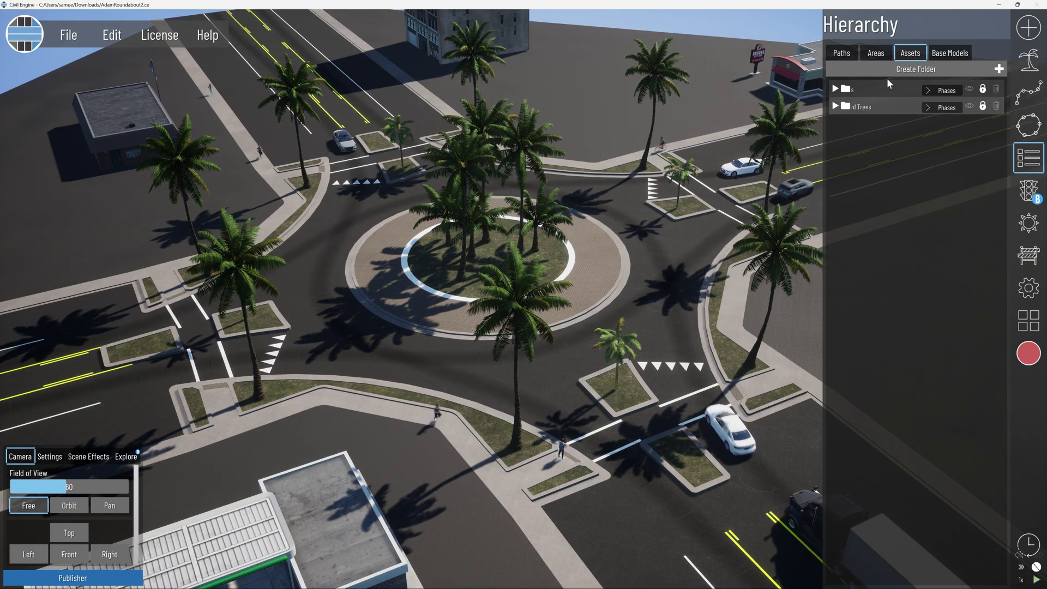
# Review the path folders in the hierarchy and hide the Buildings asset folder
pyautogui.click(852, 57)
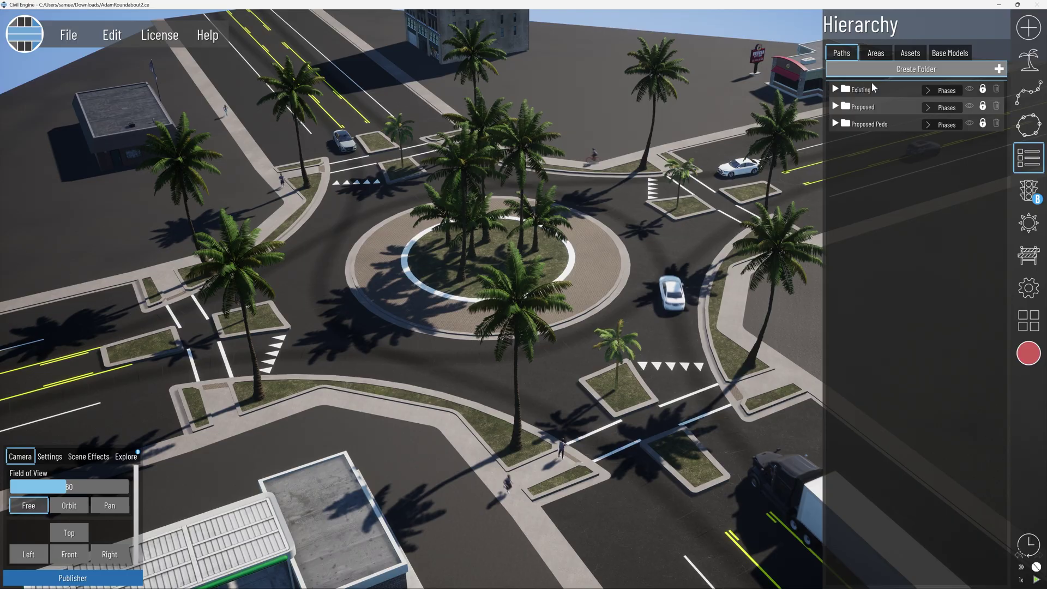
pyautogui.moveTo(554, 351); pyautogui.dragTo(565, 348, button='middle')
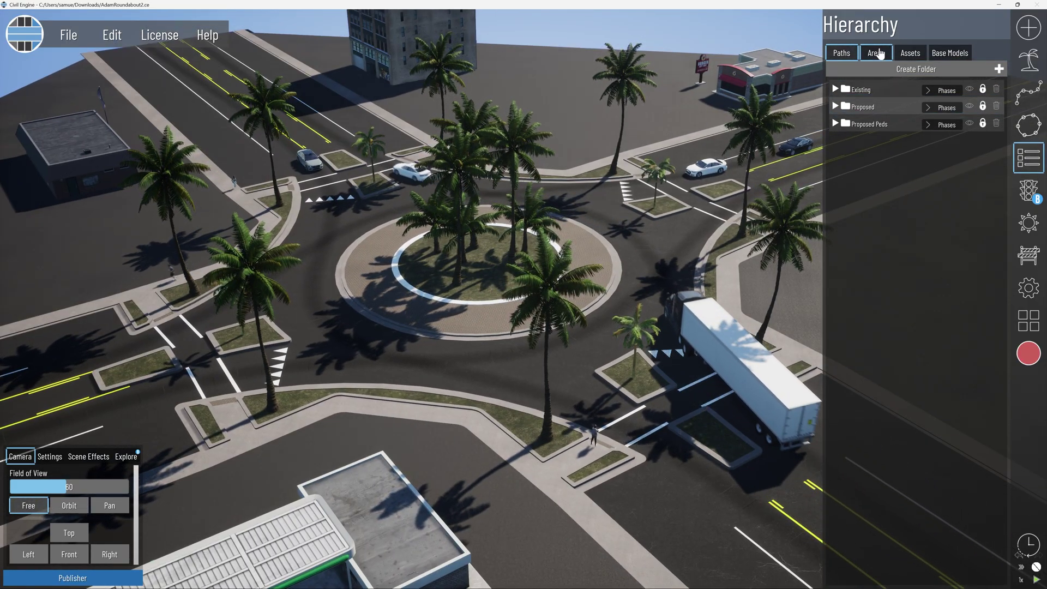
pyautogui.click(910, 53)
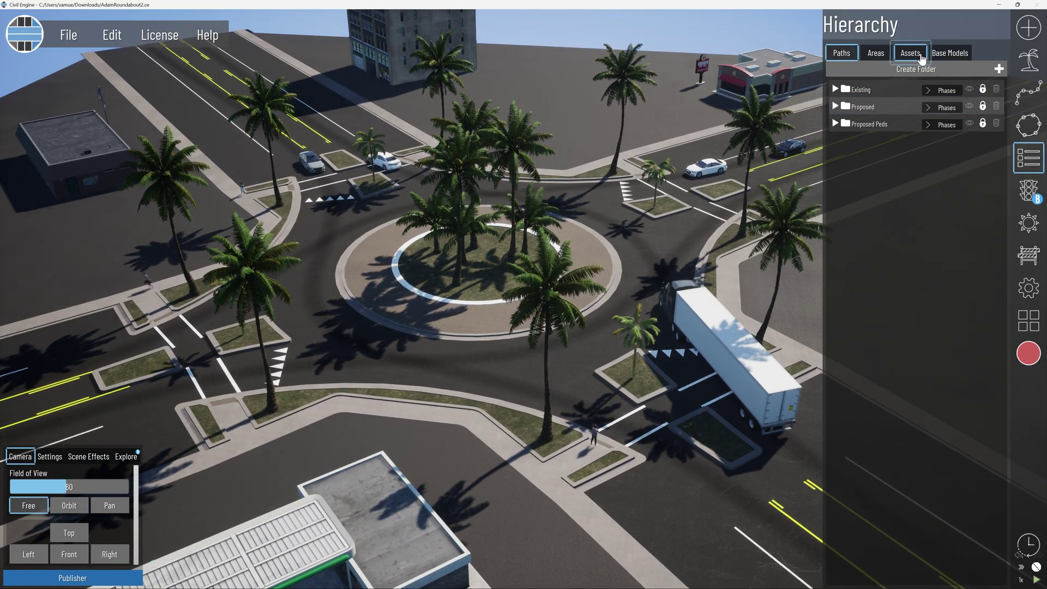
pyautogui.click(973, 90)
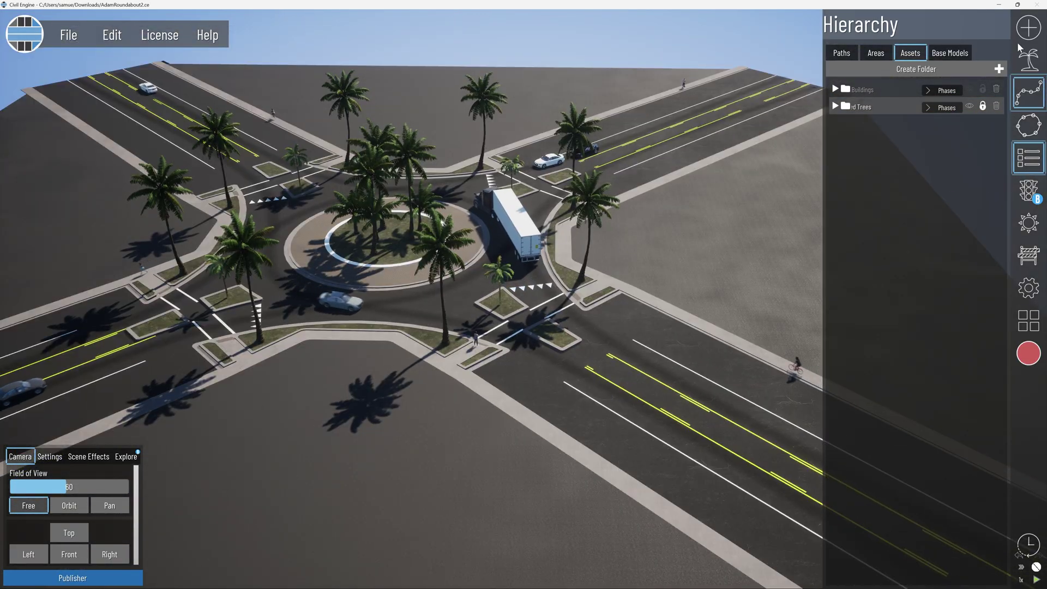
# Paint the ground surfaces around the proposed roundabout with the Grass 1 texture
pyautogui.click(1028, 30)
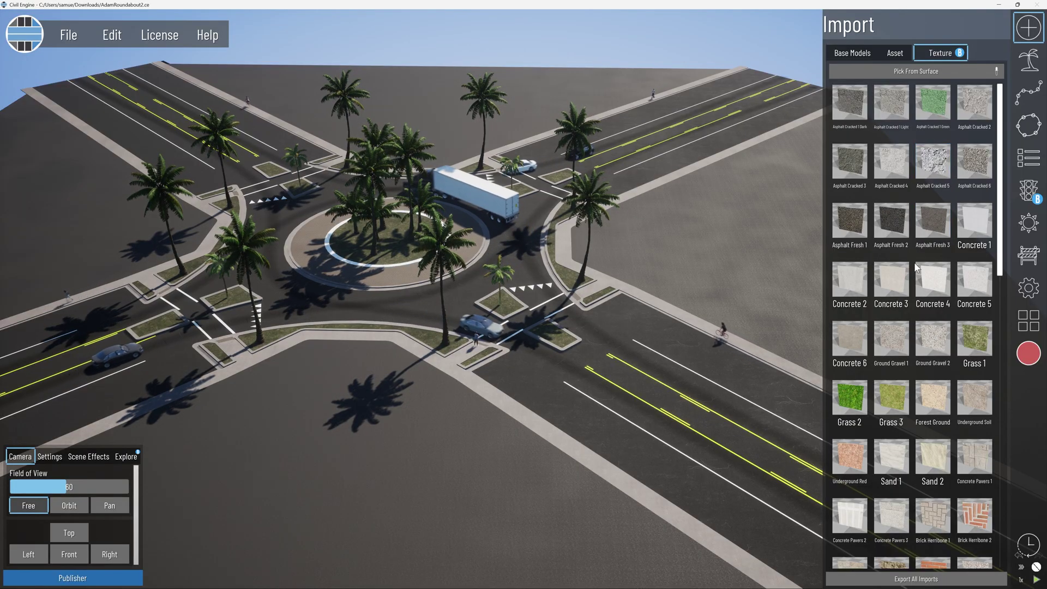
pyautogui.scroll(-2, 916, 268)
pyautogui.click(974, 218)
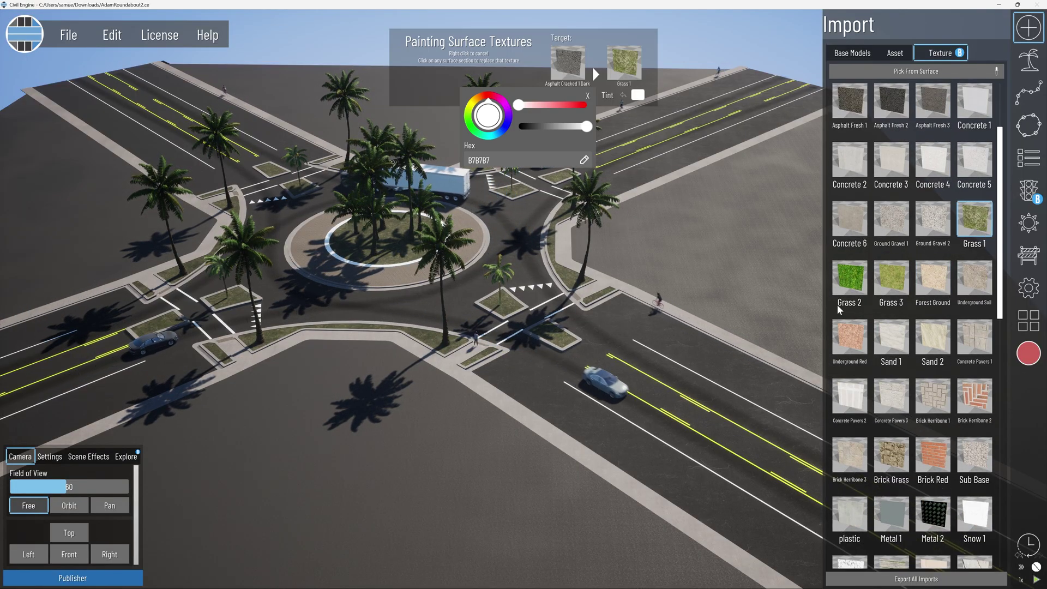
pyautogui.click(809, 277)
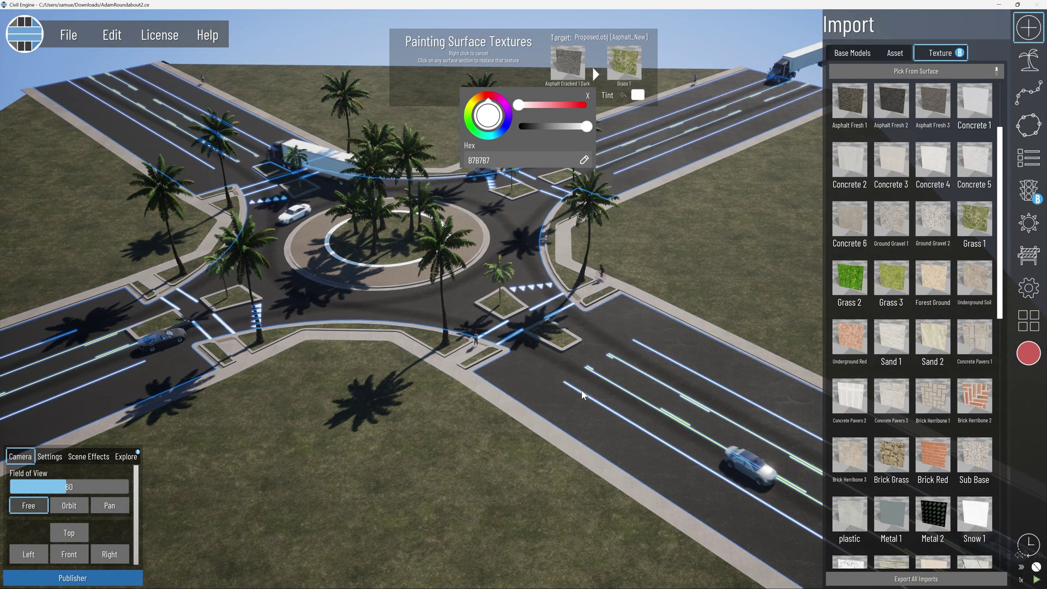
# Repaint the ground around the proposed roundabout with the Grass 3 texture and finish painting
pyautogui.click(891, 281)
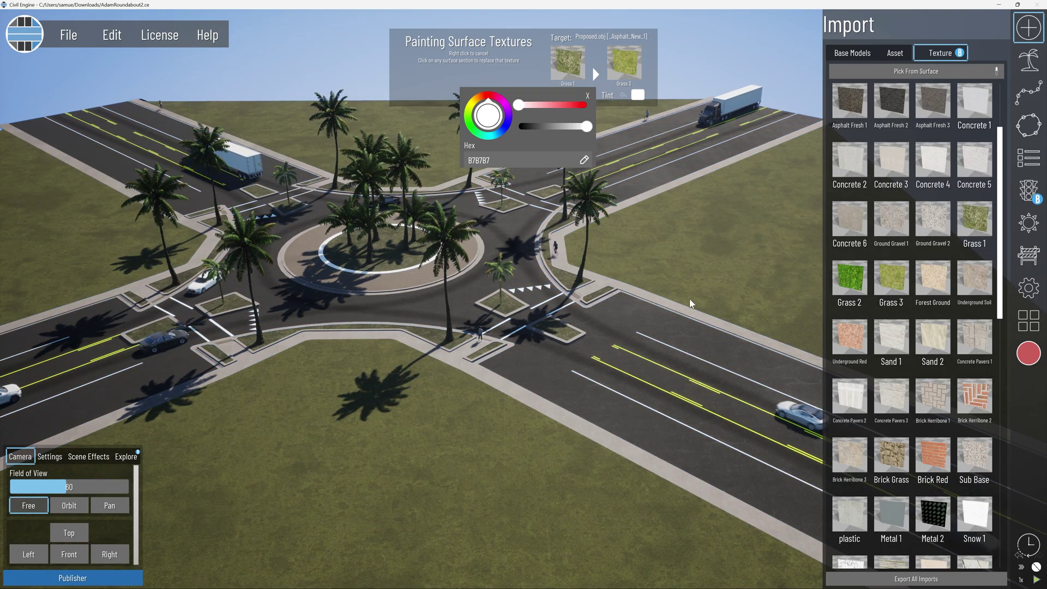
pyautogui.moveTo(690, 299); pyautogui.dragTo(706, 300, button='middle')
pyautogui.rightClick(640, 286)
pyautogui.moveTo(638, 284); pyautogui.dragTo(639, 279, button='middle')
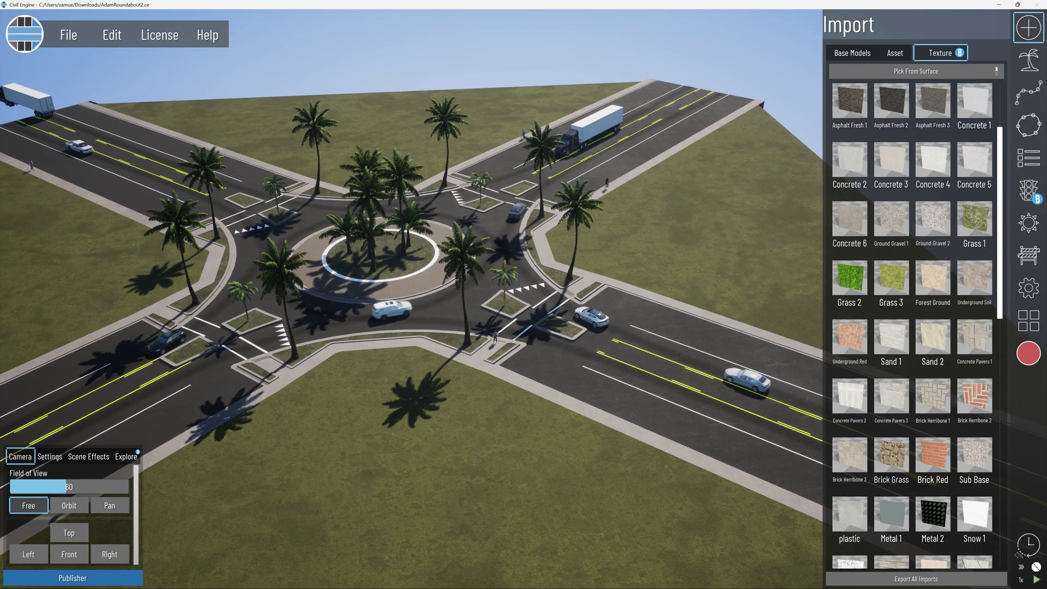
# Fill the four grass corners around the roundabout with areas from the Jungle vegetation collection
pyautogui.click(1039, 126)
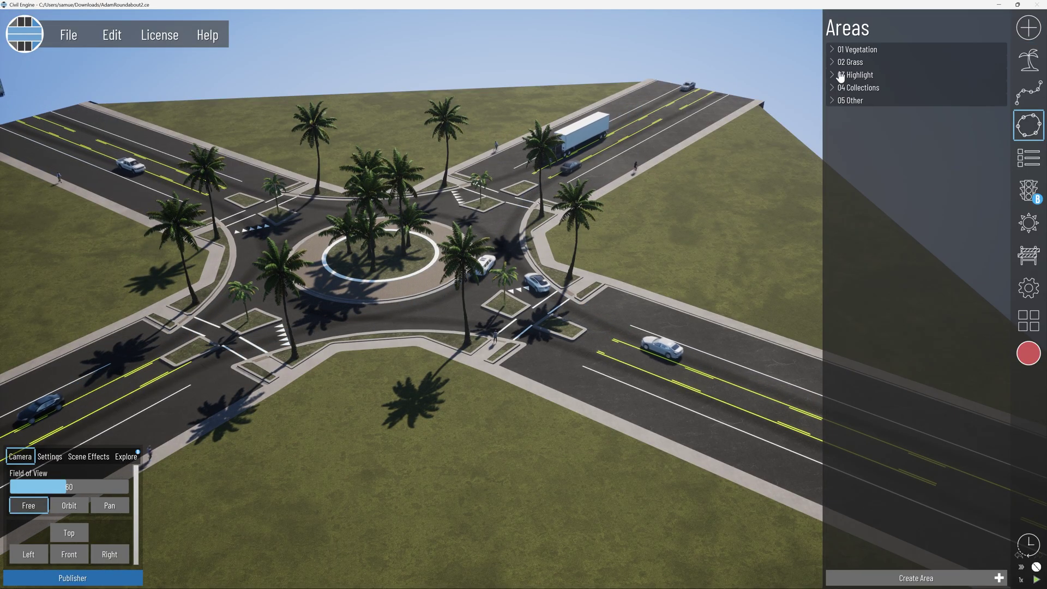
pyautogui.click(835, 51)
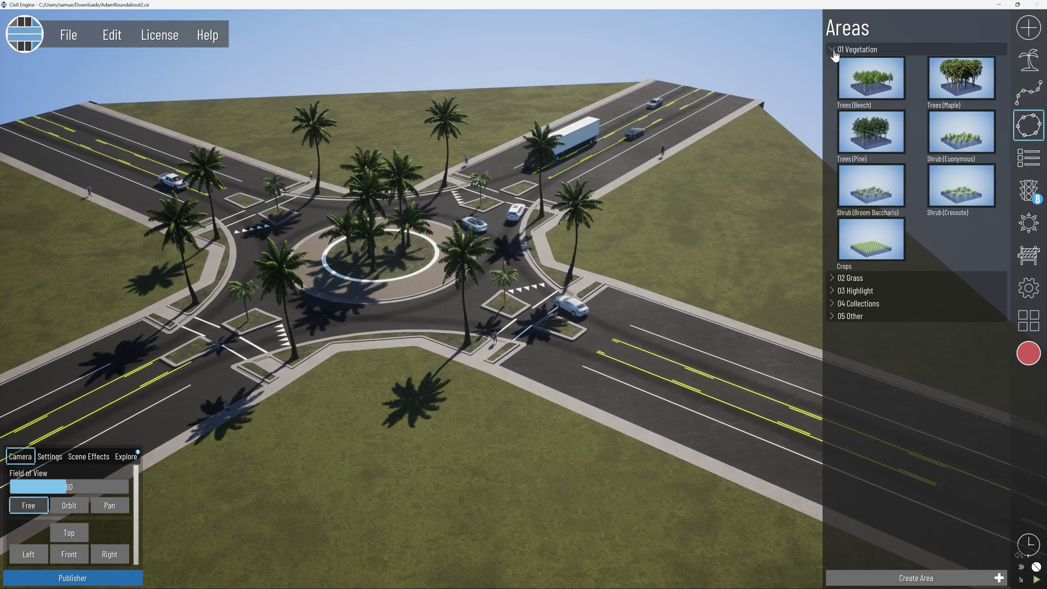
pyautogui.click(835, 52)
pyautogui.click(834, 88)
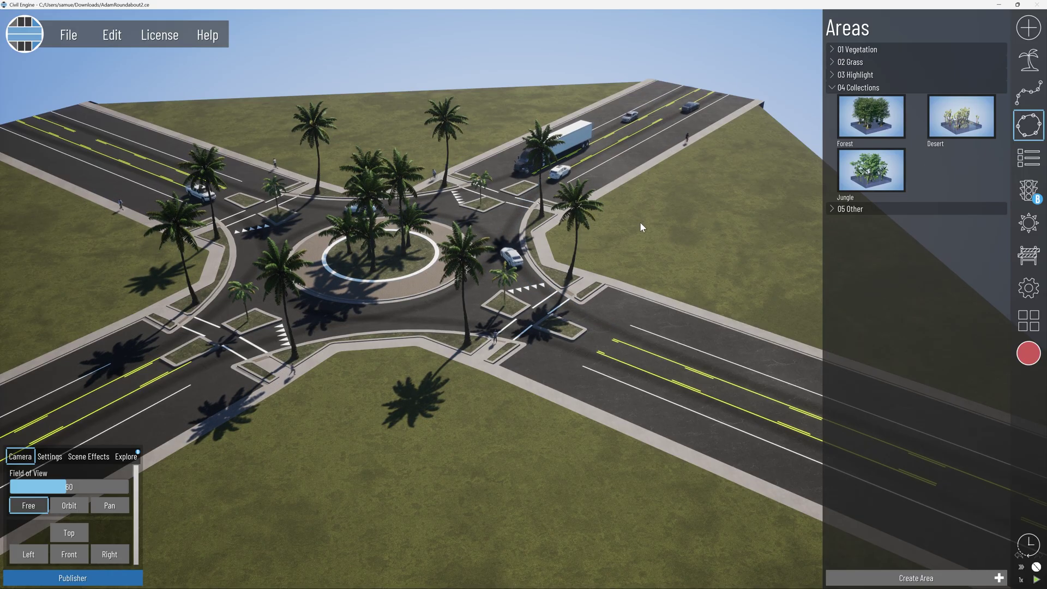
pyautogui.moveTo(641, 222); pyautogui.dragTo(695, 240, button='right')
pyautogui.moveTo(695, 240); pyautogui.dragTo(641, 270, button='middle')
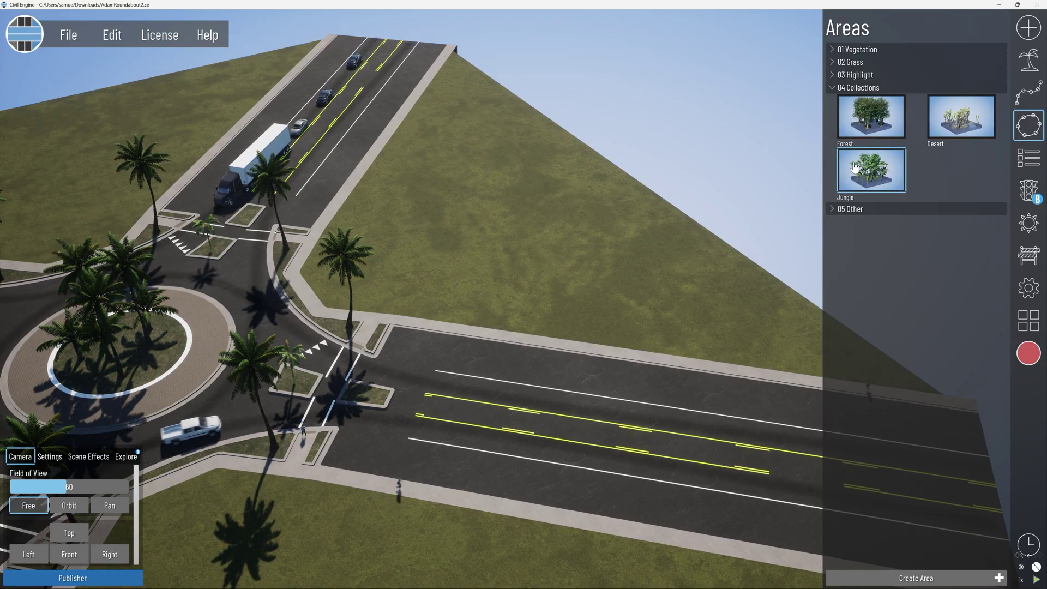
pyautogui.click(458, 63)
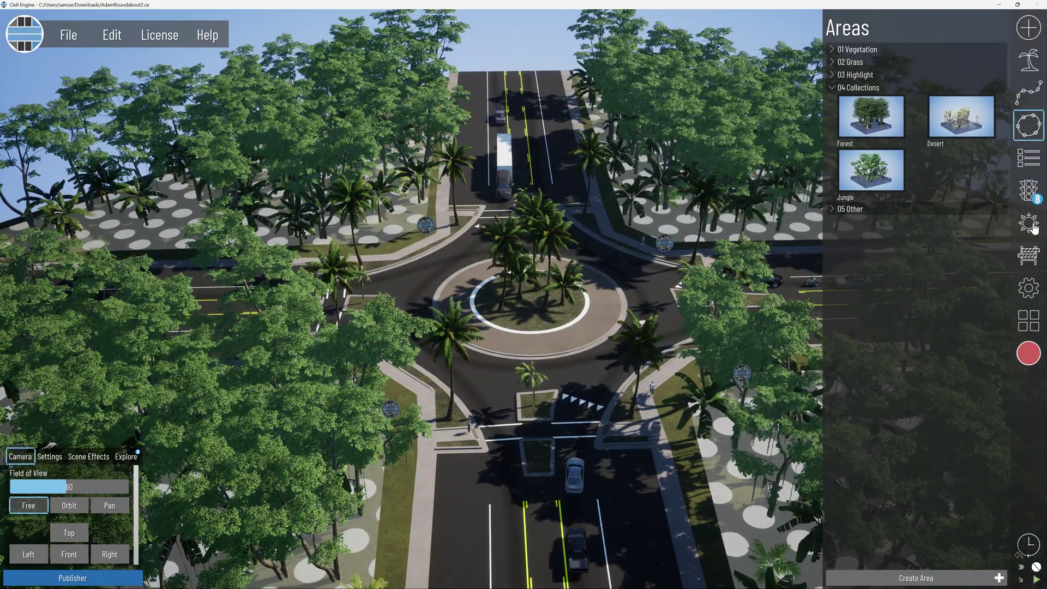
# Show the existing intersection's phase and hide the Proposed phase
pyautogui.click(1030, 170)
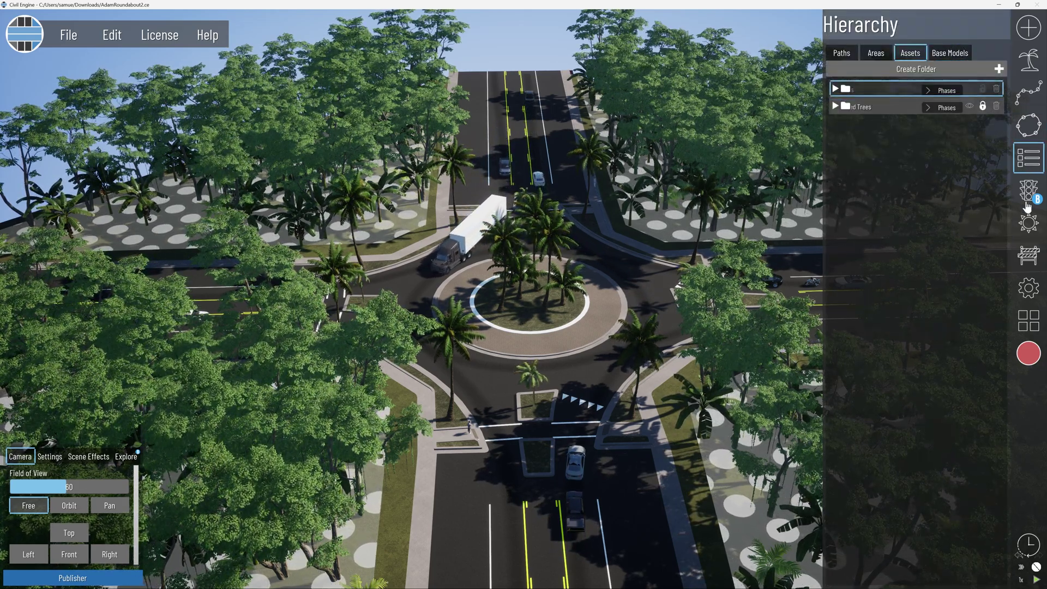
pyautogui.click(1028, 192)
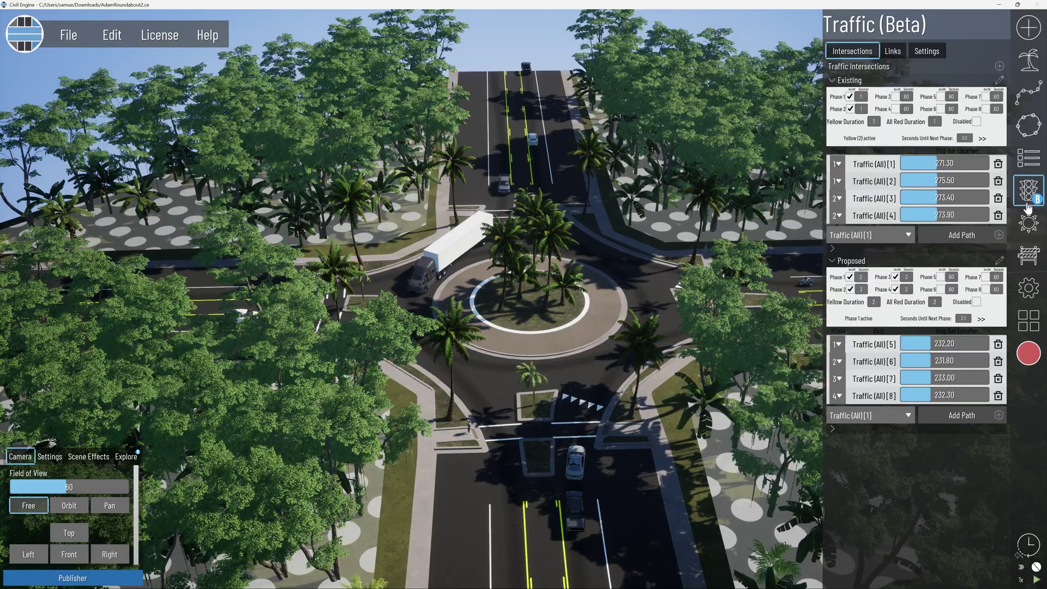
pyautogui.click(1029, 254)
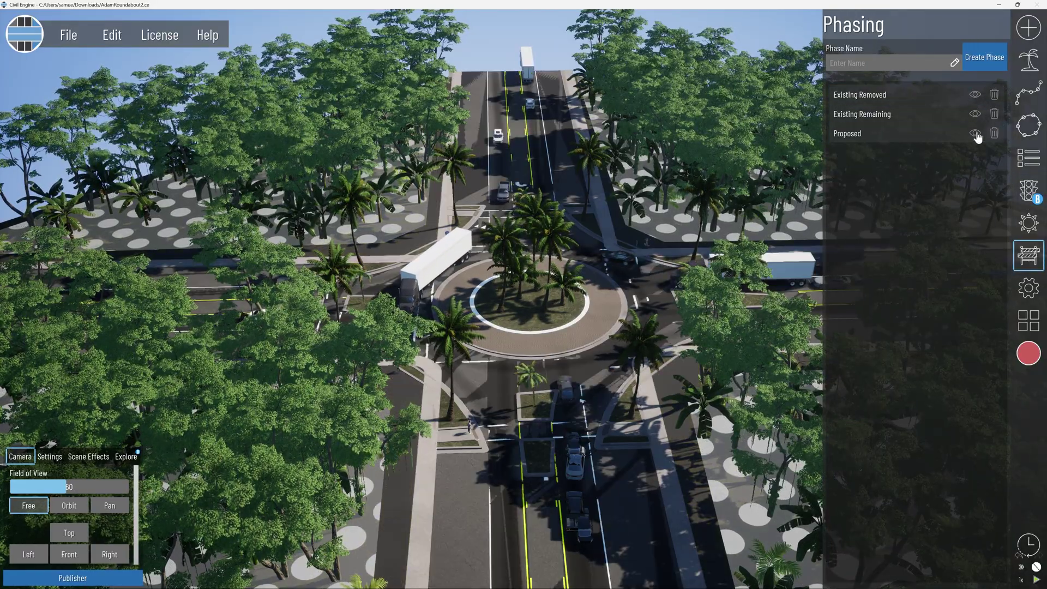
pyautogui.click(976, 134)
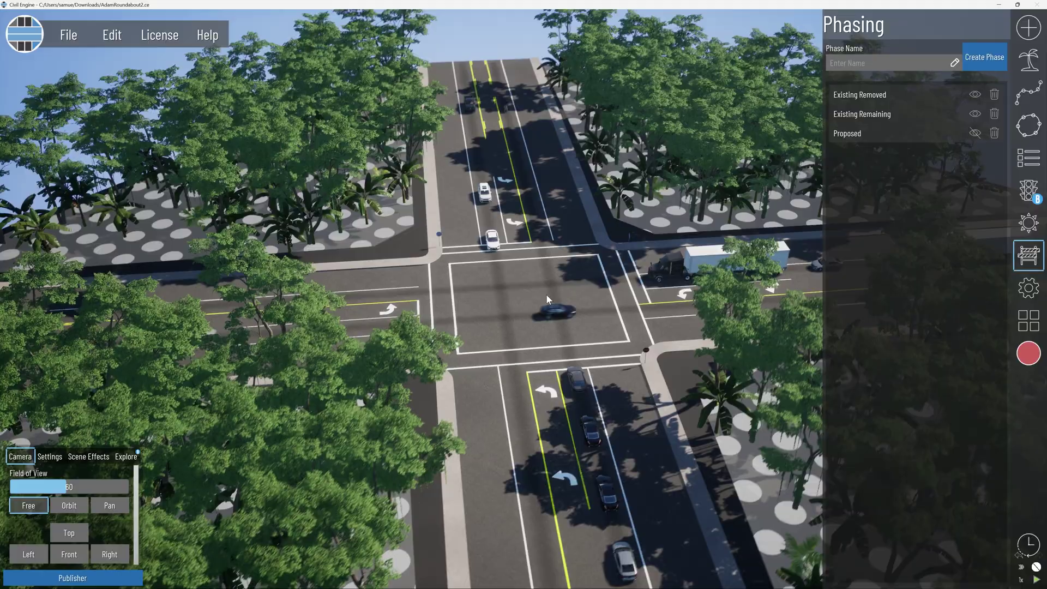
pyautogui.moveTo(545, 293); pyautogui.dragTo(611, 297, button='middle')
# Paint the ground around the existing intersection with the Grass 1 texture and hide the white-dotted overlay of the tree areas
pyautogui.click(1033, 33)
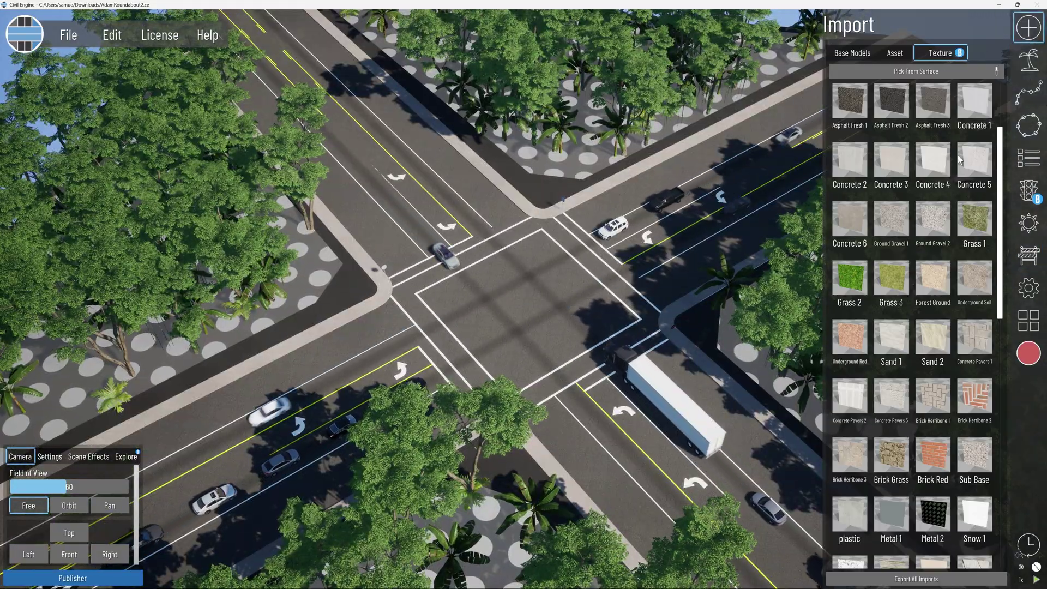
pyautogui.click(532, 175)
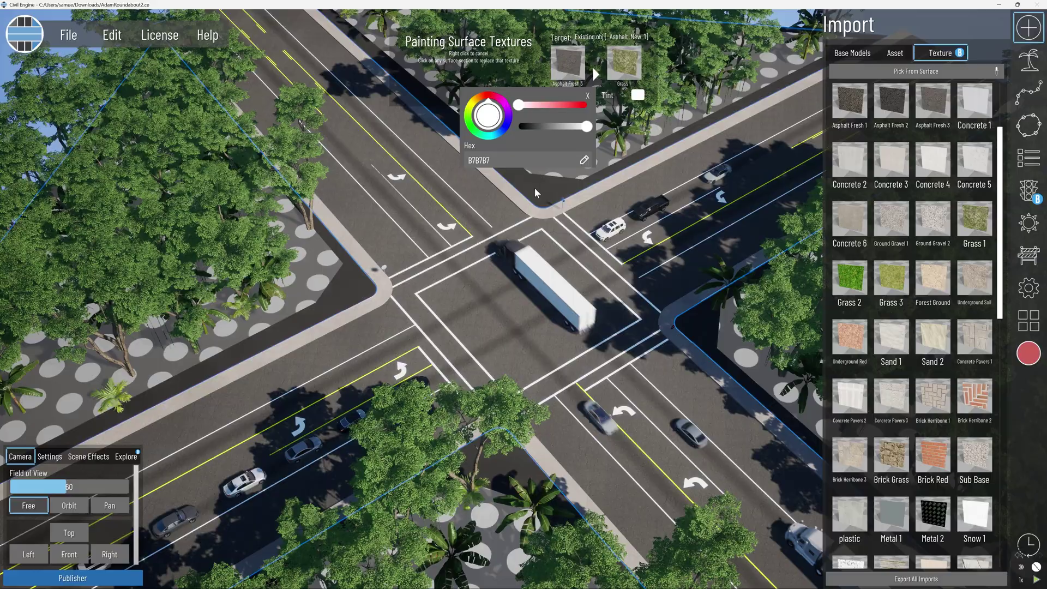
pyautogui.moveTo(523, 240)
pyautogui.mouseDown(button='right')
pyautogui.moveTo(470, 300)
pyautogui.moveTo(497, 316)
pyautogui.moveTo(539, 313)
pyautogui.mouseUp(button='right')
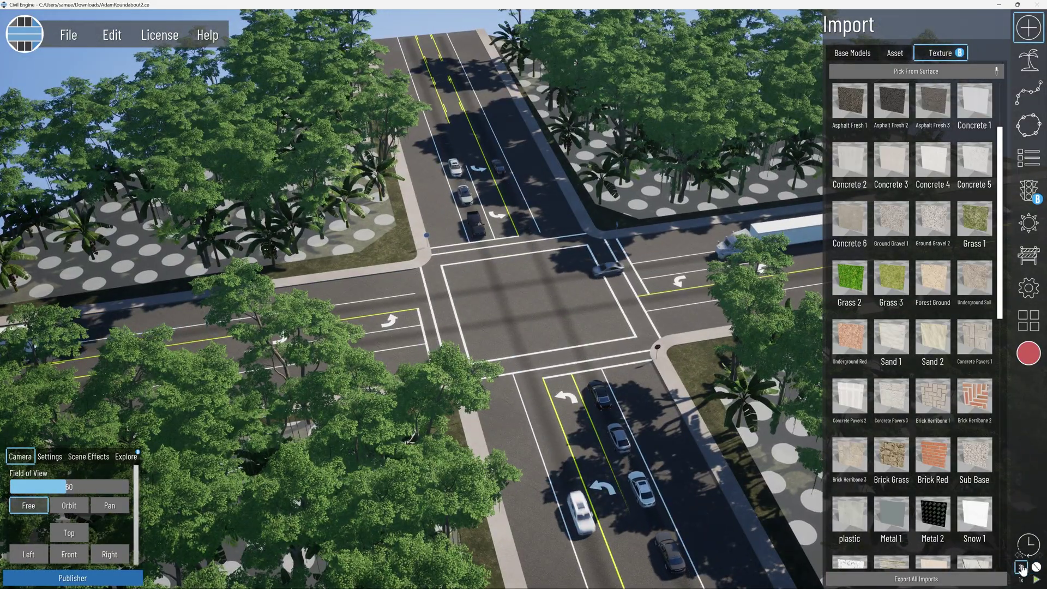
pyautogui.click(1023, 569)
pyautogui.click(1035, 523)
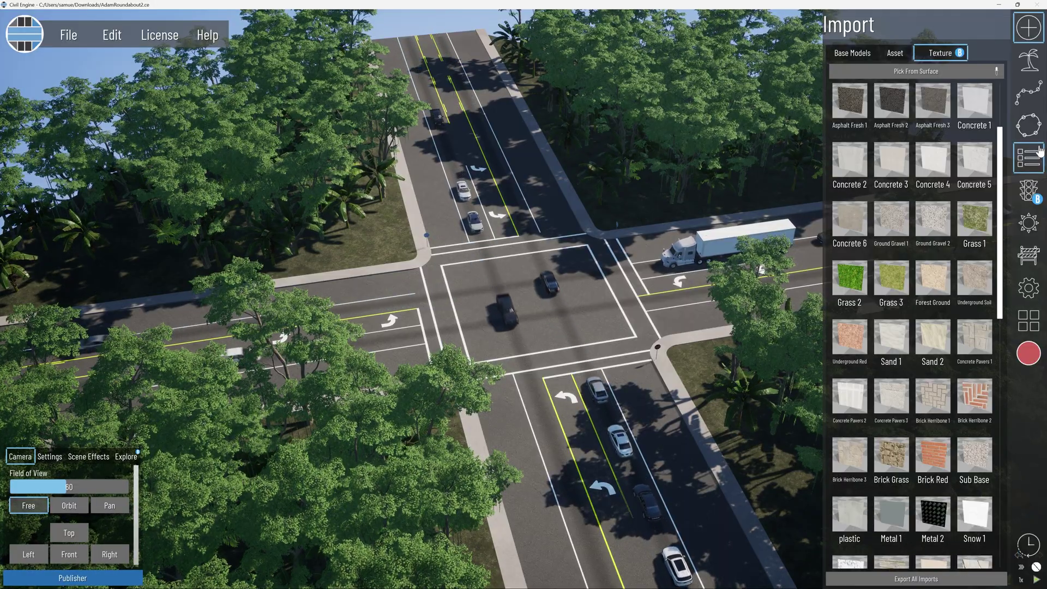
# Group the four Jungle areas into a new folder in the hierarchy
pyautogui.click(1030, 170)
pyautogui.click(876, 53)
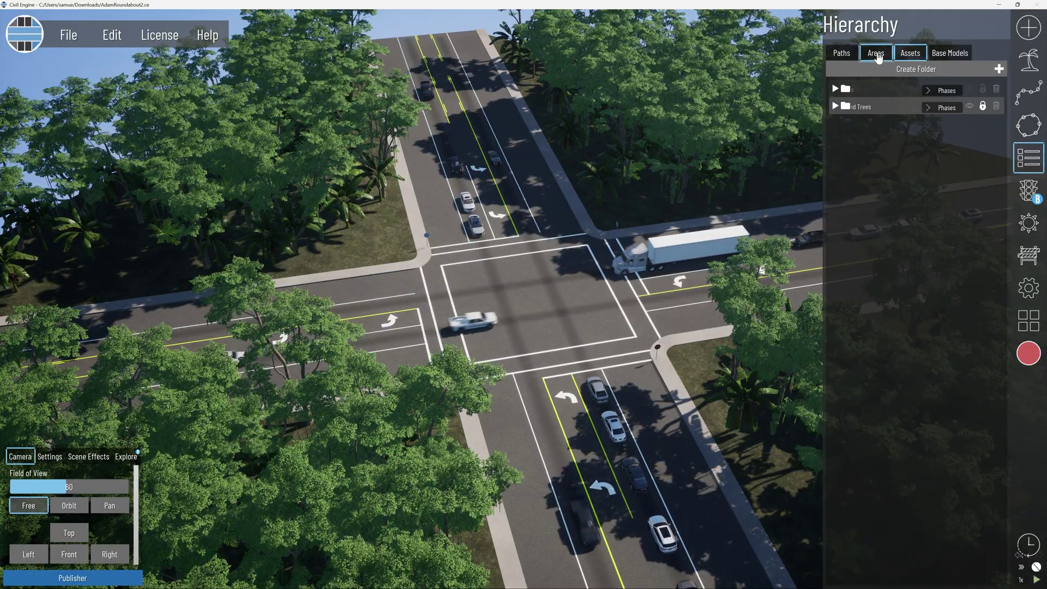
pyautogui.click(866, 92)
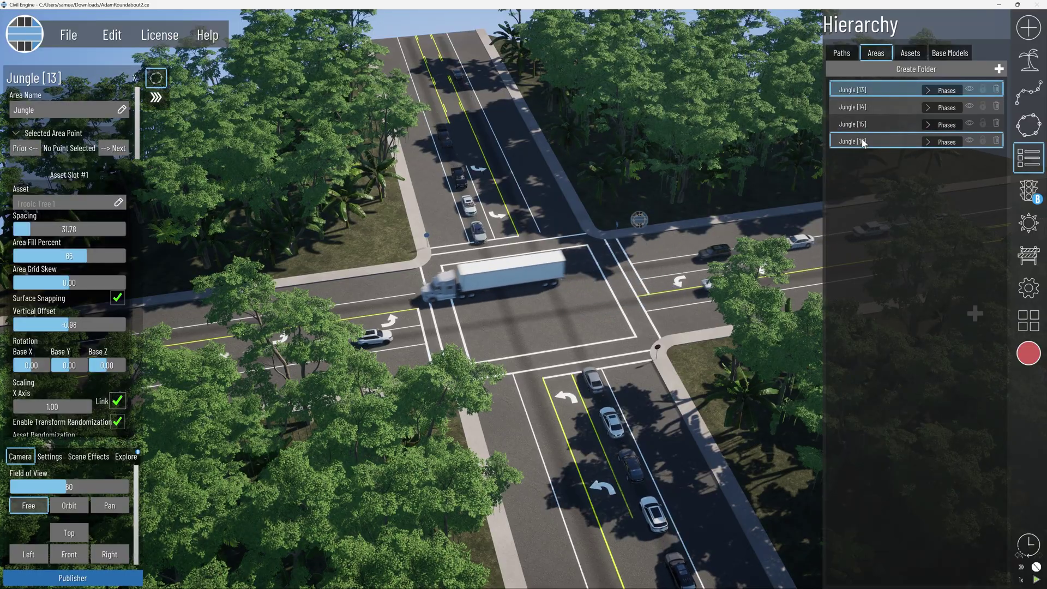
pyautogui.keyDown('shift'); pyautogui.click(861, 140); pyautogui.keyUp('shift')
pyautogui.rightClick(862, 141)
pyautogui.click(904, 176)
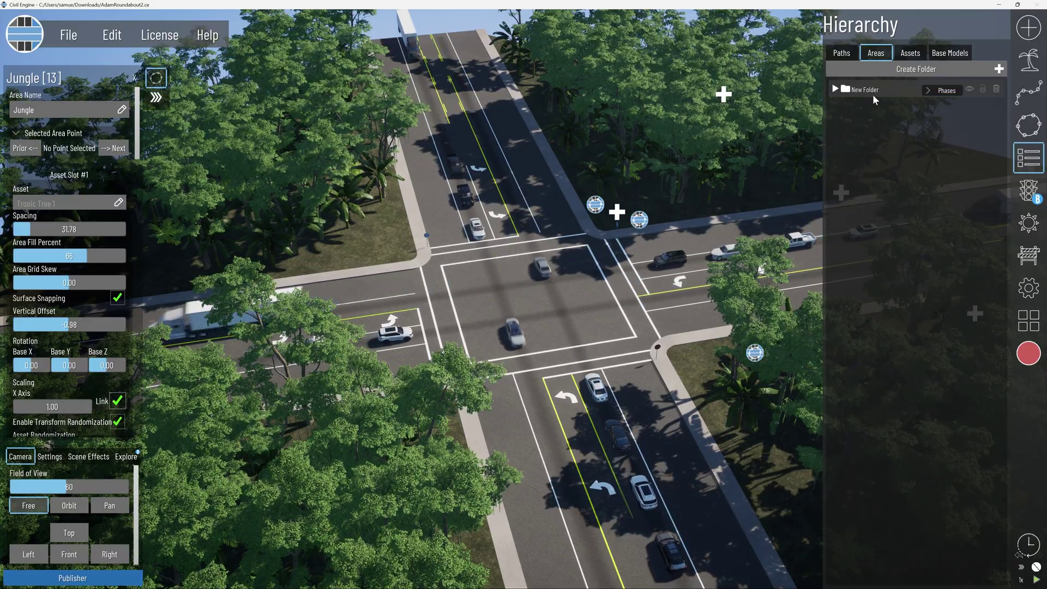
# Rename the new area folder as Existing Trees, assign it to the Existing Remaining phase and lock it
pyautogui.doubleClick(862, 90)
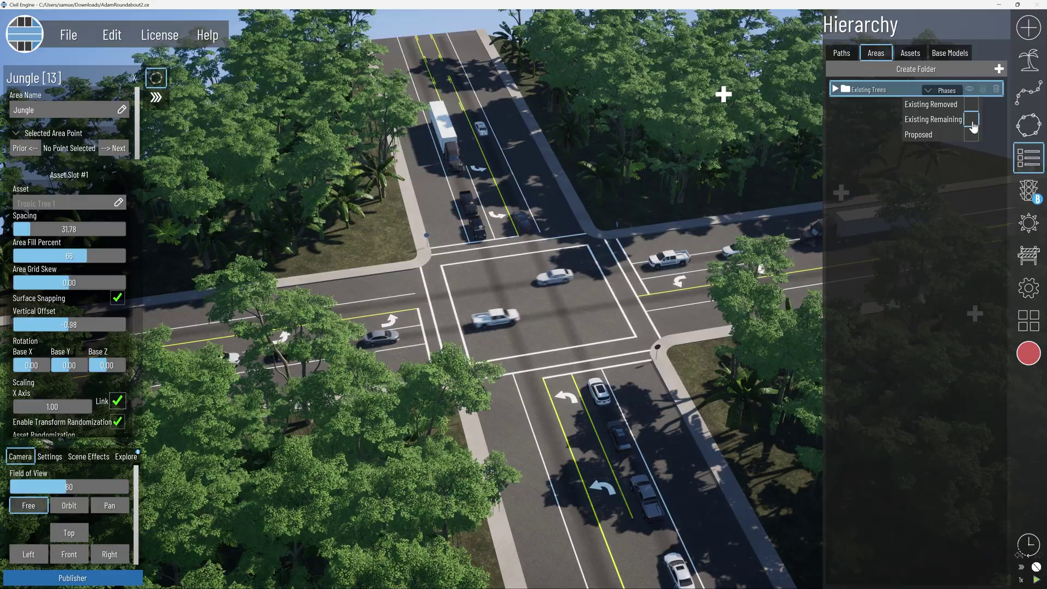
pyautogui.click(727, 178)
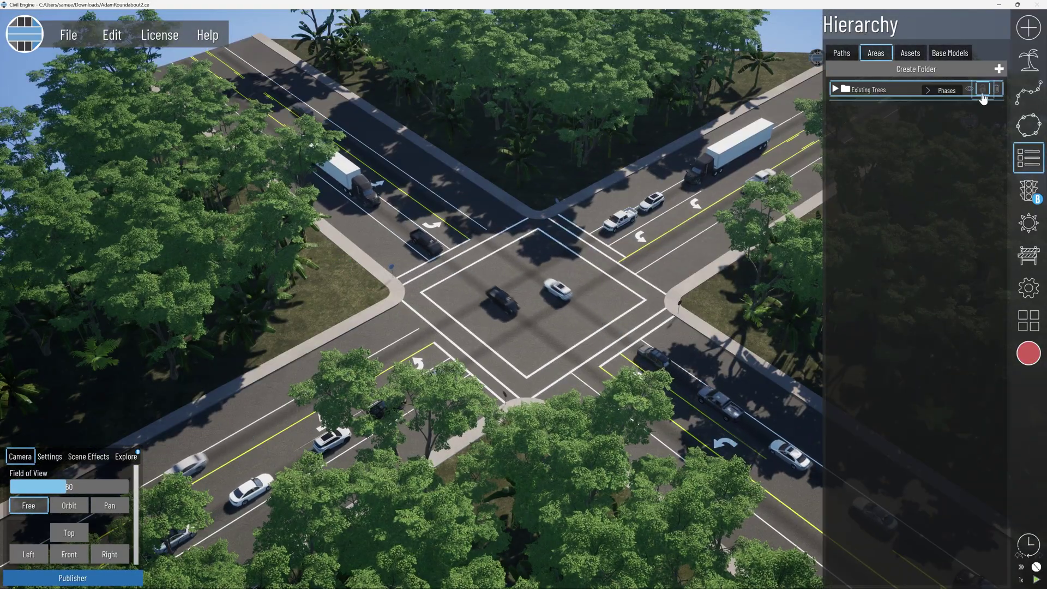
pyautogui.click(983, 91)
# Open the Publisher and scrub the phasing timeline to January 1, 2026 to check the jungle trees around the existing intersection
pyautogui.moveTo(562, 297); pyautogui.dragTo(596, 311, button='middle')
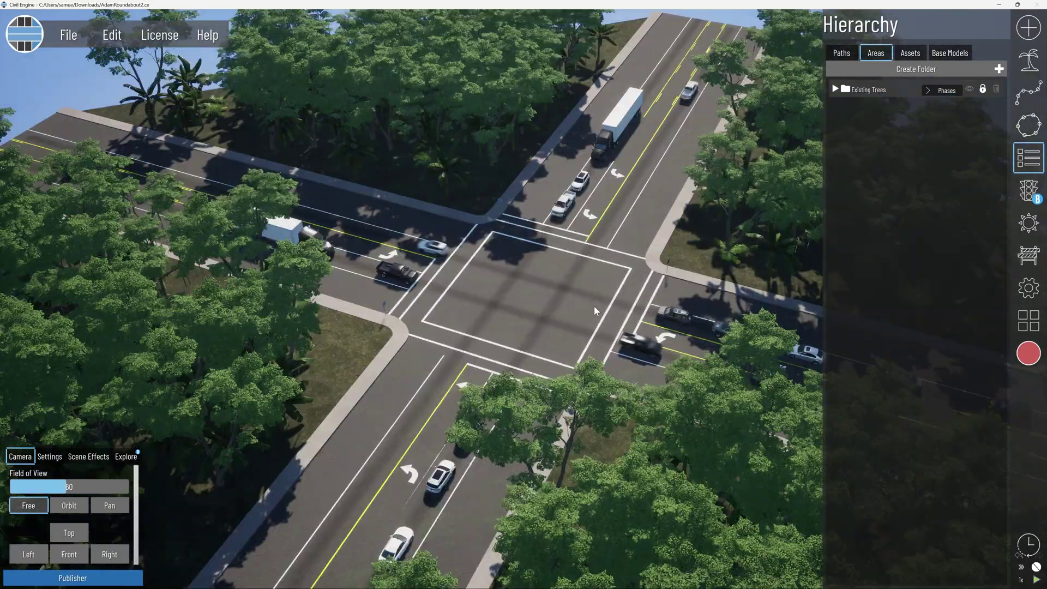
pyautogui.scroll(3, 568, 327)
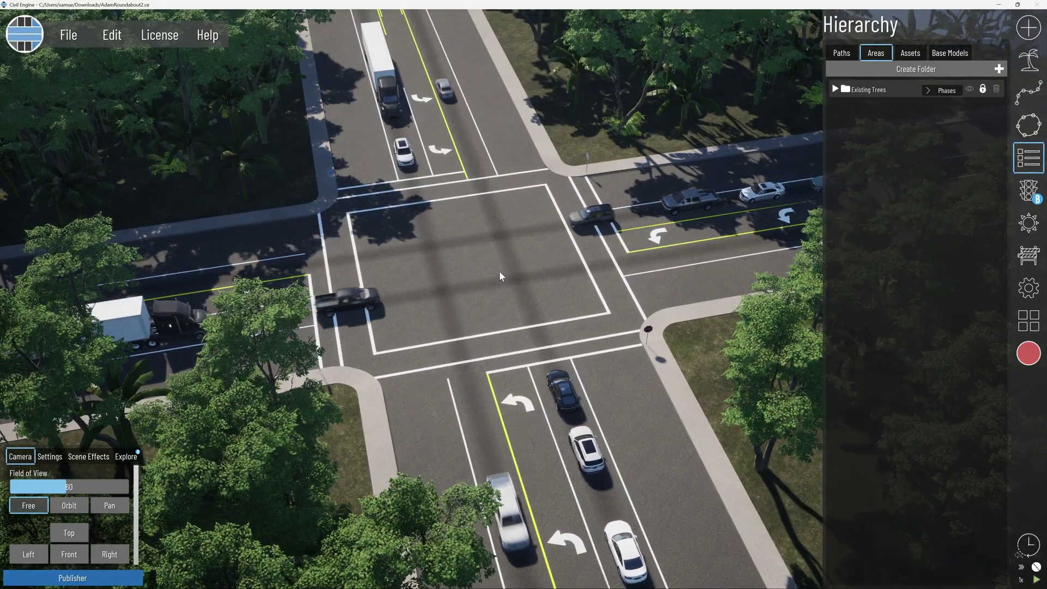
pyautogui.moveTo(434, 303); pyautogui.dragTo(393, 310, button='middle')
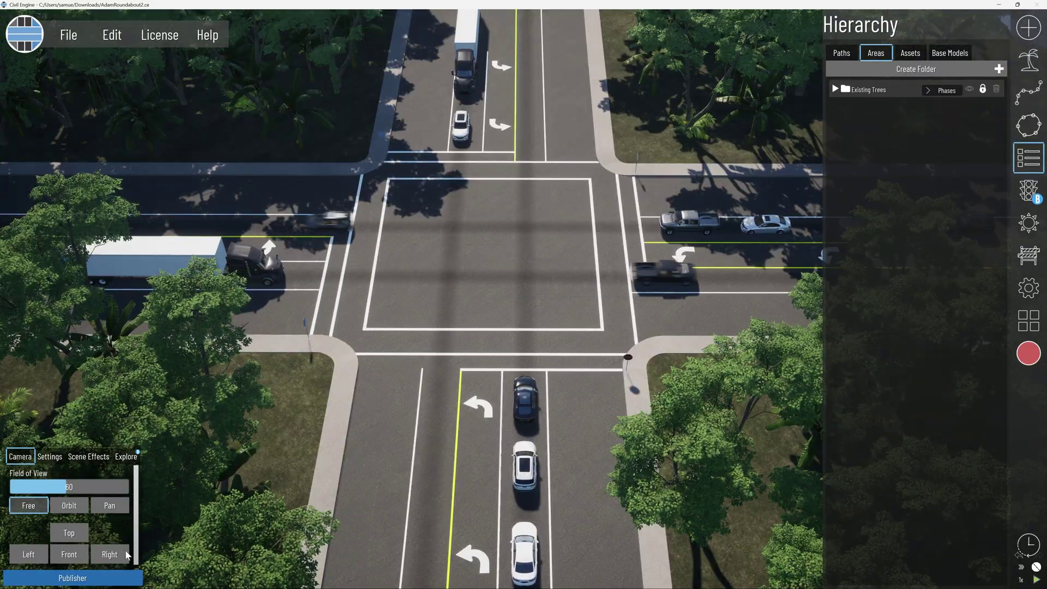
pyautogui.click(102, 577)
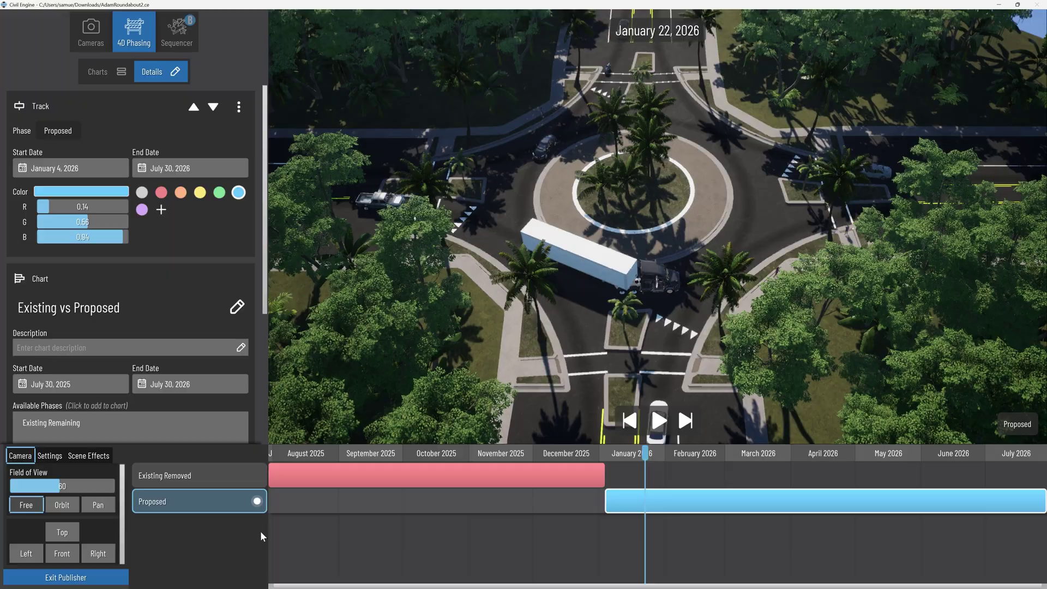
pyautogui.moveTo(645, 452); pyautogui.dragTo(600, 451)
pyautogui.moveTo(611, 322); pyautogui.dragTo(670, 320, button='middle')
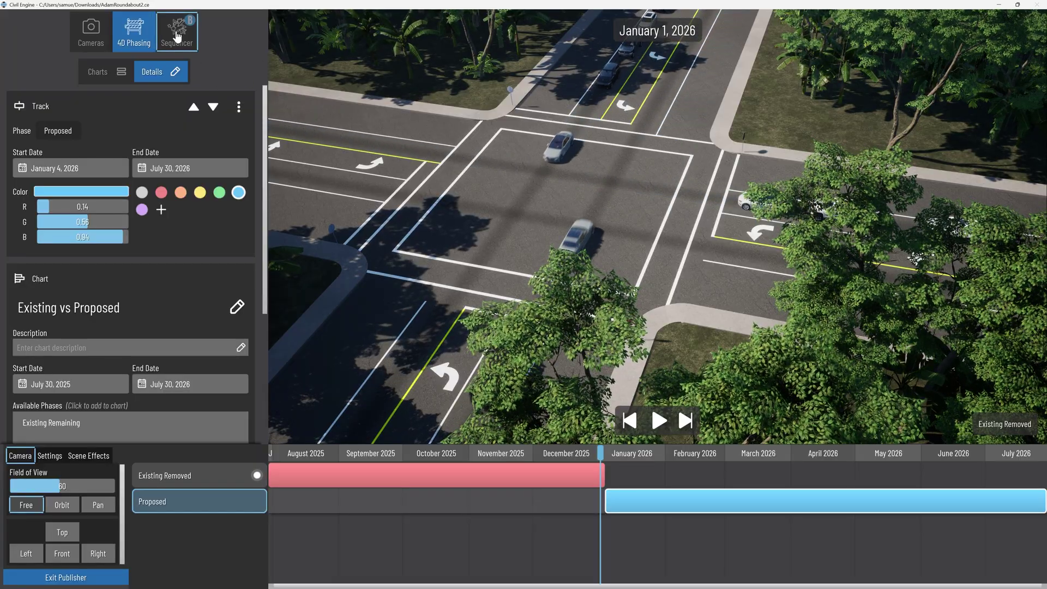
# Create a new timeline in the Publisher's Sequencer
pyautogui.scroll(-5, 149, 297)
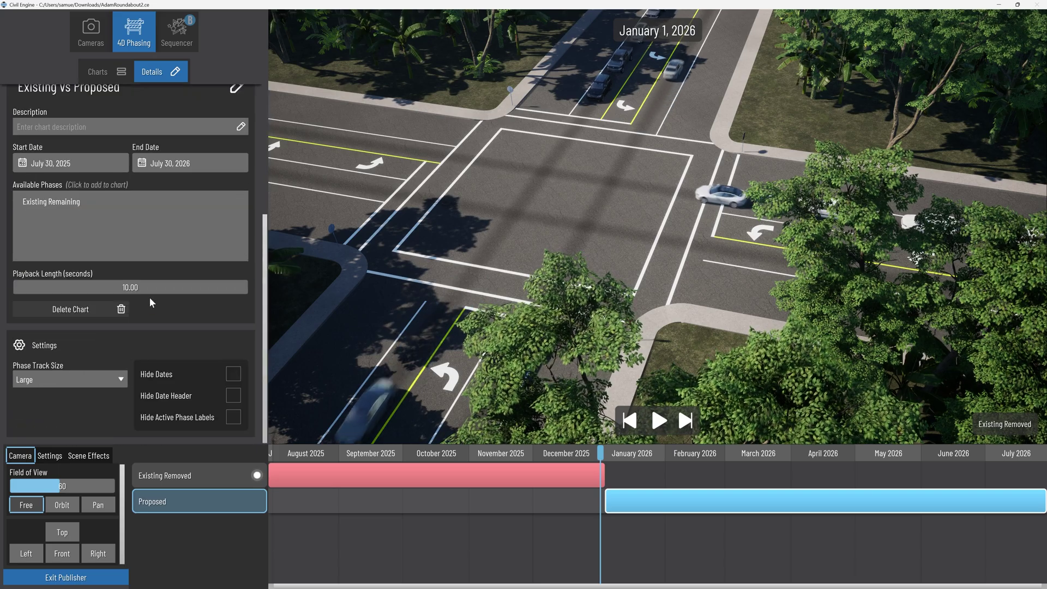
pyautogui.scroll(5, 149, 296)
pyautogui.click(176, 33)
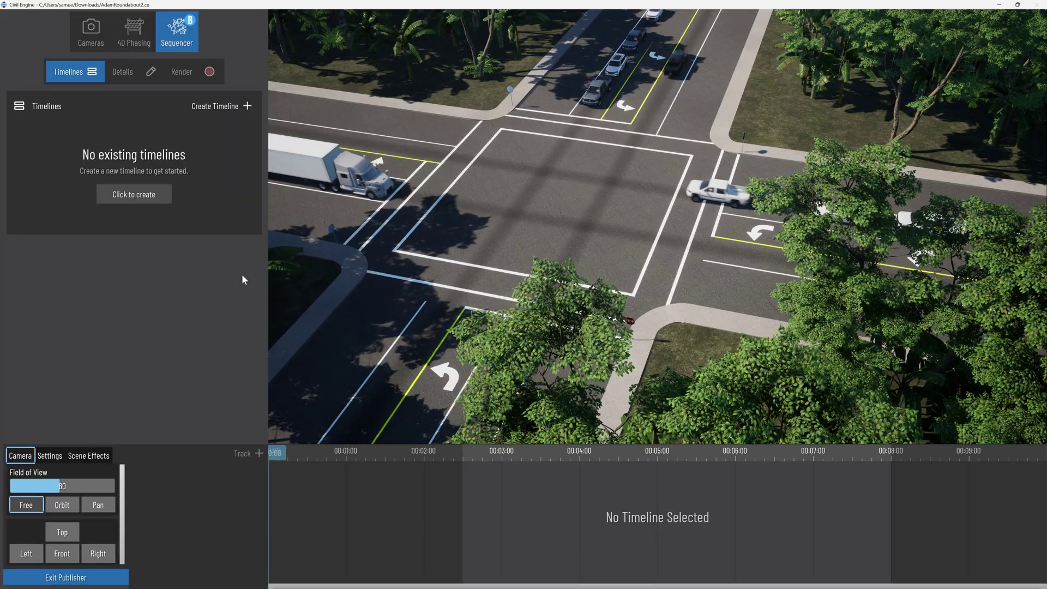
pyautogui.click(132, 198)
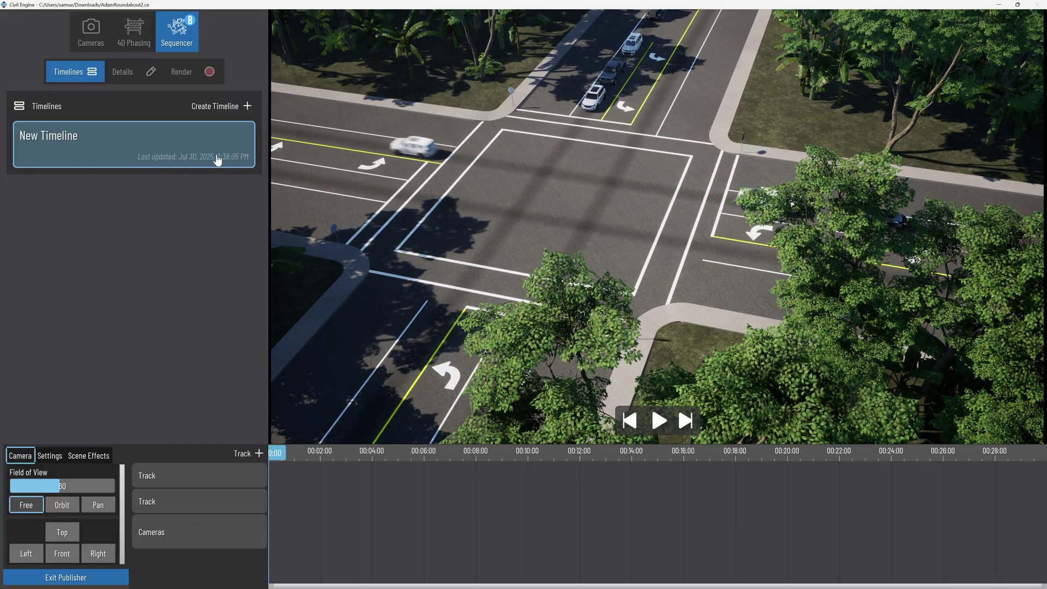
# Create a new video camera set in the Publisher's Cameras, with the view framed over the existing intersection
pyautogui.click(91, 32)
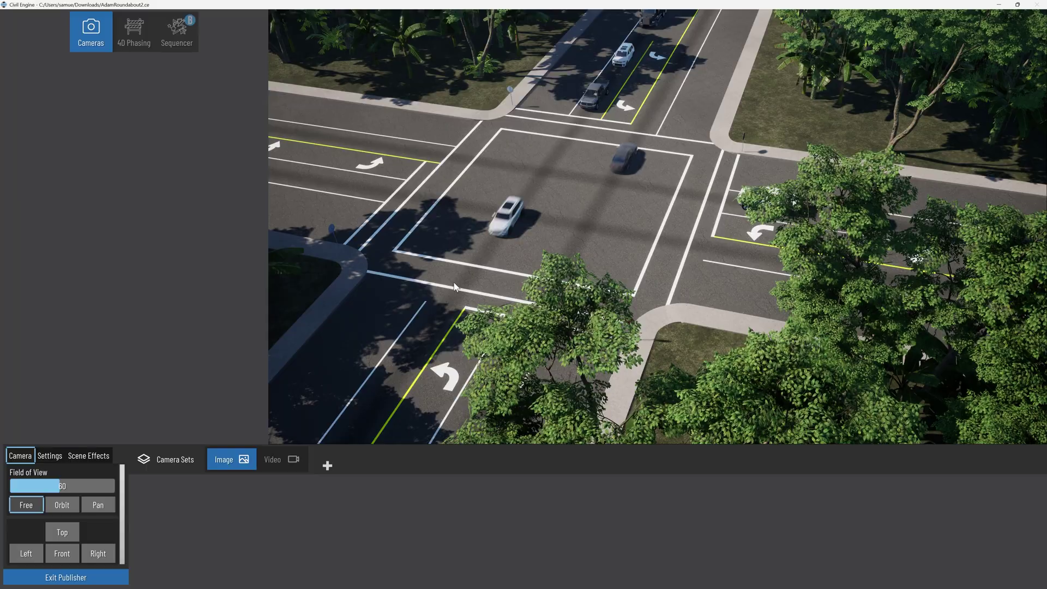
pyautogui.moveTo(454, 287); pyautogui.dragTo(434, 324, button='right')
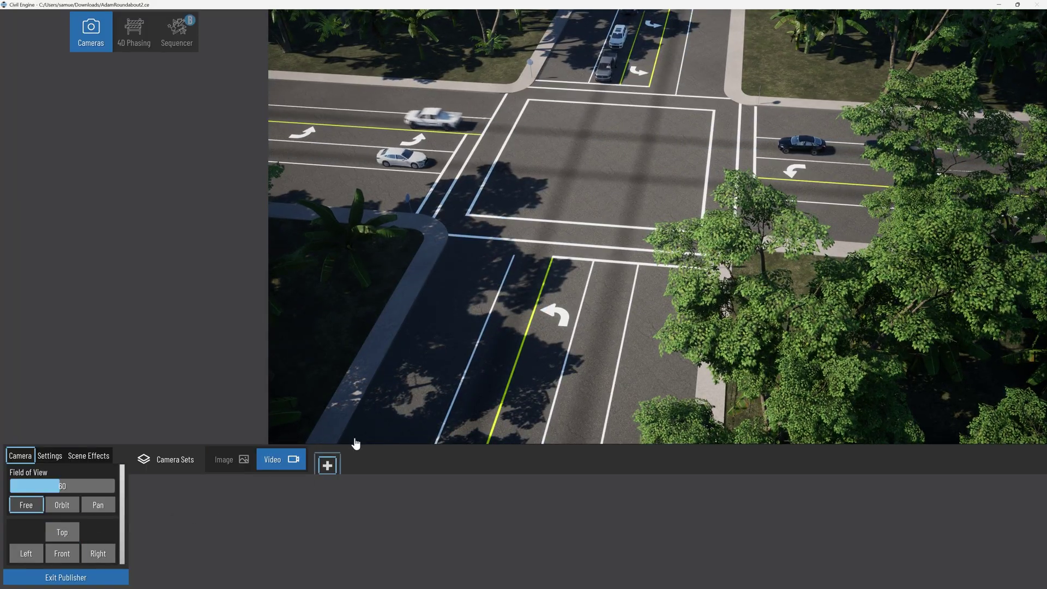
pyautogui.moveTo(515, 312); pyautogui.dragTo(493, 312, button='right')
pyautogui.scroll(-2, 493, 312)
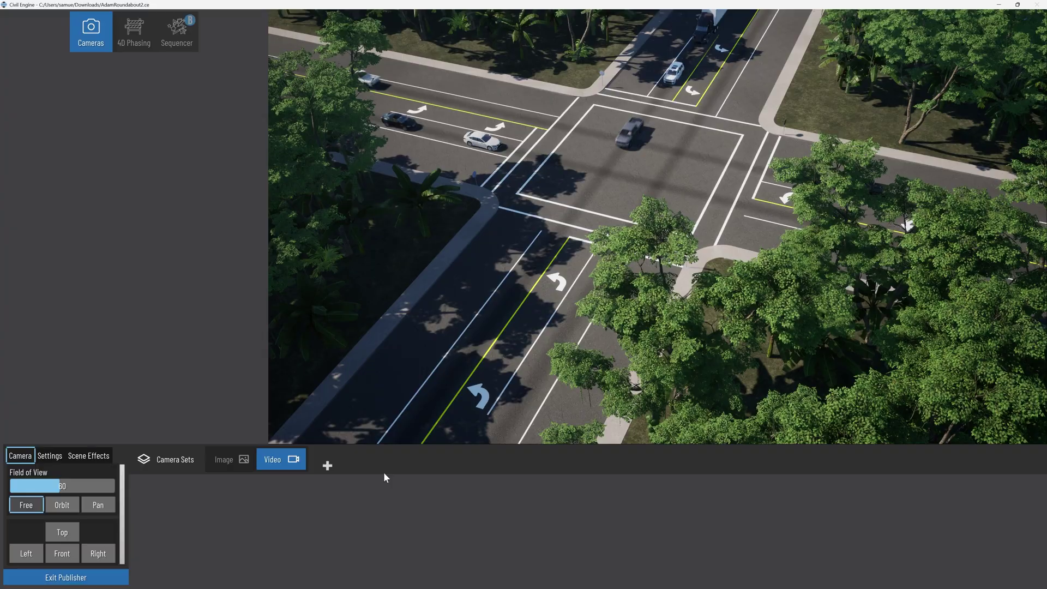
pyautogui.click(328, 466)
# Add two keyframes to the new video set, viewing the intersection from two different angles
pyautogui.moveTo(678, 406); pyautogui.dragTo(510, 327)
pyautogui.moveTo(511, 329); pyautogui.dragTo(423, 303, button='right')
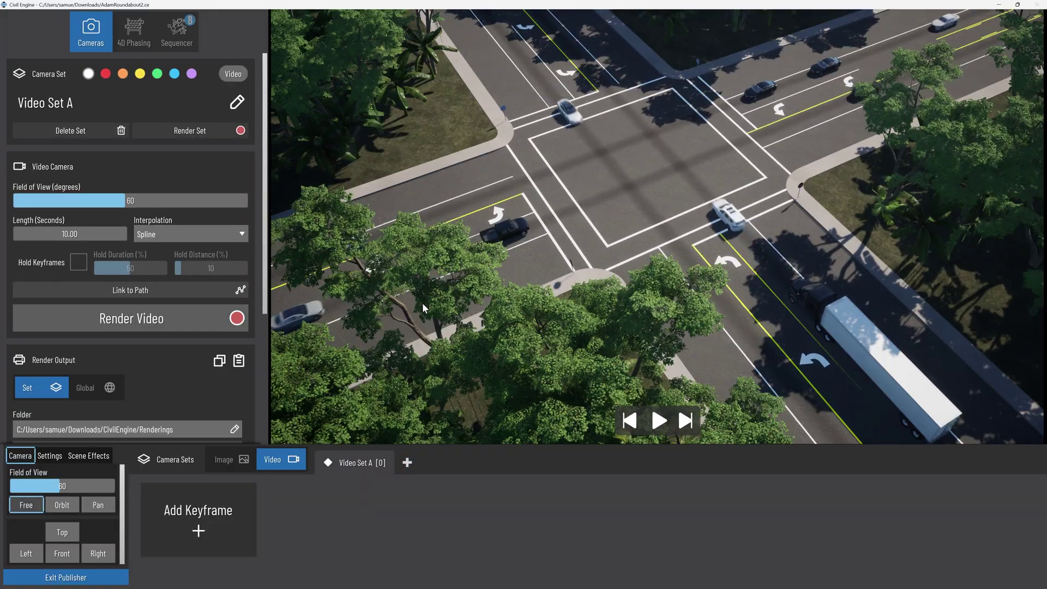
pyautogui.click(222, 521)
pyautogui.click(331, 520)
# Try Linear interpolation for the video camera and preview the camera motion
pyautogui.click(178, 234)
pyautogui.click(164, 251)
pyautogui.click(659, 422)
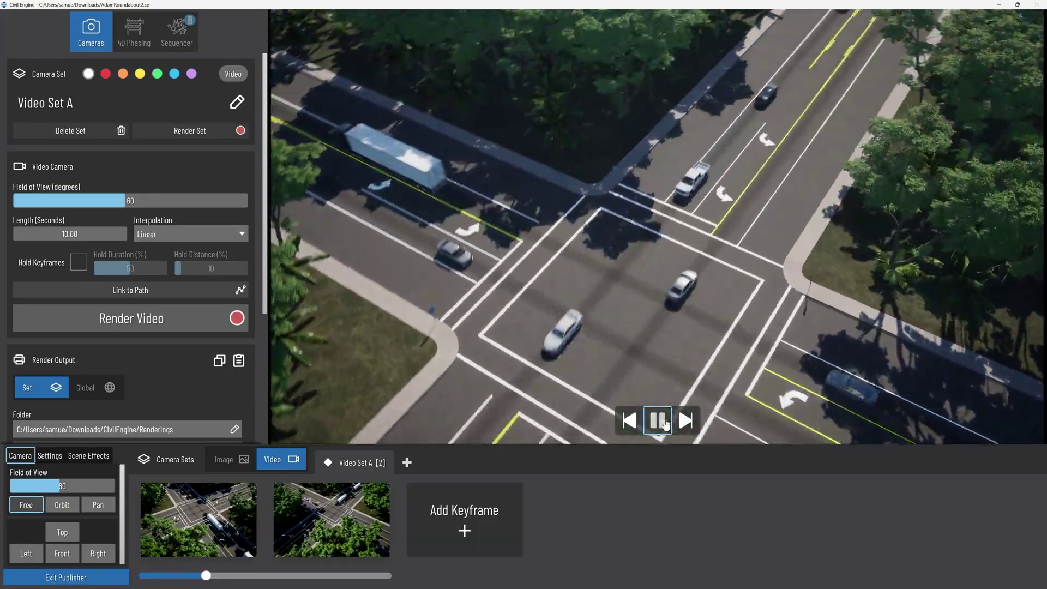
# Set the video camera's interpolation to Eased, enable Hold Keyframes with a 50-degree field of view, and preview the motion
pyautogui.click(178, 233)
pyautogui.click(164, 285)
pyautogui.click(663, 423)
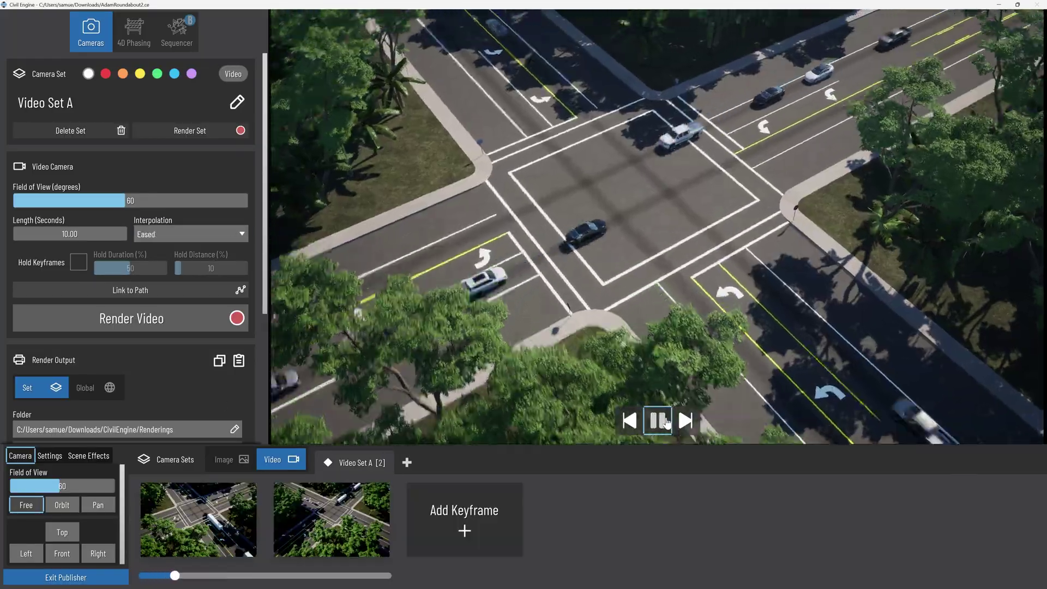
pyautogui.click(78, 262)
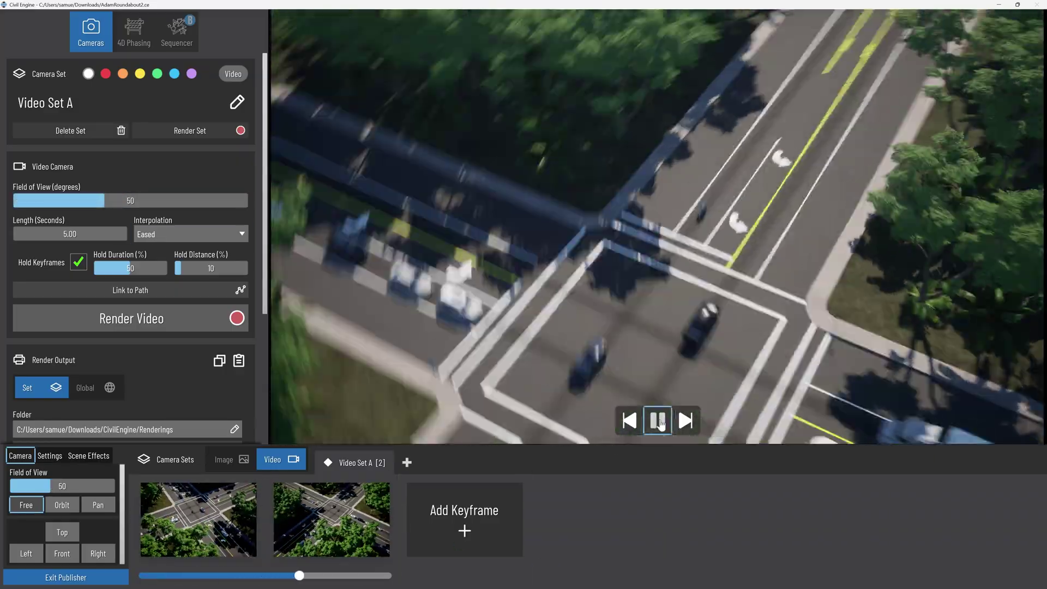
pyautogui.click(658, 420)
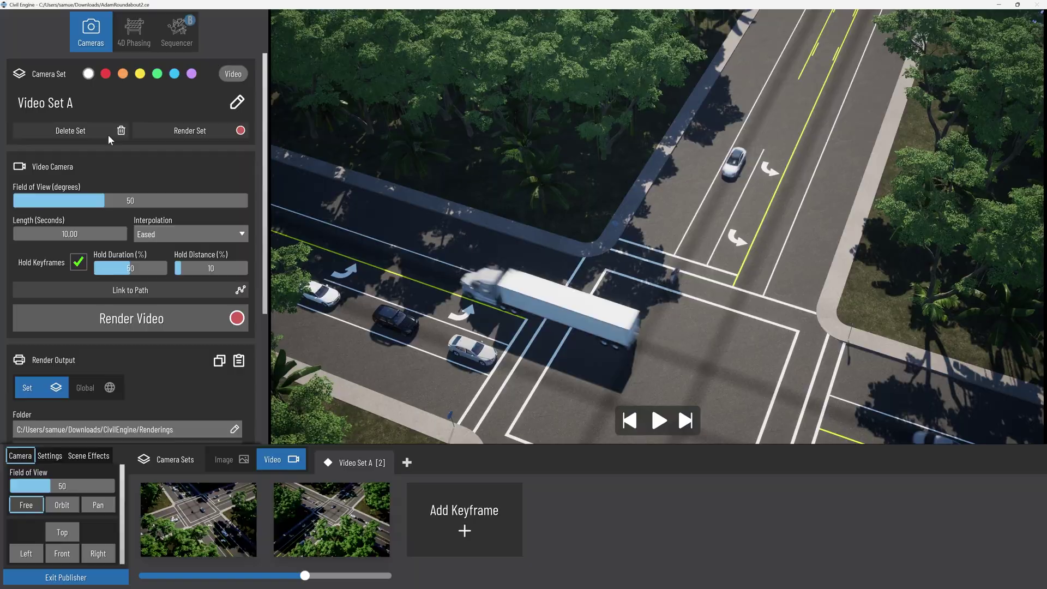
# Rename the video camera set as Flyover
pyautogui.click(171, 107)
pyautogui.moveTo(106, 105); pyautogui.dragTo(2, 108)
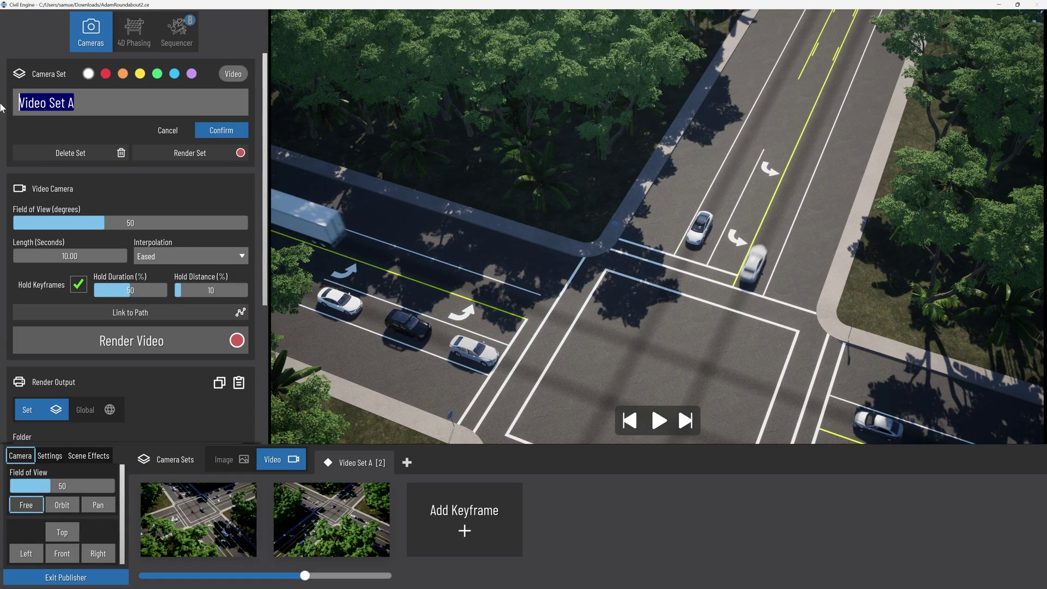
pyautogui.write('Flyover')
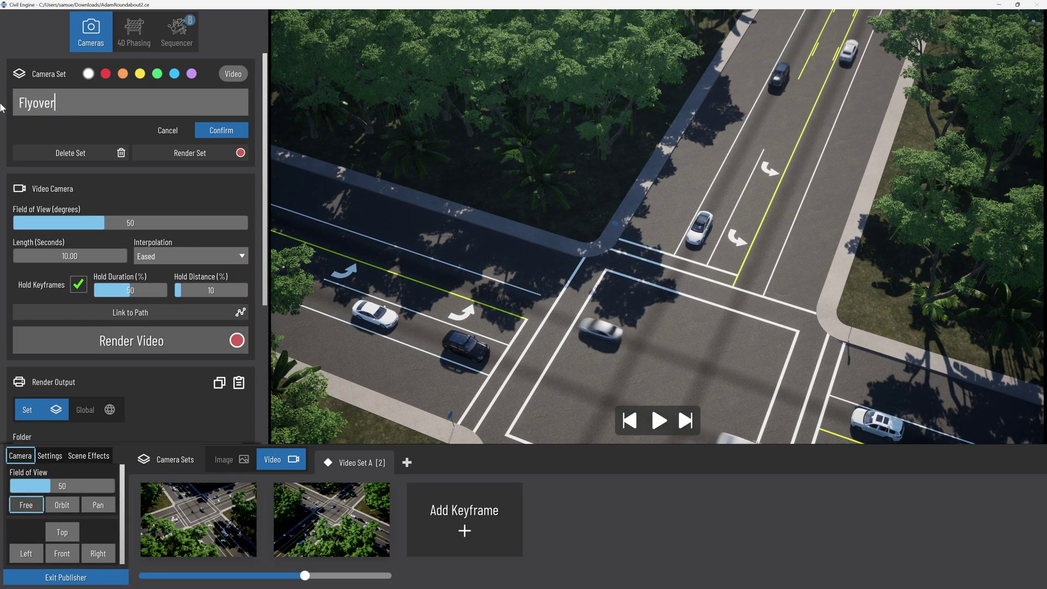
pyautogui.press('Return')
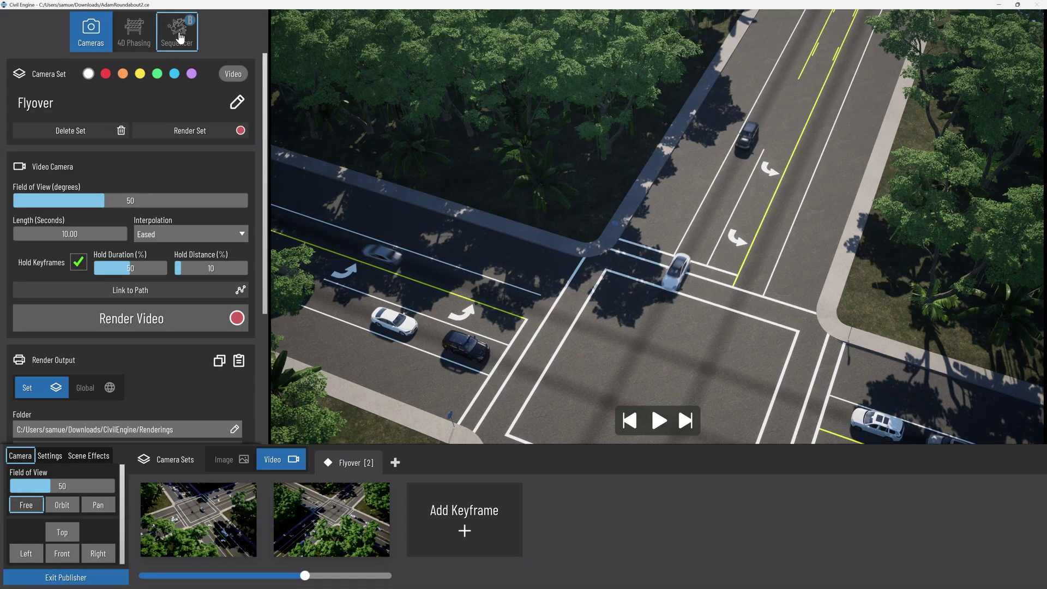
# Add the Flyover camera and the Existing vs Proposed phasing chart to the new timeline in the Sequencer
pyautogui.click(180, 38)
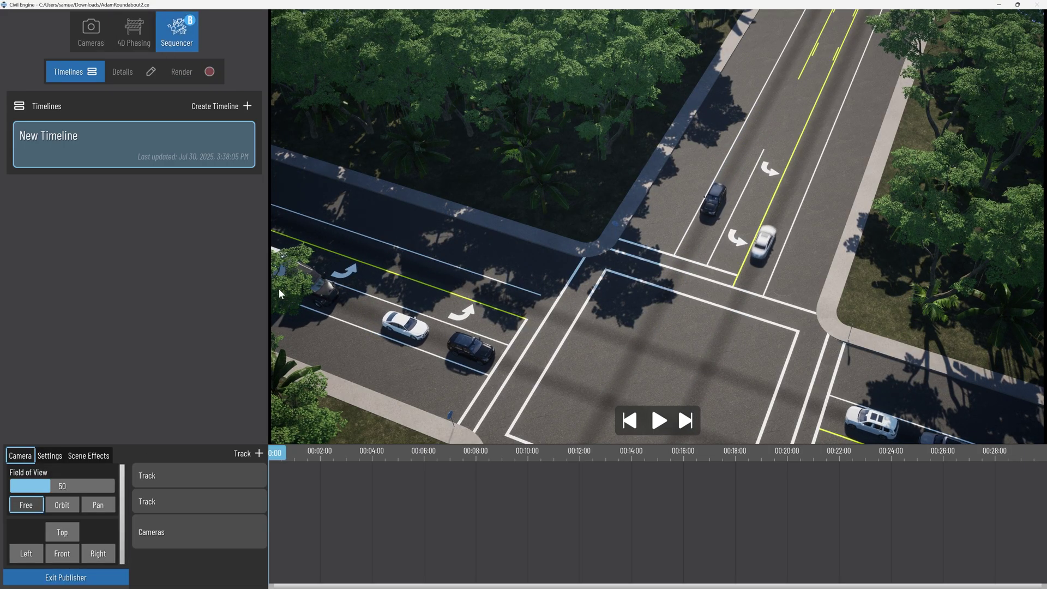
pyautogui.moveTo(147, 159)
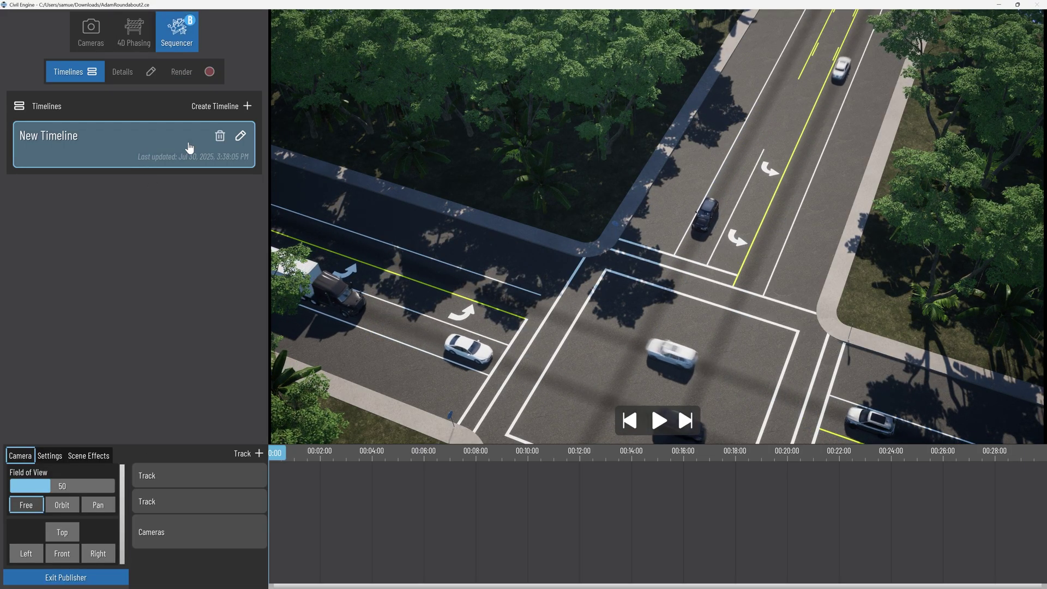
pyautogui.click(240, 137)
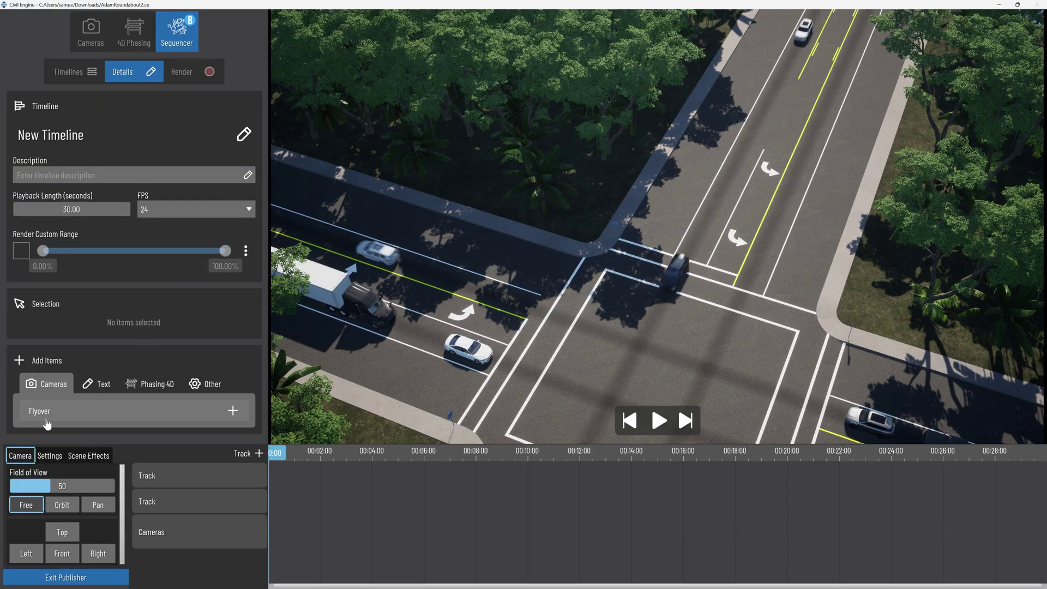
pyautogui.click(231, 420)
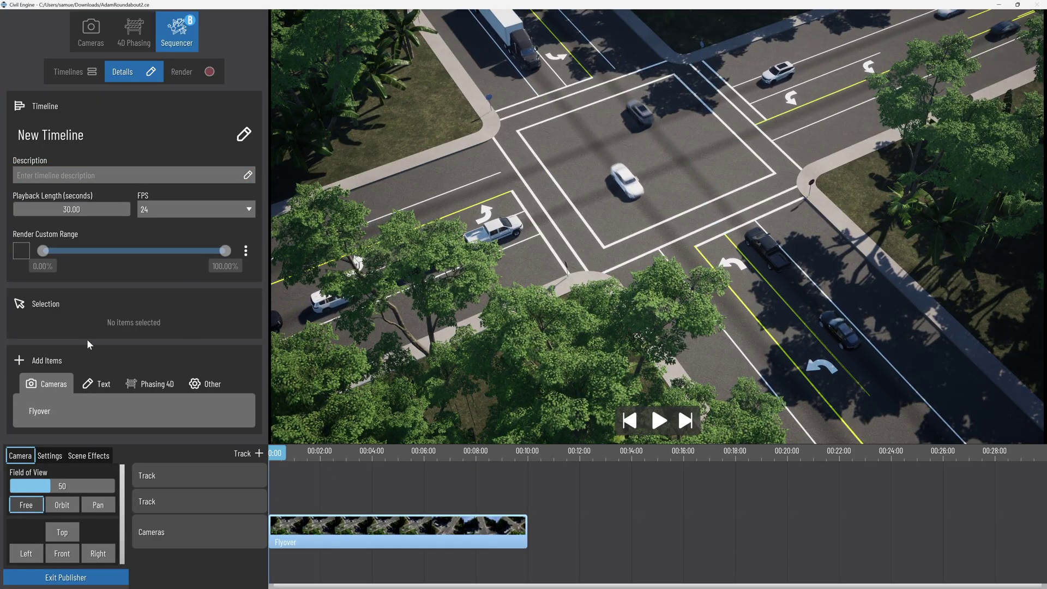
pyautogui.click(163, 385)
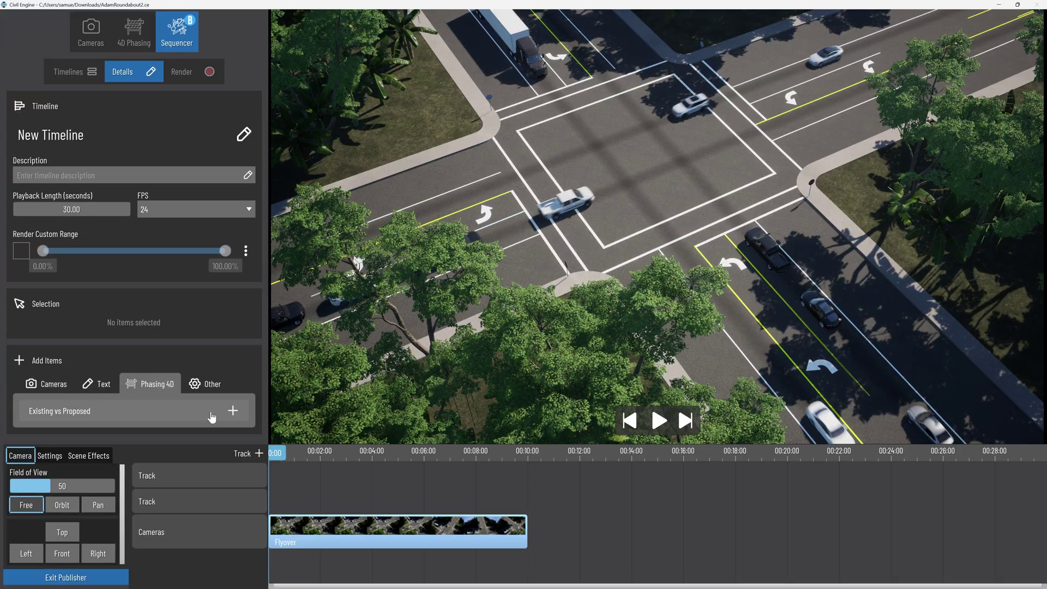
pyautogui.moveTo(213, 417); pyautogui.dragTo(362, 483)
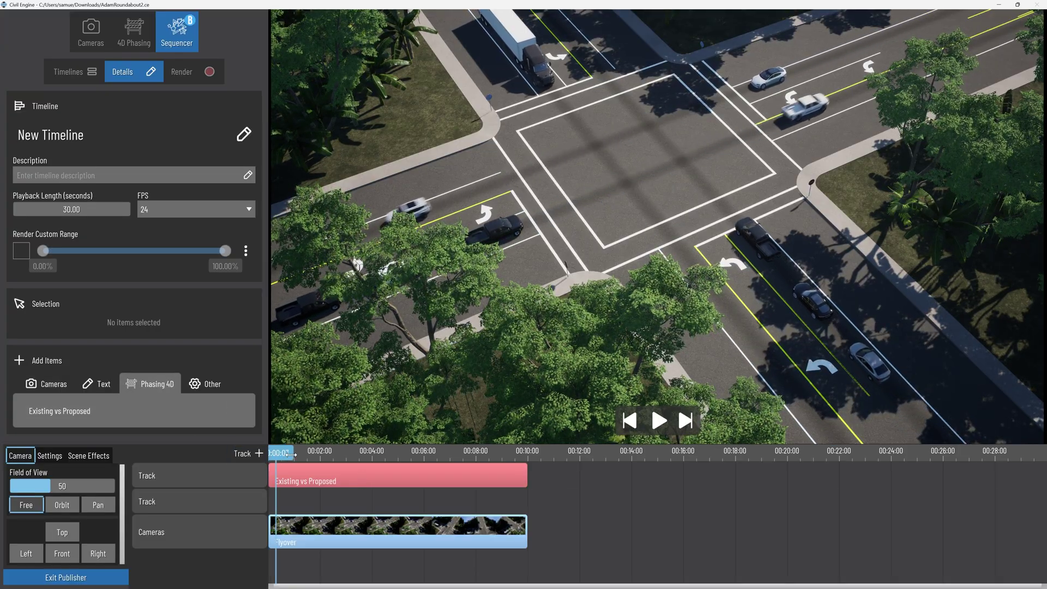
# Play and scrub the timeline to check the flyover together with the change from existing intersection to proposed roundabout
pyautogui.moveTo(290, 454); pyautogui.dragTo(332, 462)
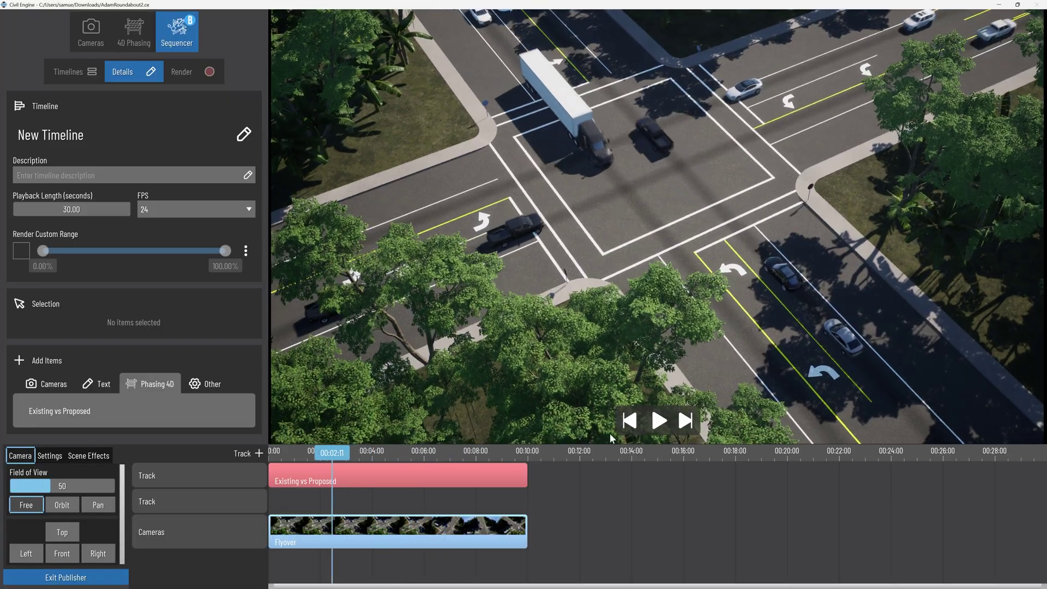
pyautogui.click(659, 423)
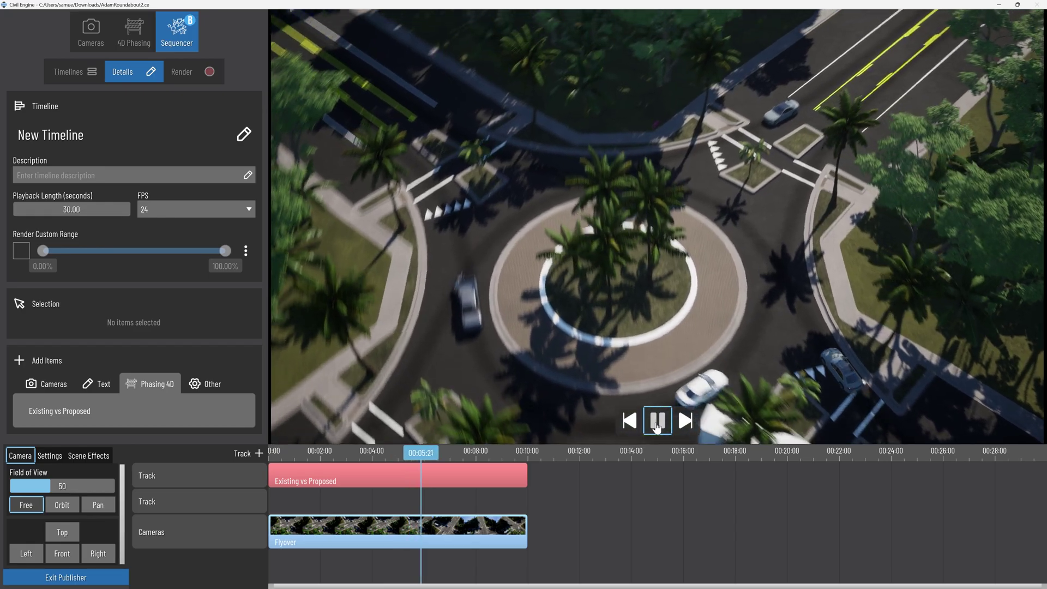
pyautogui.click(657, 427)
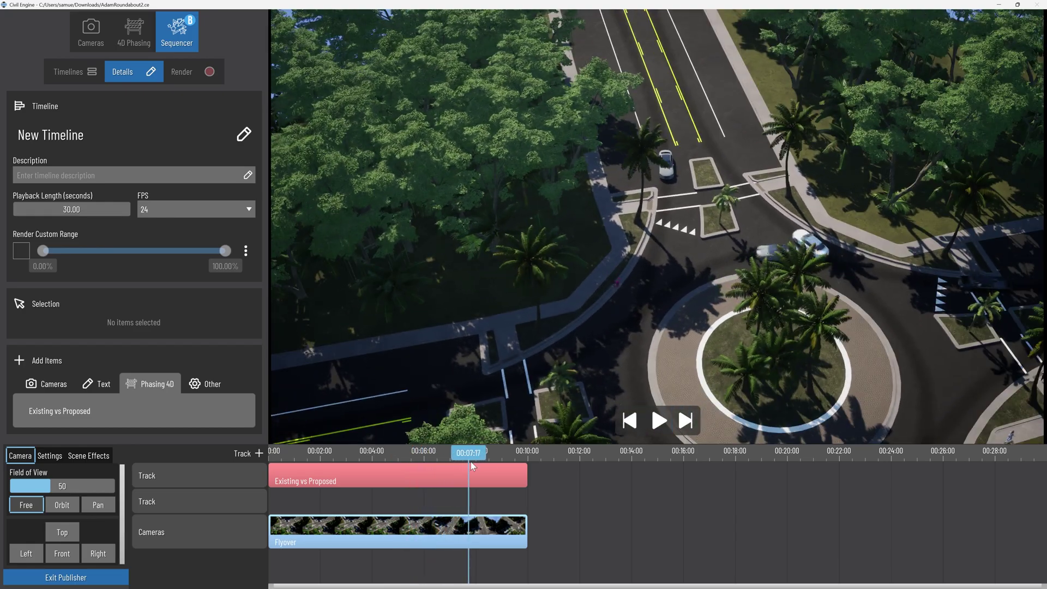
pyautogui.moveTo(472, 464); pyautogui.dragTo(365, 465)
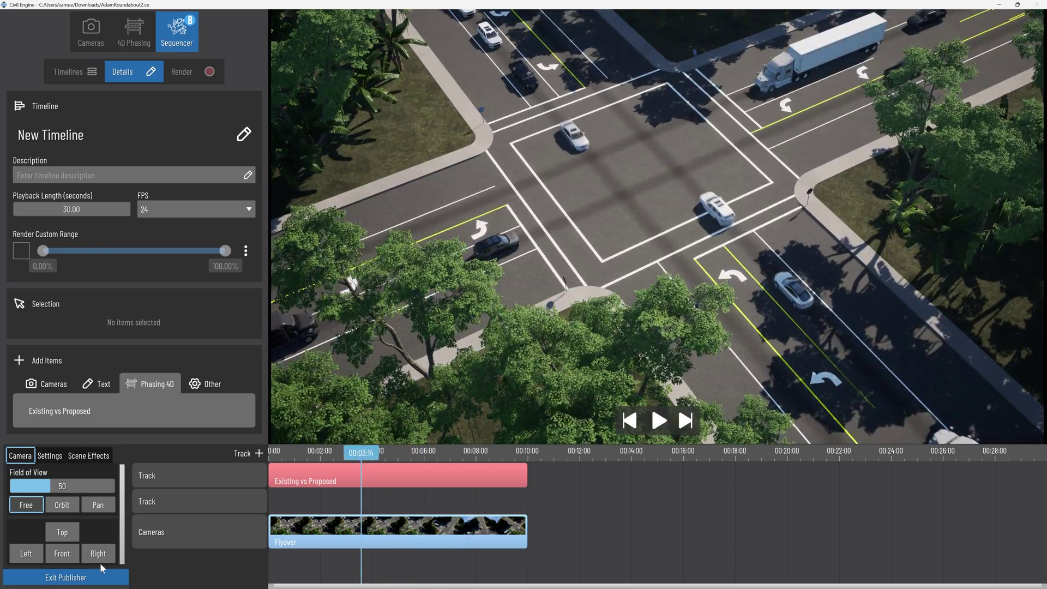
# Exit the Publisher and set the Existing traffic intersection's Yellow Duration to 0 and All Red Duration to 3 seconds
pyautogui.click(99, 576)
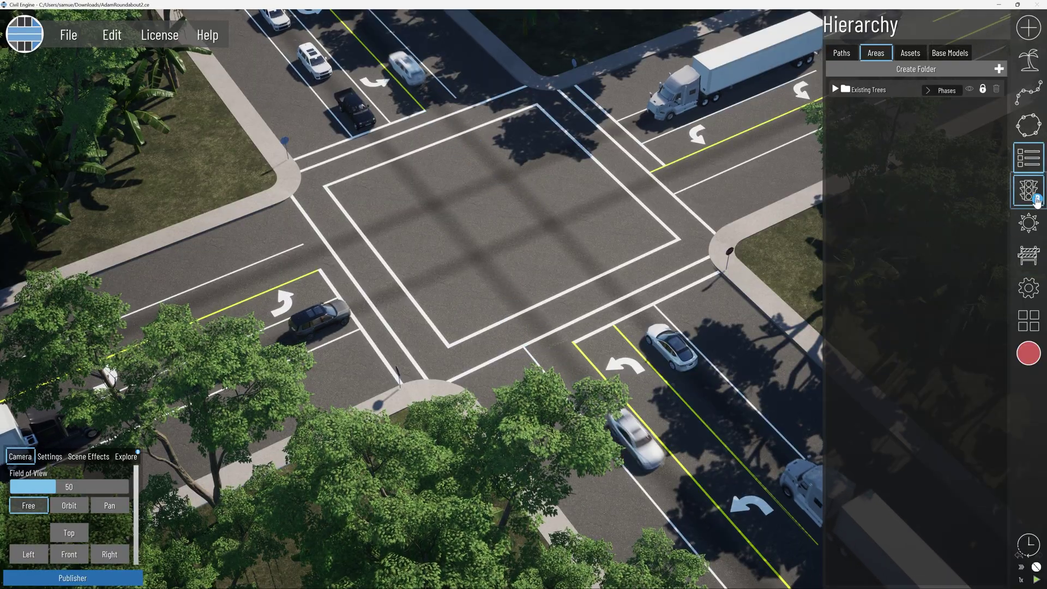
pyautogui.click(1035, 199)
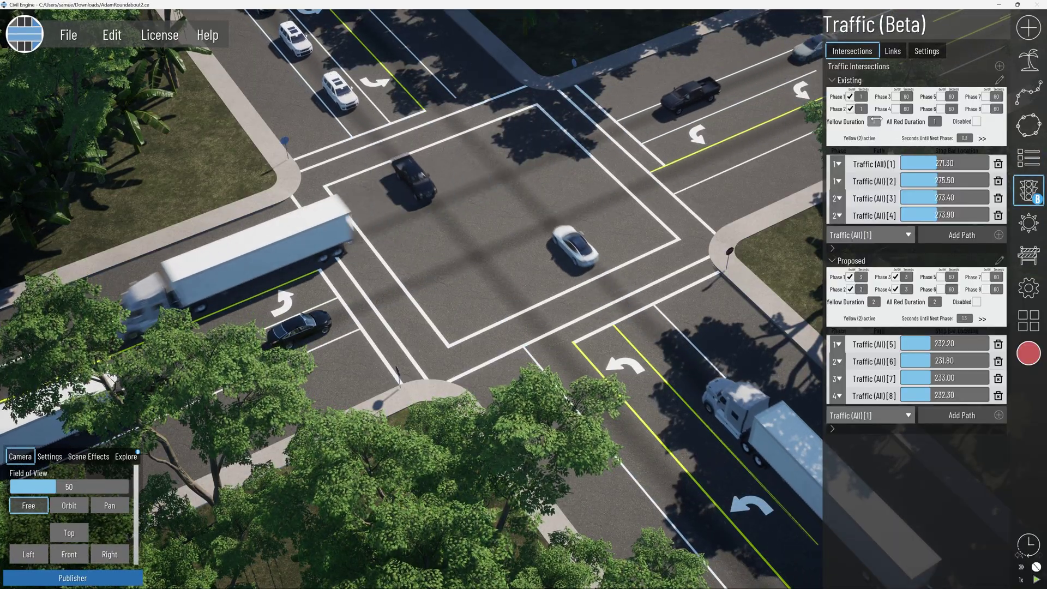
pyautogui.scroll(1, 876, 120)
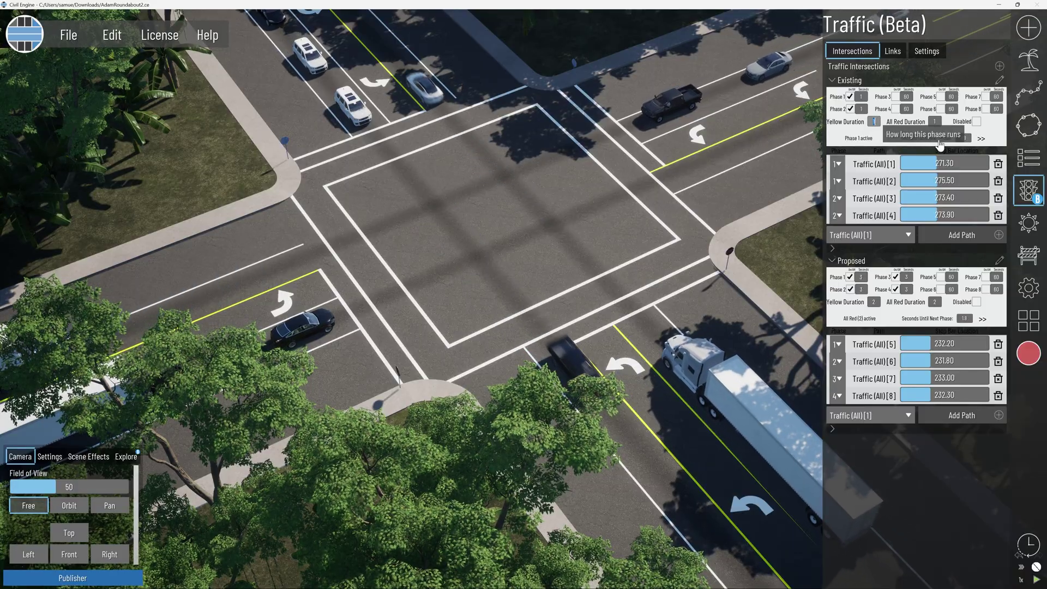
pyautogui.click(935, 121)
pyautogui.write('2')
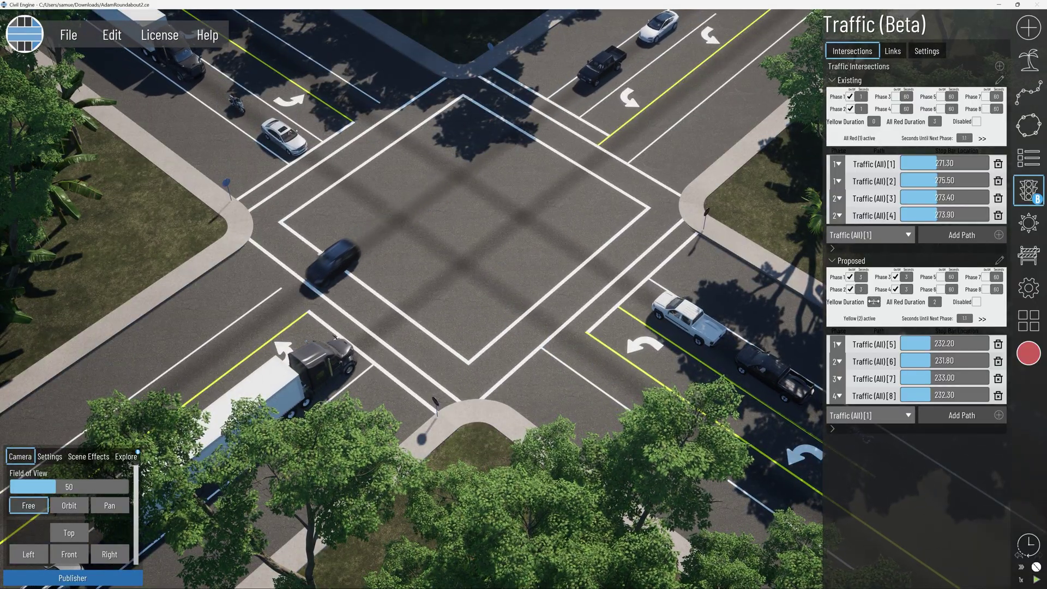
# Set the Proposed traffic intersection's Yellow Duration to 0 and All Red Duration to 3 seconds
pyautogui.click(874, 301)
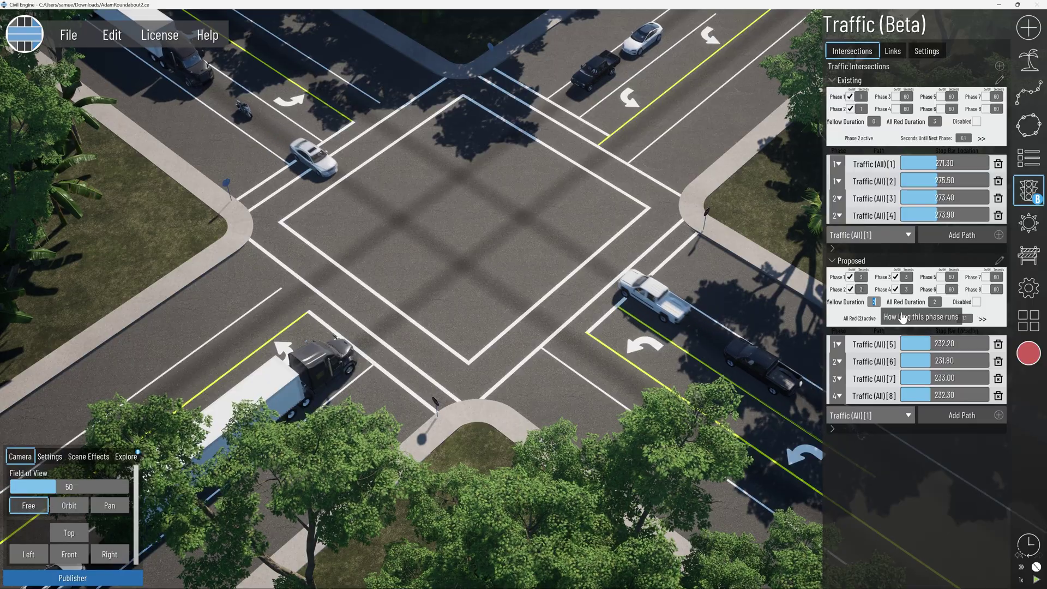
pyautogui.write('0')
pyautogui.click(935, 302)
pyautogui.write('3')
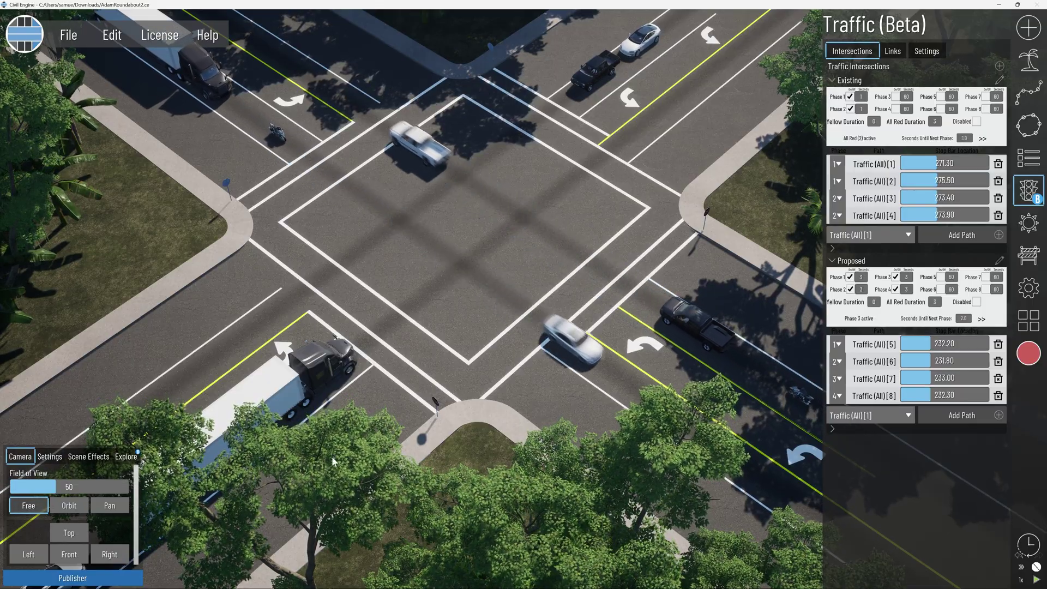
# Scrub the Publisher's 4D phasing chart to compare the existing and proposed phases, and go back to the start of the Sequencer timeline
pyautogui.click(72, 578)
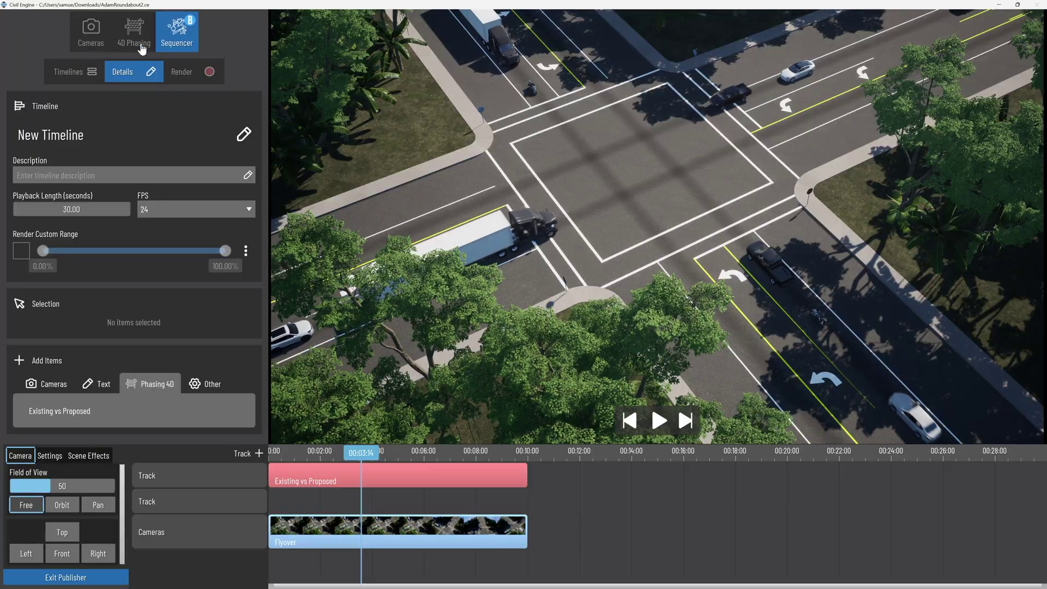
pyautogui.click(142, 49)
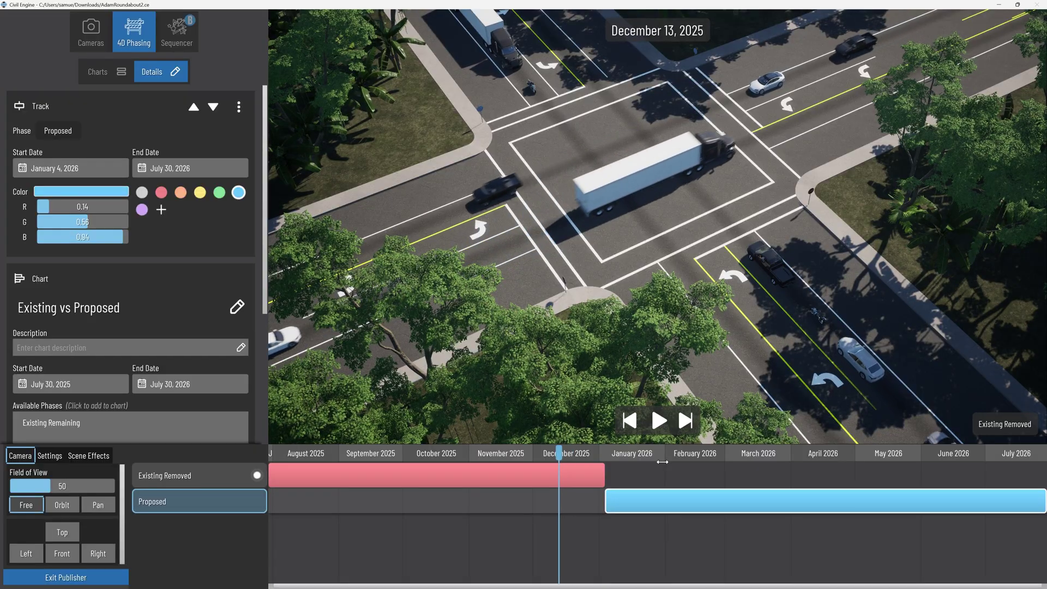
pyautogui.moveTo(662, 458); pyautogui.dragTo(683, 456)
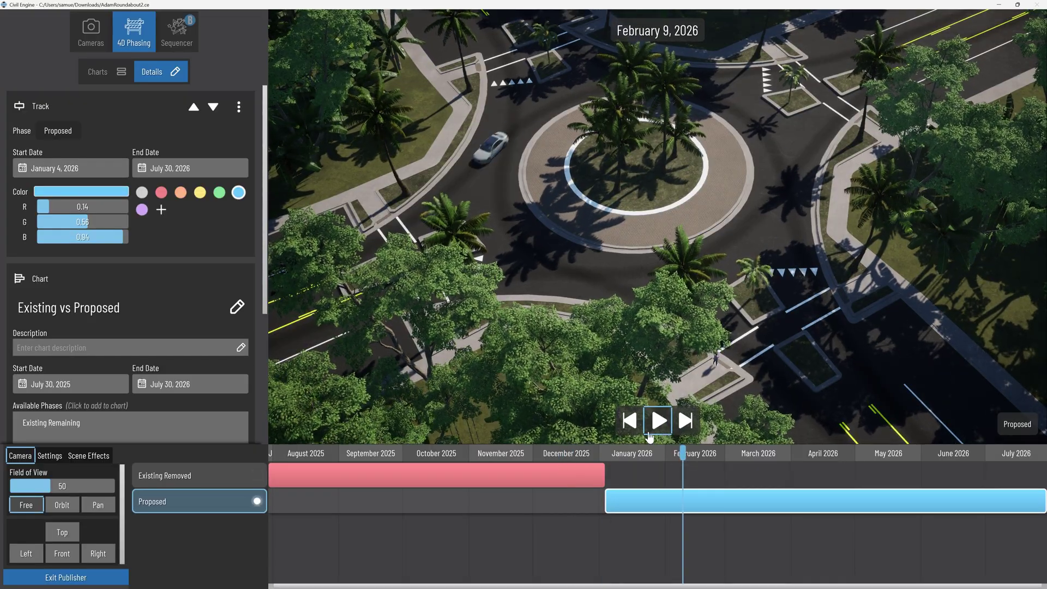
pyautogui.click(448, 475)
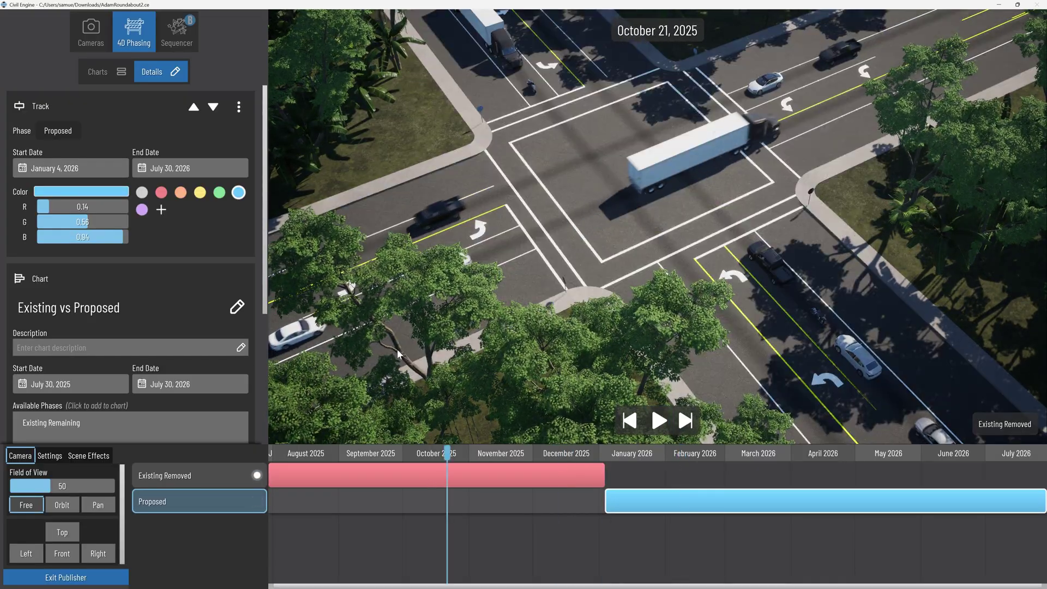
pyautogui.click(176, 33)
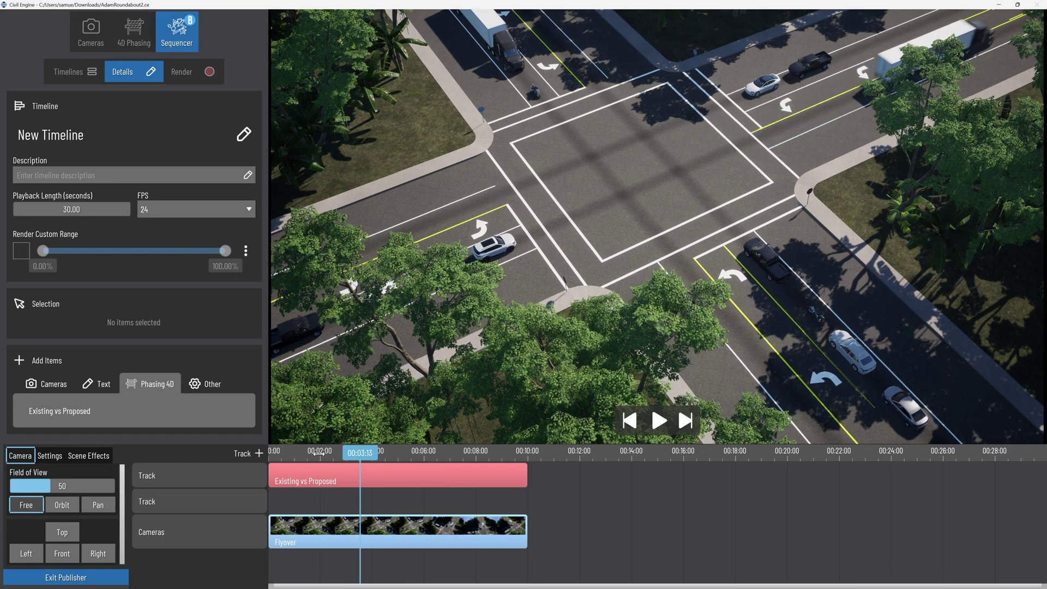
pyautogui.moveTo(319, 453); pyautogui.dragTo(292, 453)
# Try lengthening the Existing vs Proposed phasing clip to 16.792 seconds and scrub the timeline to check its timing
pyautogui.click(398, 532)
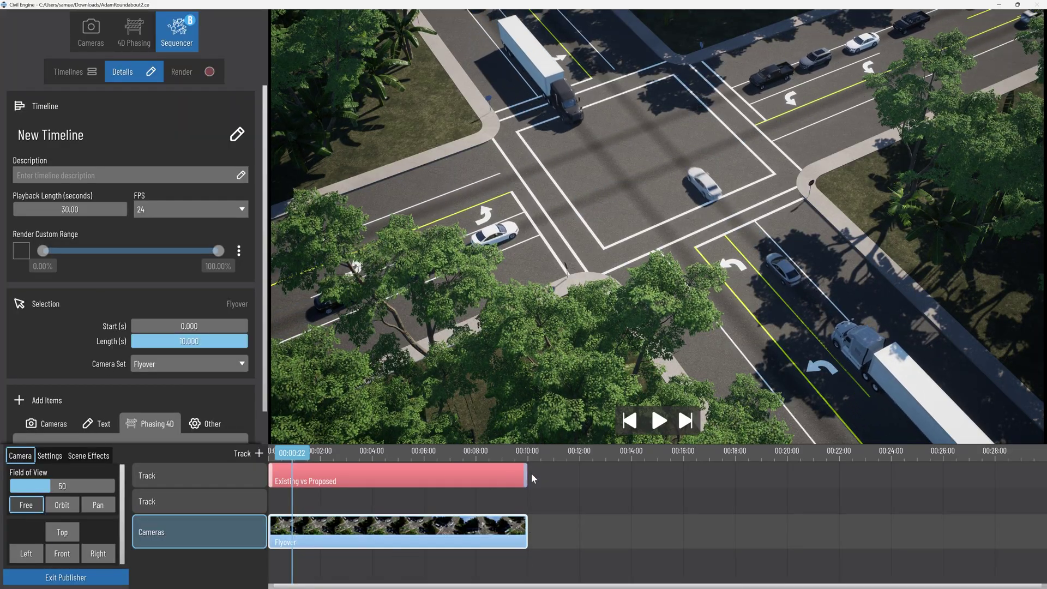
pyautogui.moveTo(527, 480); pyautogui.dragTo(703, 479)
pyautogui.moveTo(293, 457); pyautogui.dragTo(389, 465)
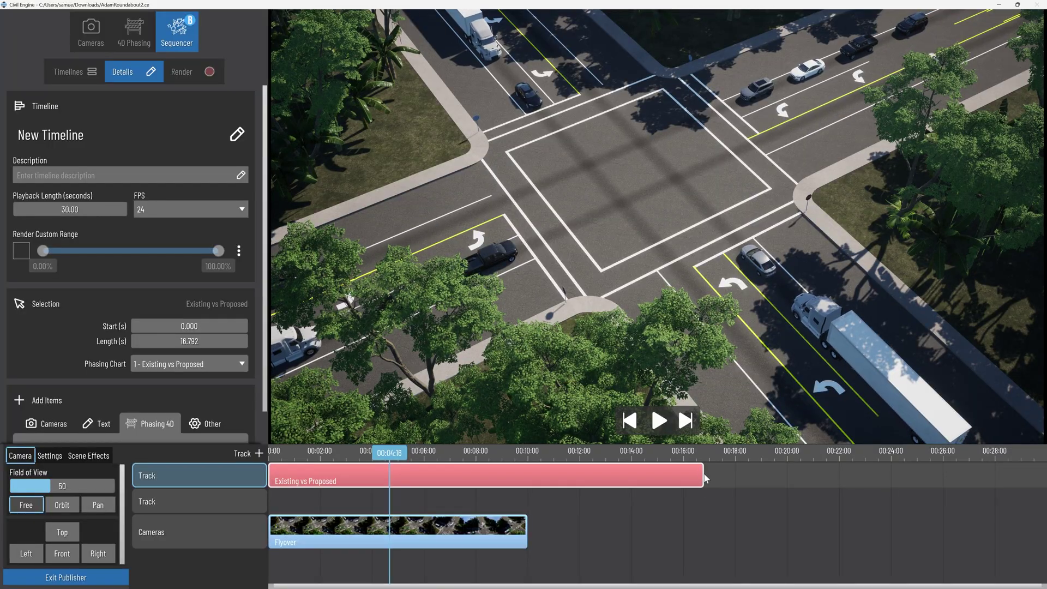
# Shorten the Existing vs Proposed phasing clip to 5.458 seconds and play the timeline
pyautogui.click(705, 479)
pyautogui.moveTo(704, 479); pyautogui.dragTo(268, 468)
pyautogui.click(658, 421)
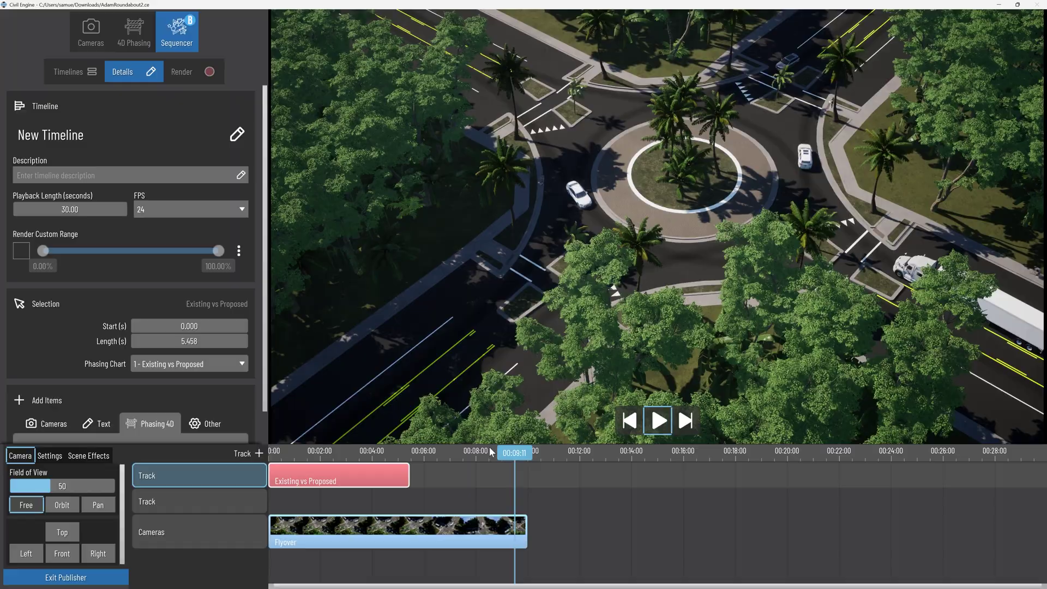
# Leave the Publisher, close the Traffic settings, inspect the roundabout in the main scene, and return to the Publisher
pyautogui.click(66, 577)
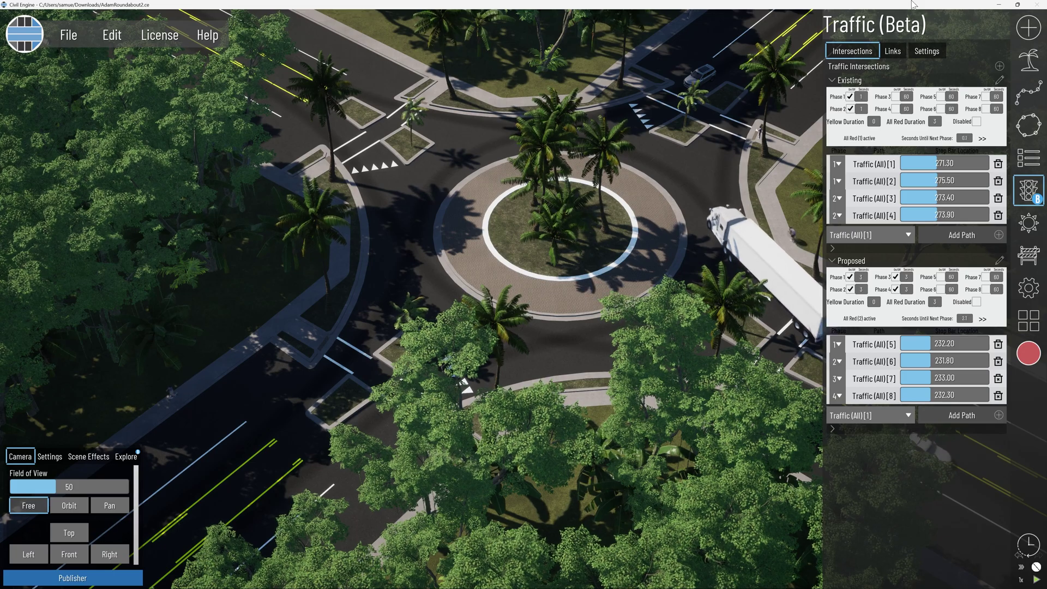
pyautogui.press('Escape')
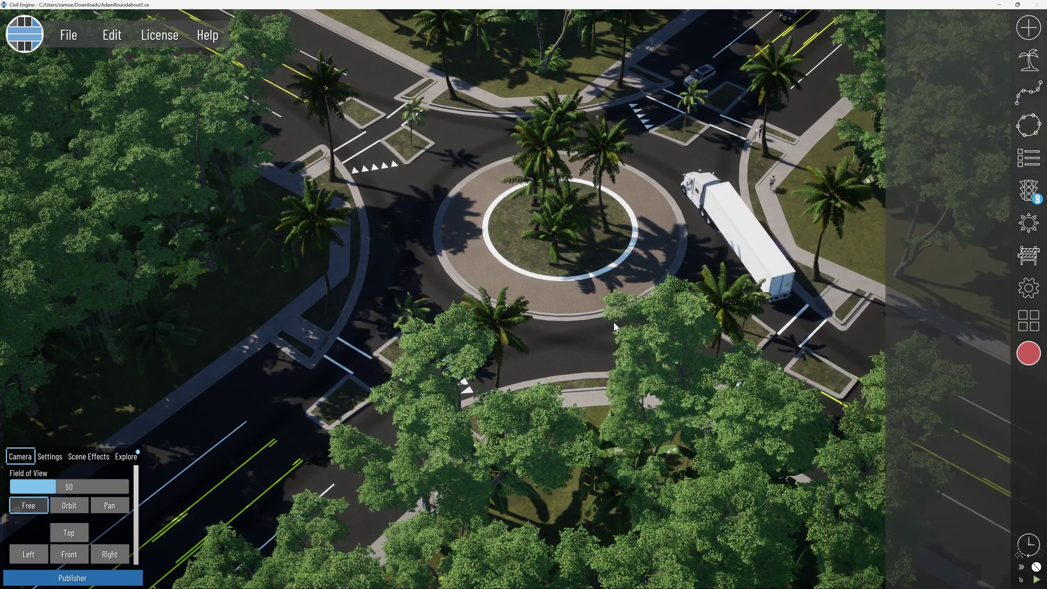
pyautogui.moveTo(615, 327); pyautogui.dragTo(588, 334, button='middle')
pyautogui.scroll(2, 574, 339)
pyautogui.moveTo(498, 371); pyautogui.dragTo(565, 356, button='middle')
pyautogui.scroll(-1, 566, 356)
pyautogui.click(102, 580)
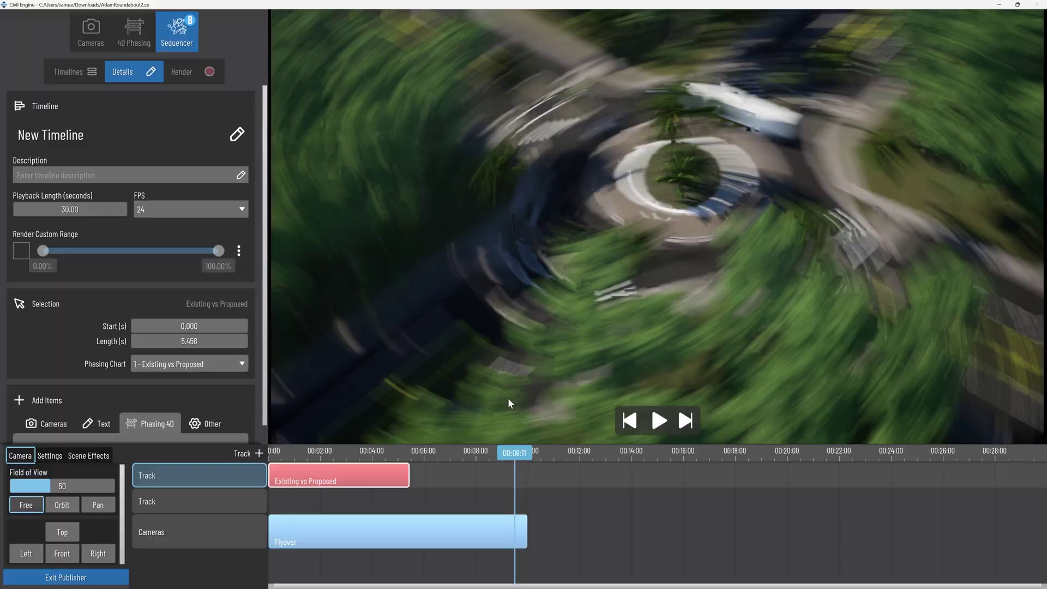
# Add a second video camera set with two keyframes showing different views of the roundabout, and preview its playback
pyautogui.click(71, 36)
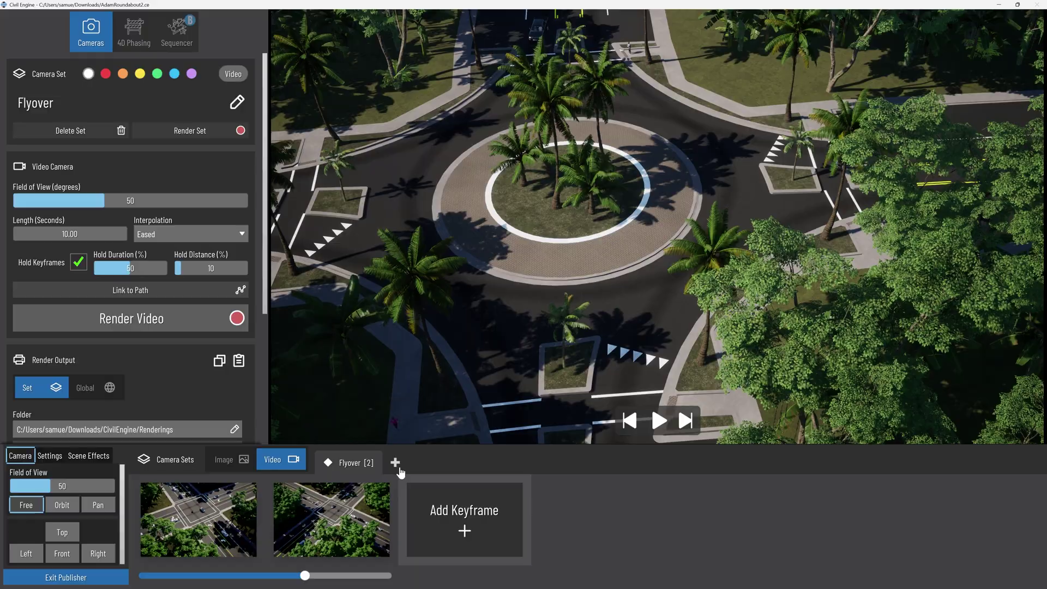
pyautogui.click(396, 462)
pyautogui.click(366, 505)
pyautogui.click(659, 420)
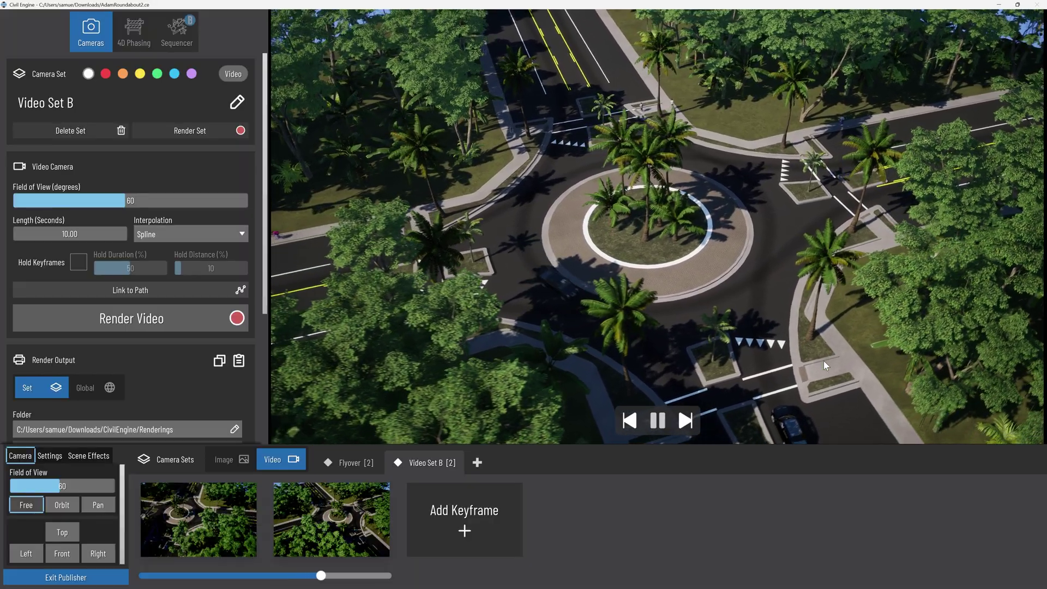
pyautogui.click(657, 420)
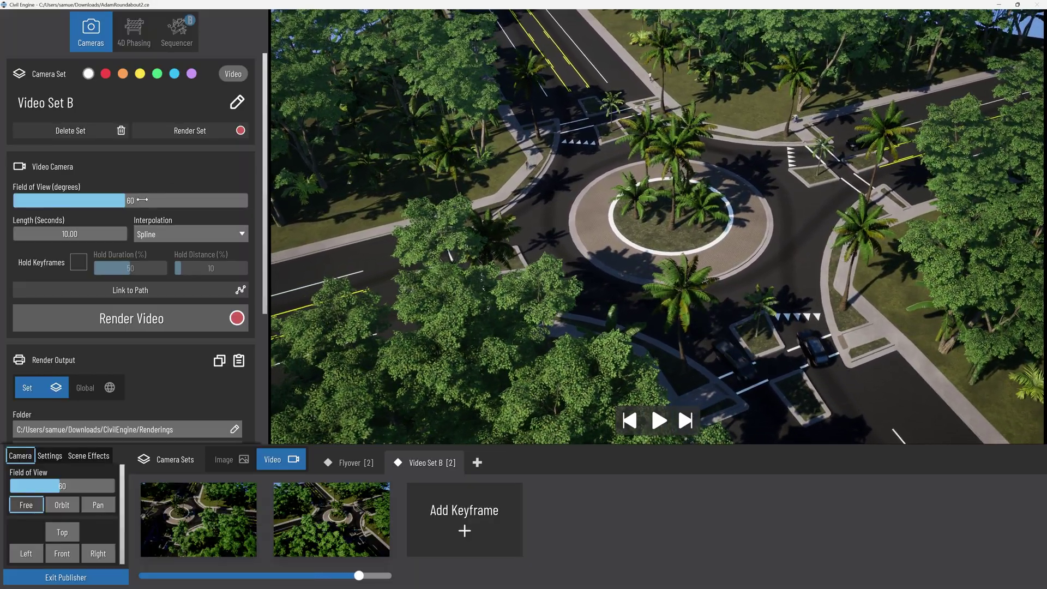
# Set the new video set's field of view to 50 degrees and replay its camera move from the start
pyautogui.click(143, 201)
pyautogui.write('50')
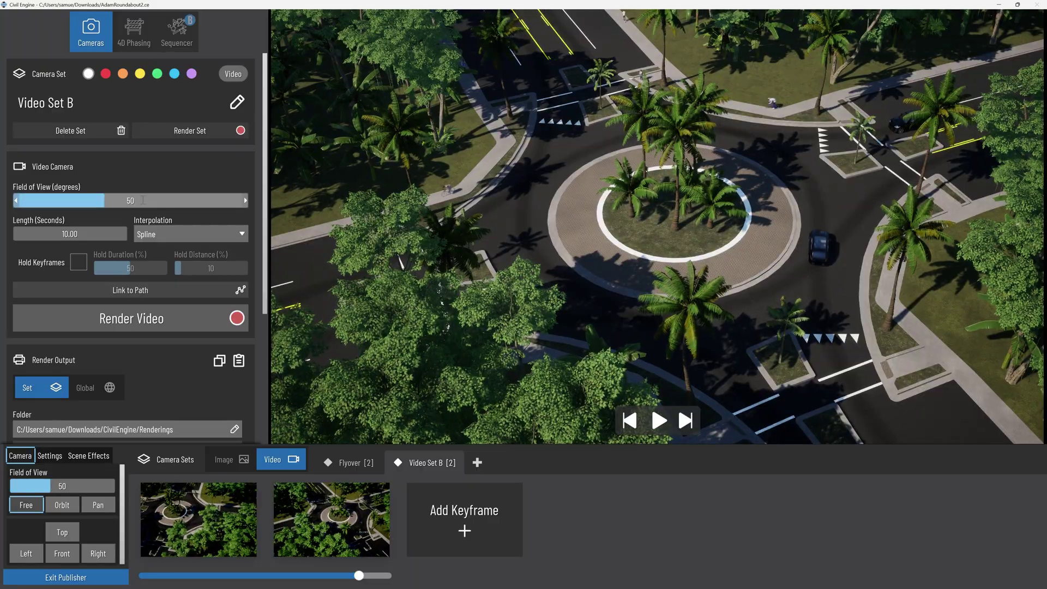
pyautogui.press('Return')
pyautogui.click(629, 420)
pyautogui.click(659, 420)
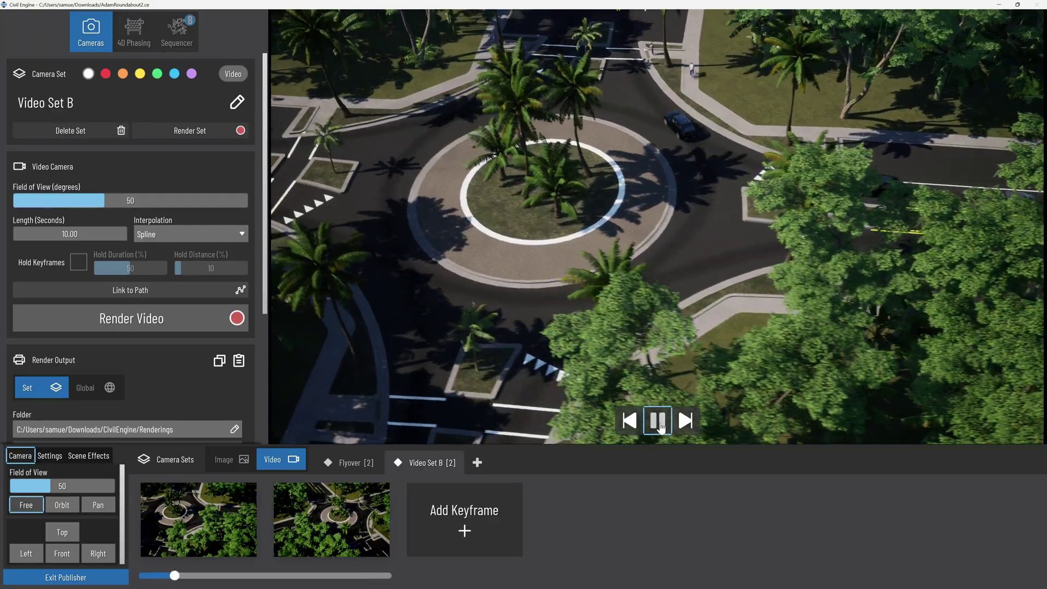
pyautogui.click(659, 421)
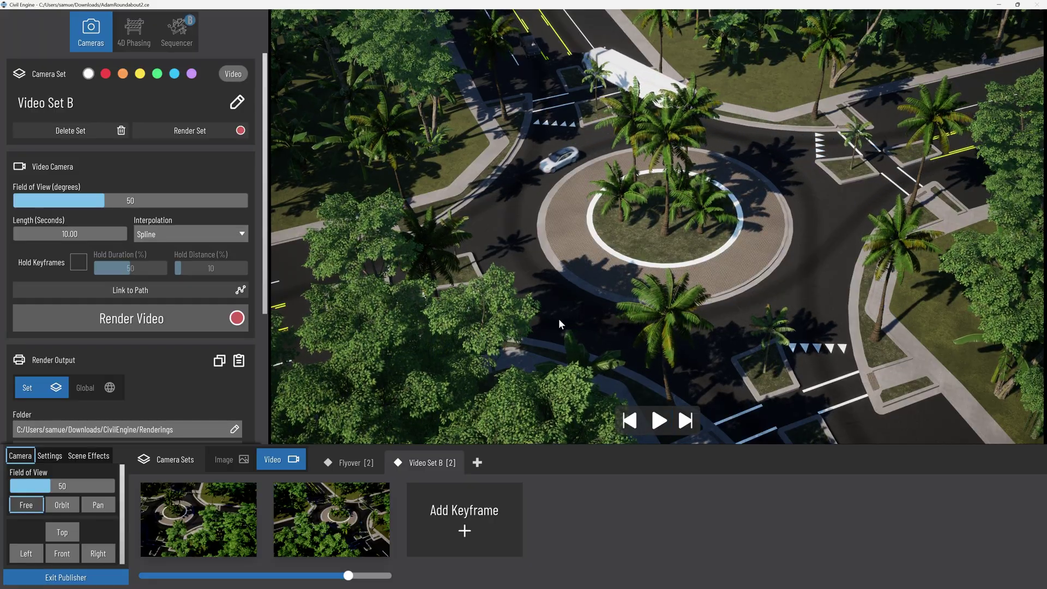
pyautogui.moveTo(559, 320); pyautogui.dragTo(589, 337, button='middle')
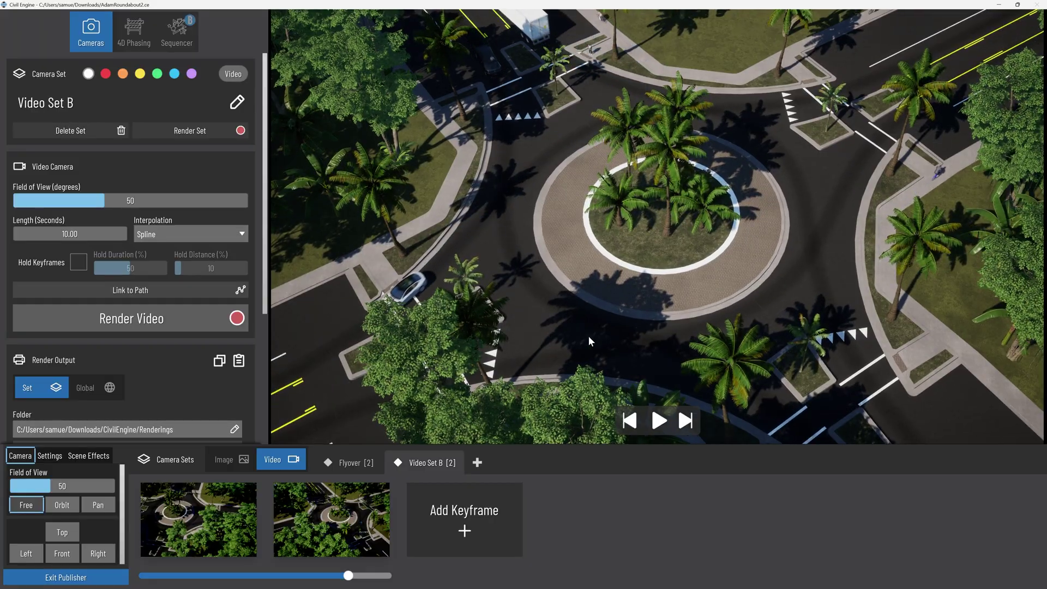